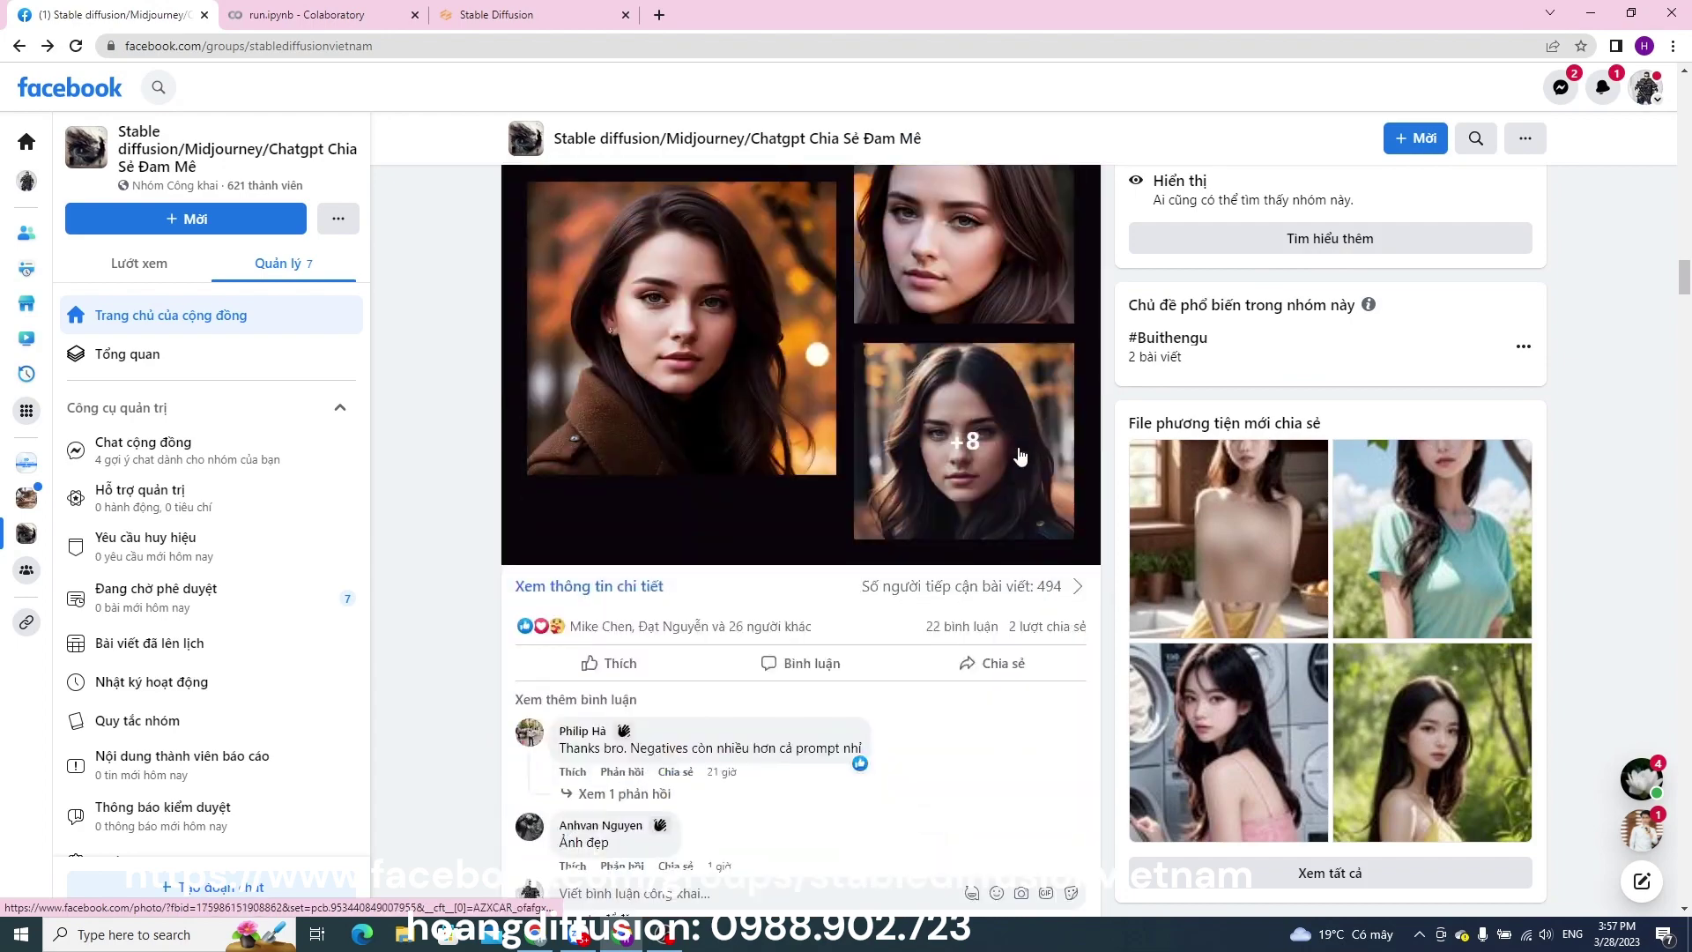
# - Find the Viking warrior post in the Stable Diffusion group feed and open its first photo, leaving the unfinished comment
pyautogui.scroll(-20, 1026, 469)
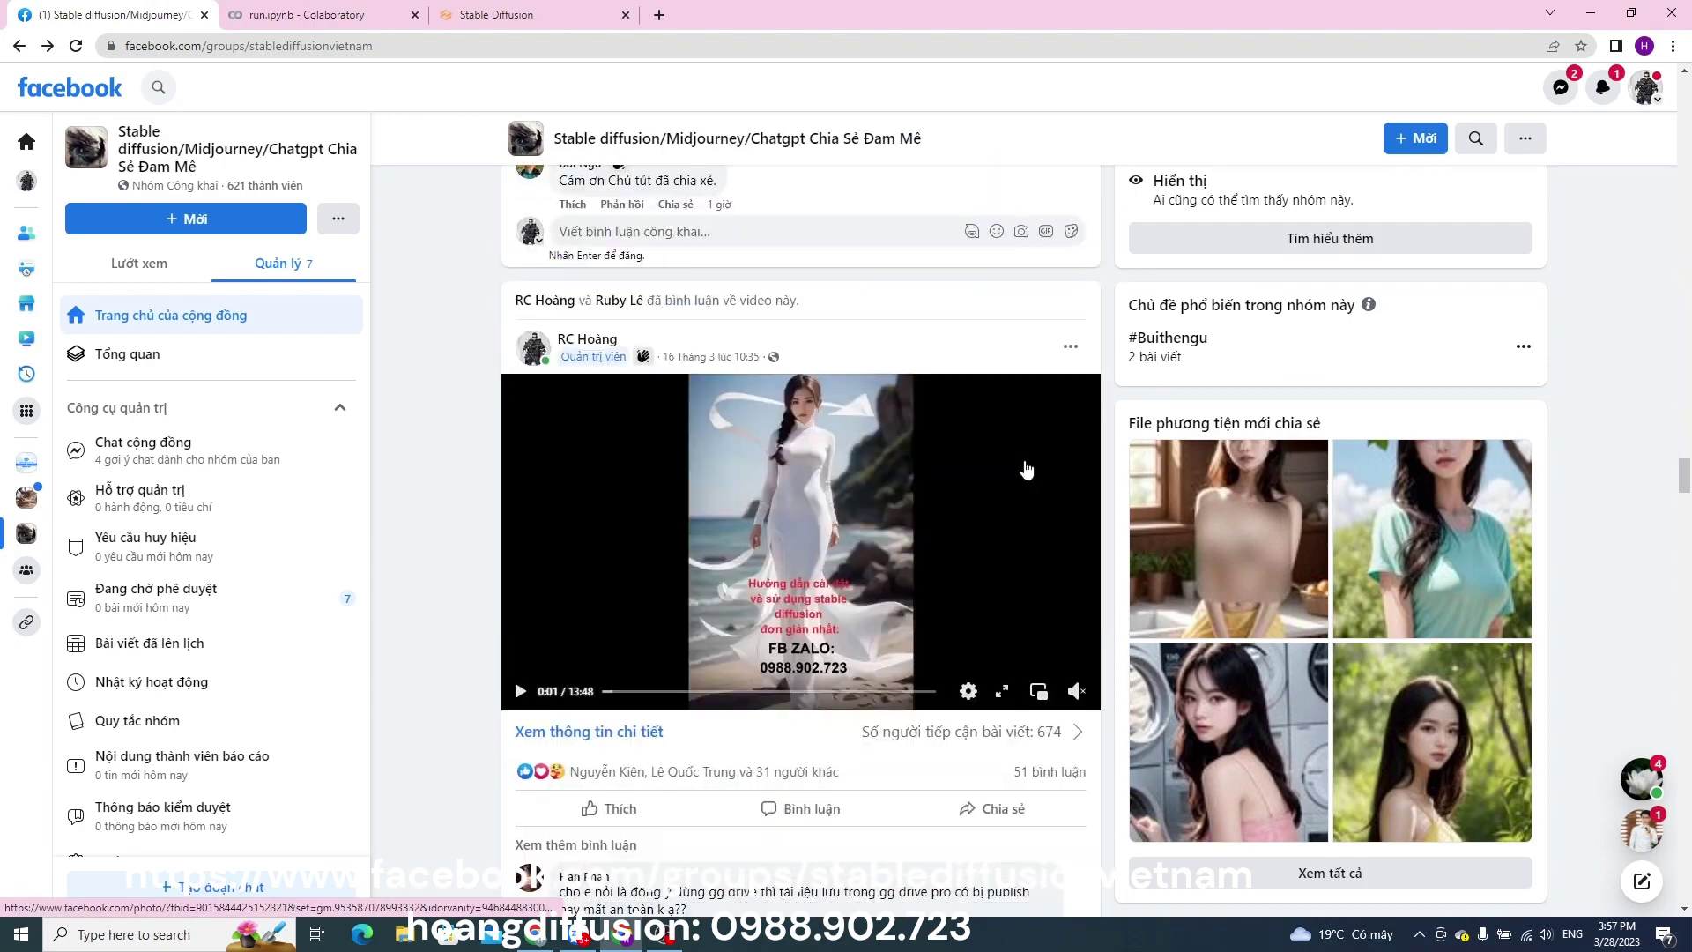
pyautogui.scroll(-2, 1026, 466)
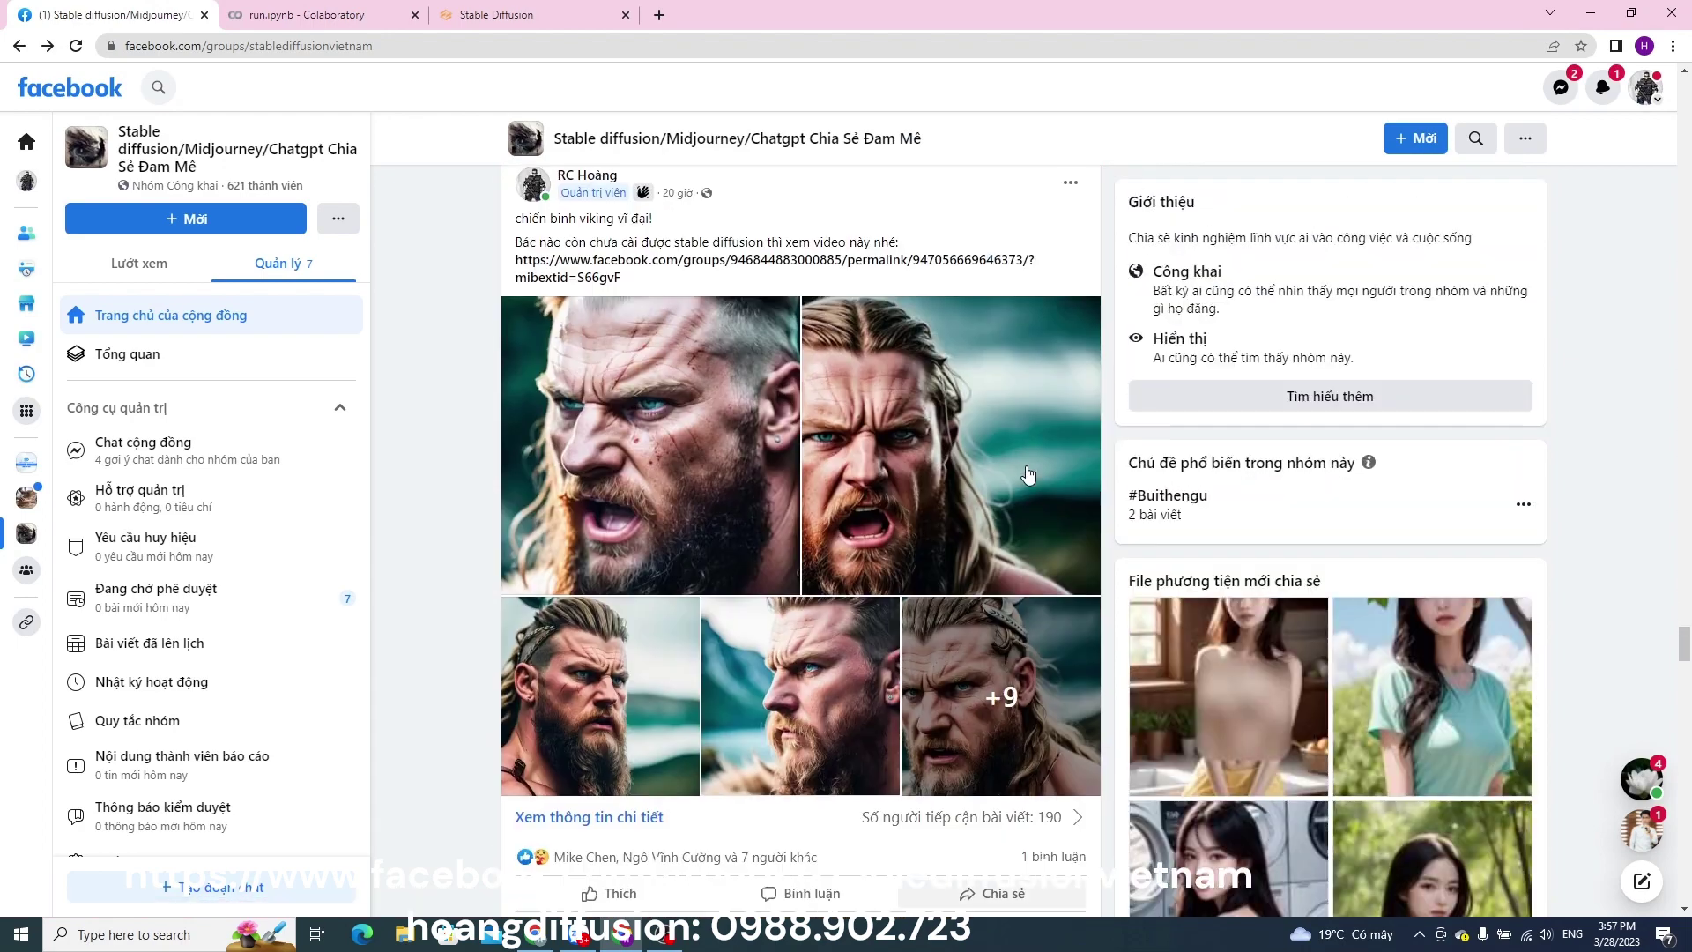
pyautogui.scroll(6, 1026, 465)
pyautogui.scroll(-6, 1026, 465)
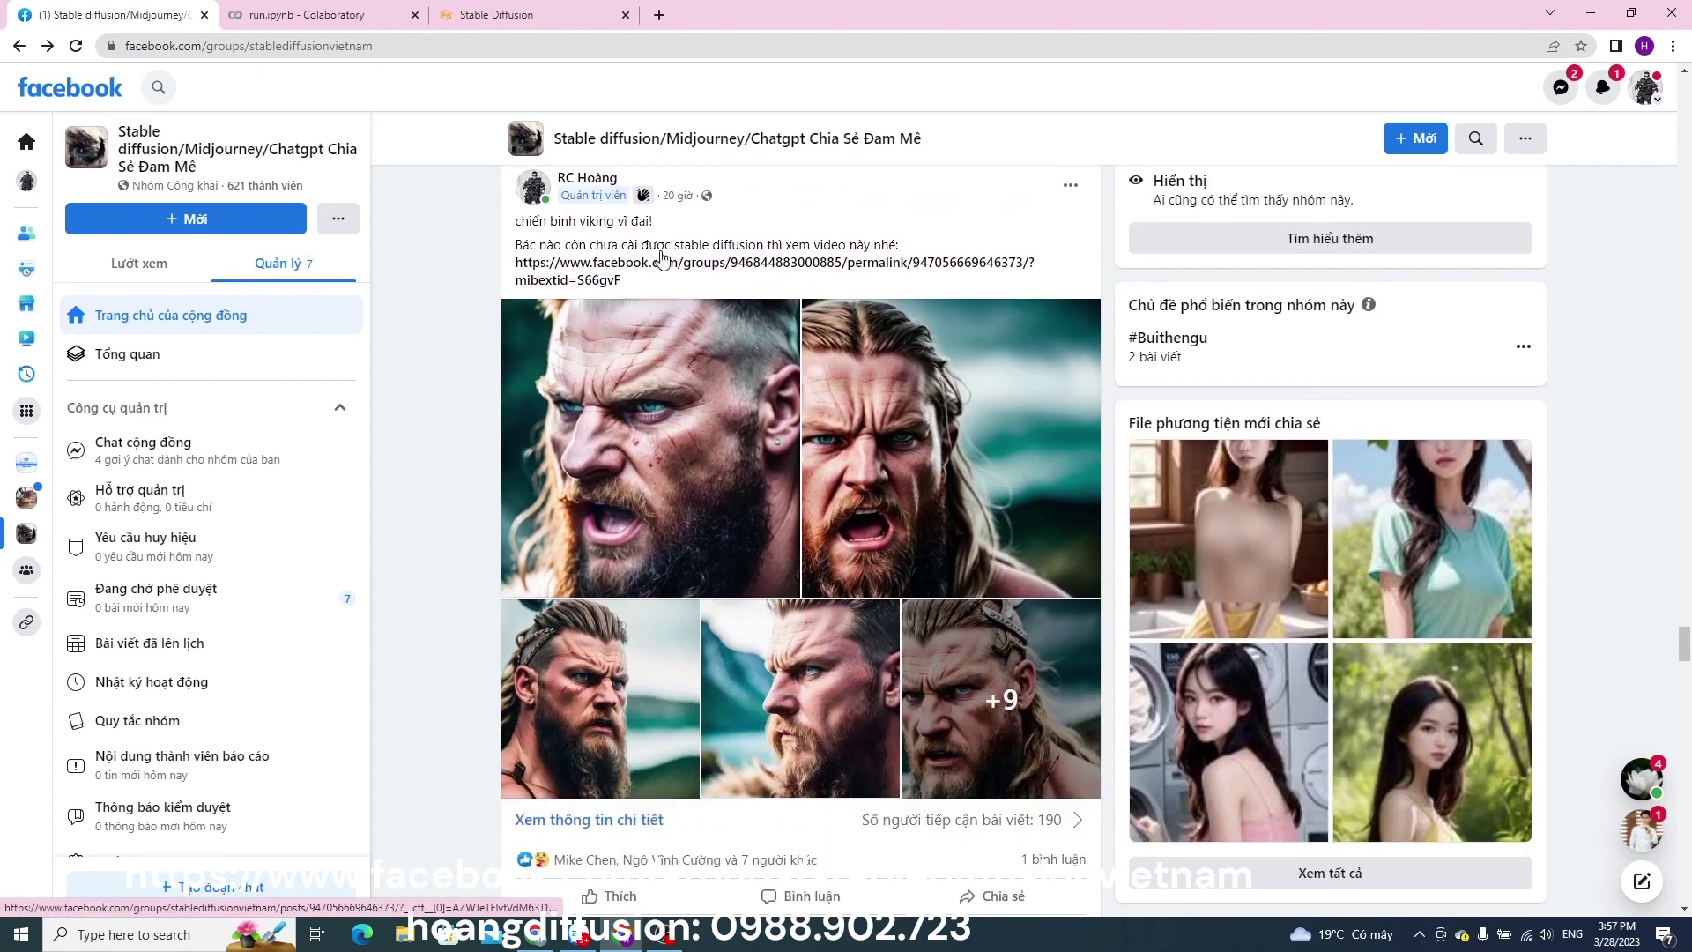
pyautogui.click(684, 468)
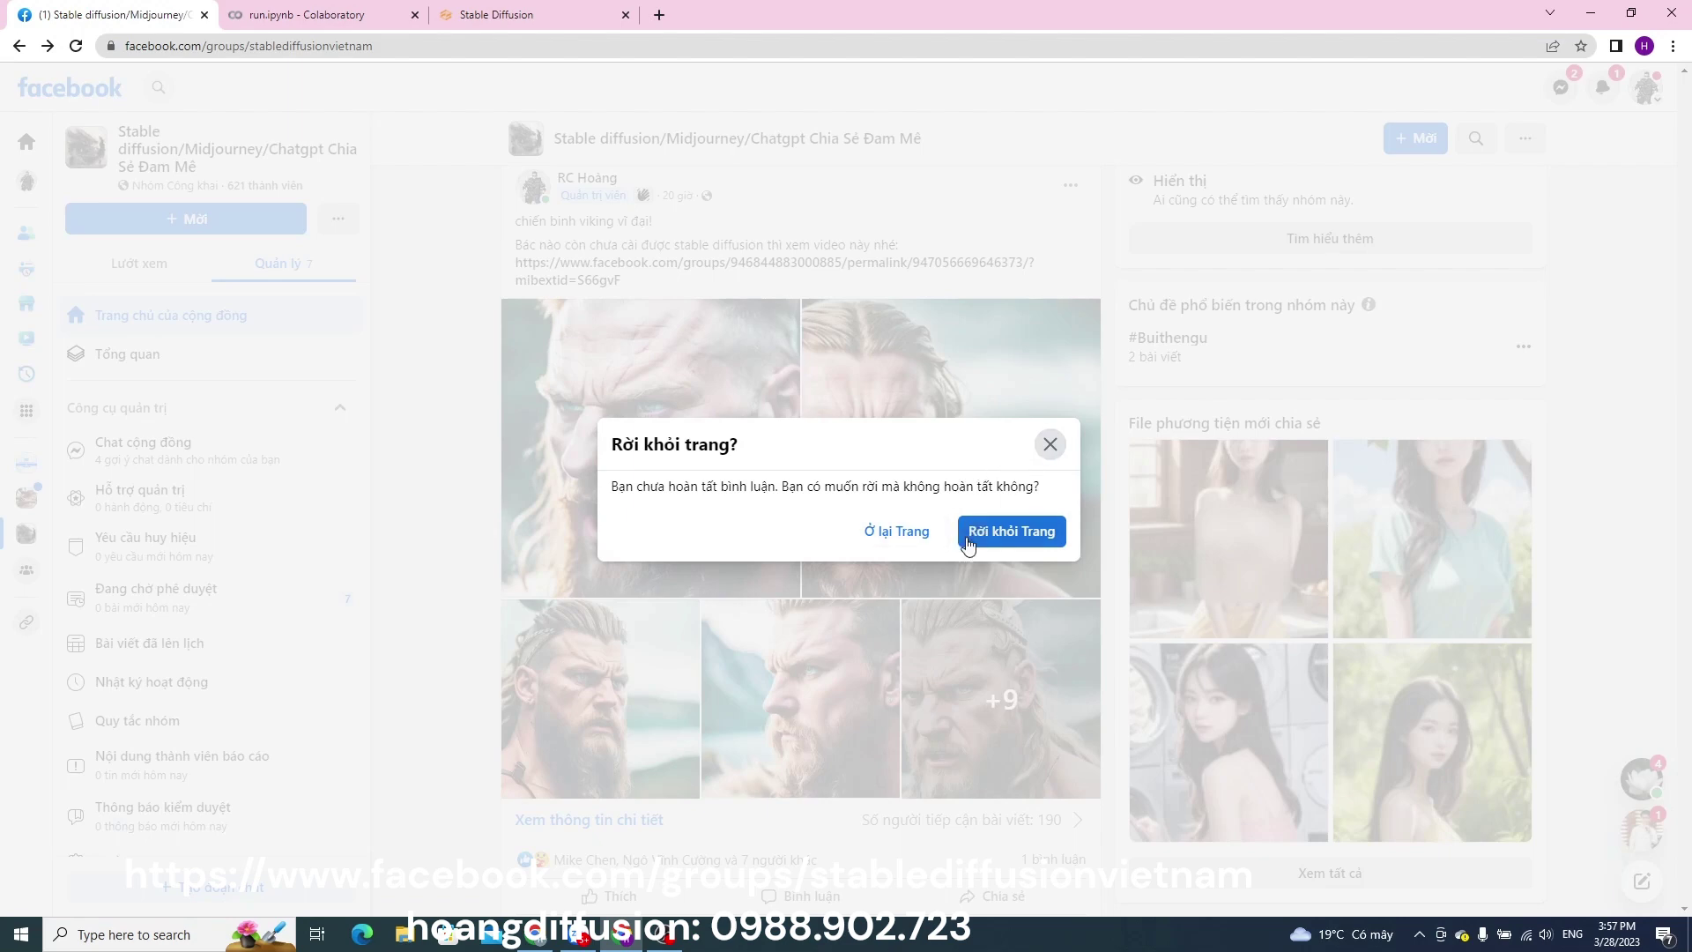
pyautogui.click(899, 533)
pyautogui.click(749, 494)
pyautogui.click(1005, 529)
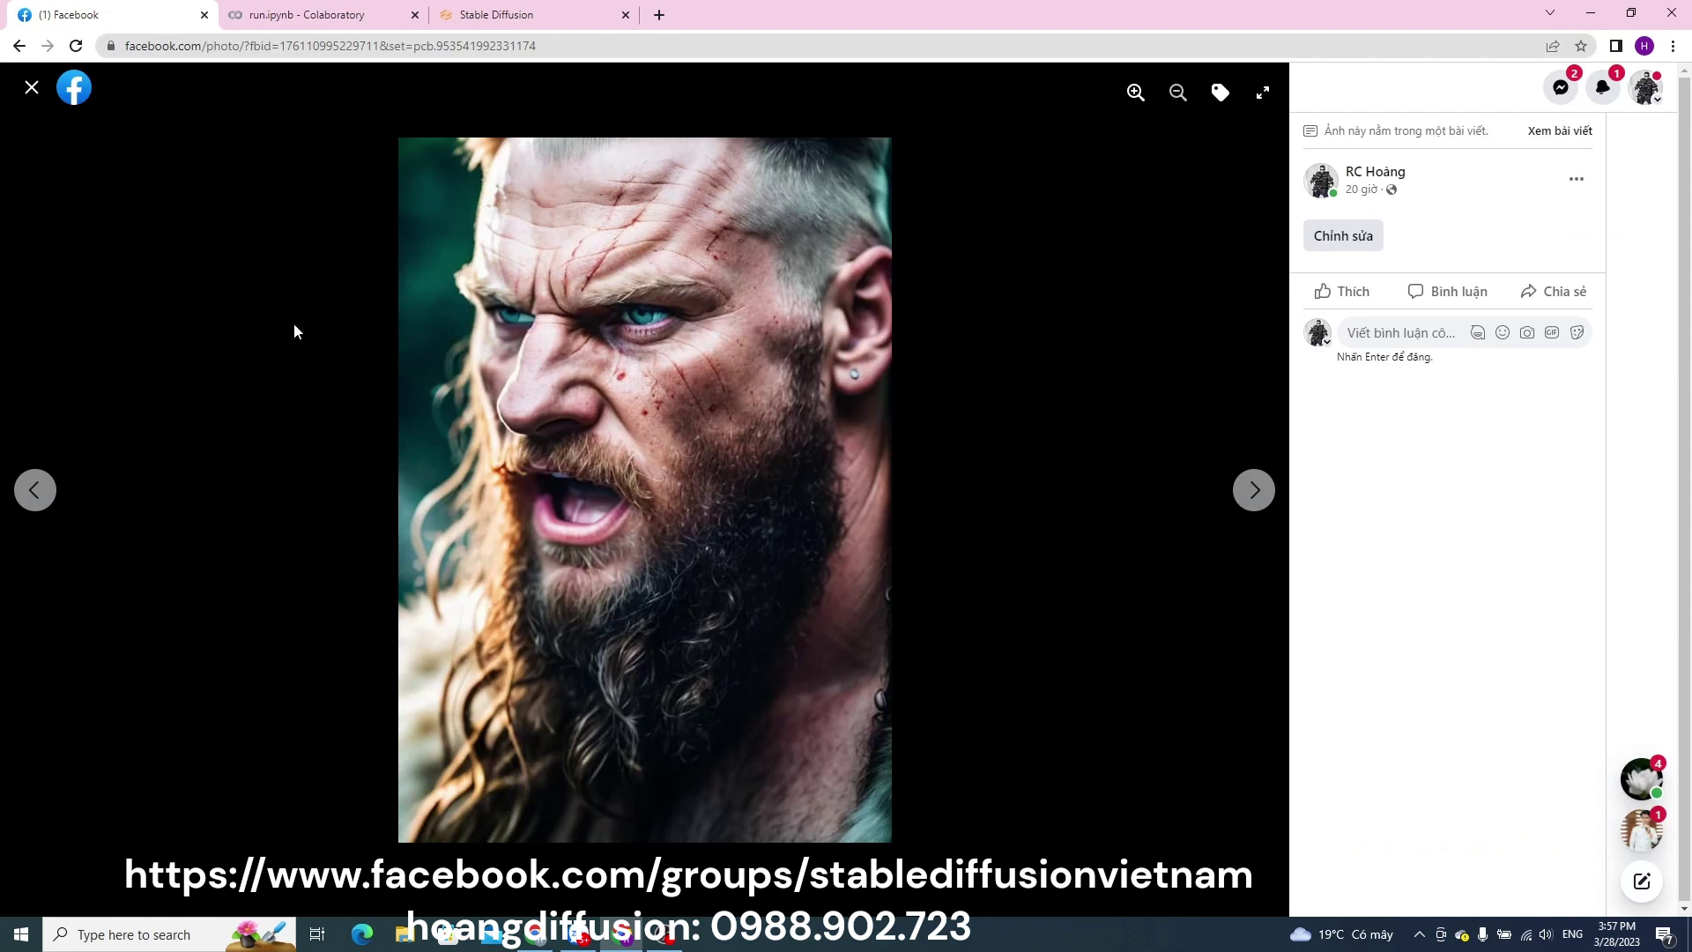
# - Look through the Viking portraits in the post, close the photo viewer and return to the group page's header
pyautogui.click(1262, 499)
pyautogui.click(1265, 501)
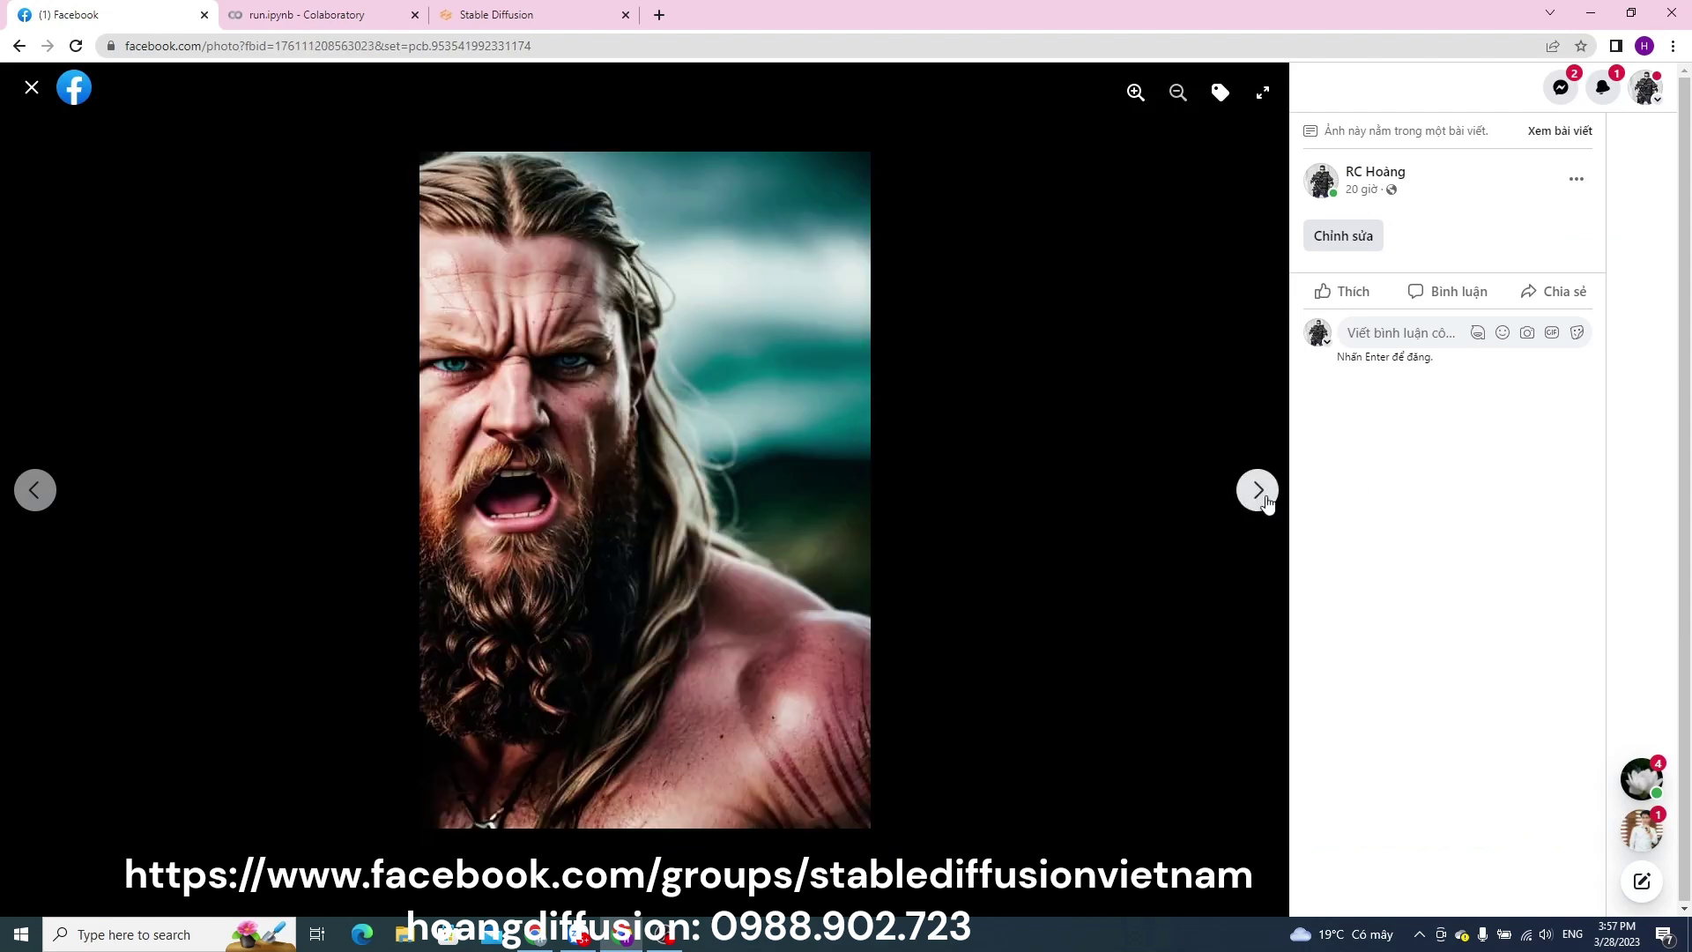
pyautogui.click(1262, 500)
pyautogui.click(1259, 499)
pyautogui.click(1258, 495)
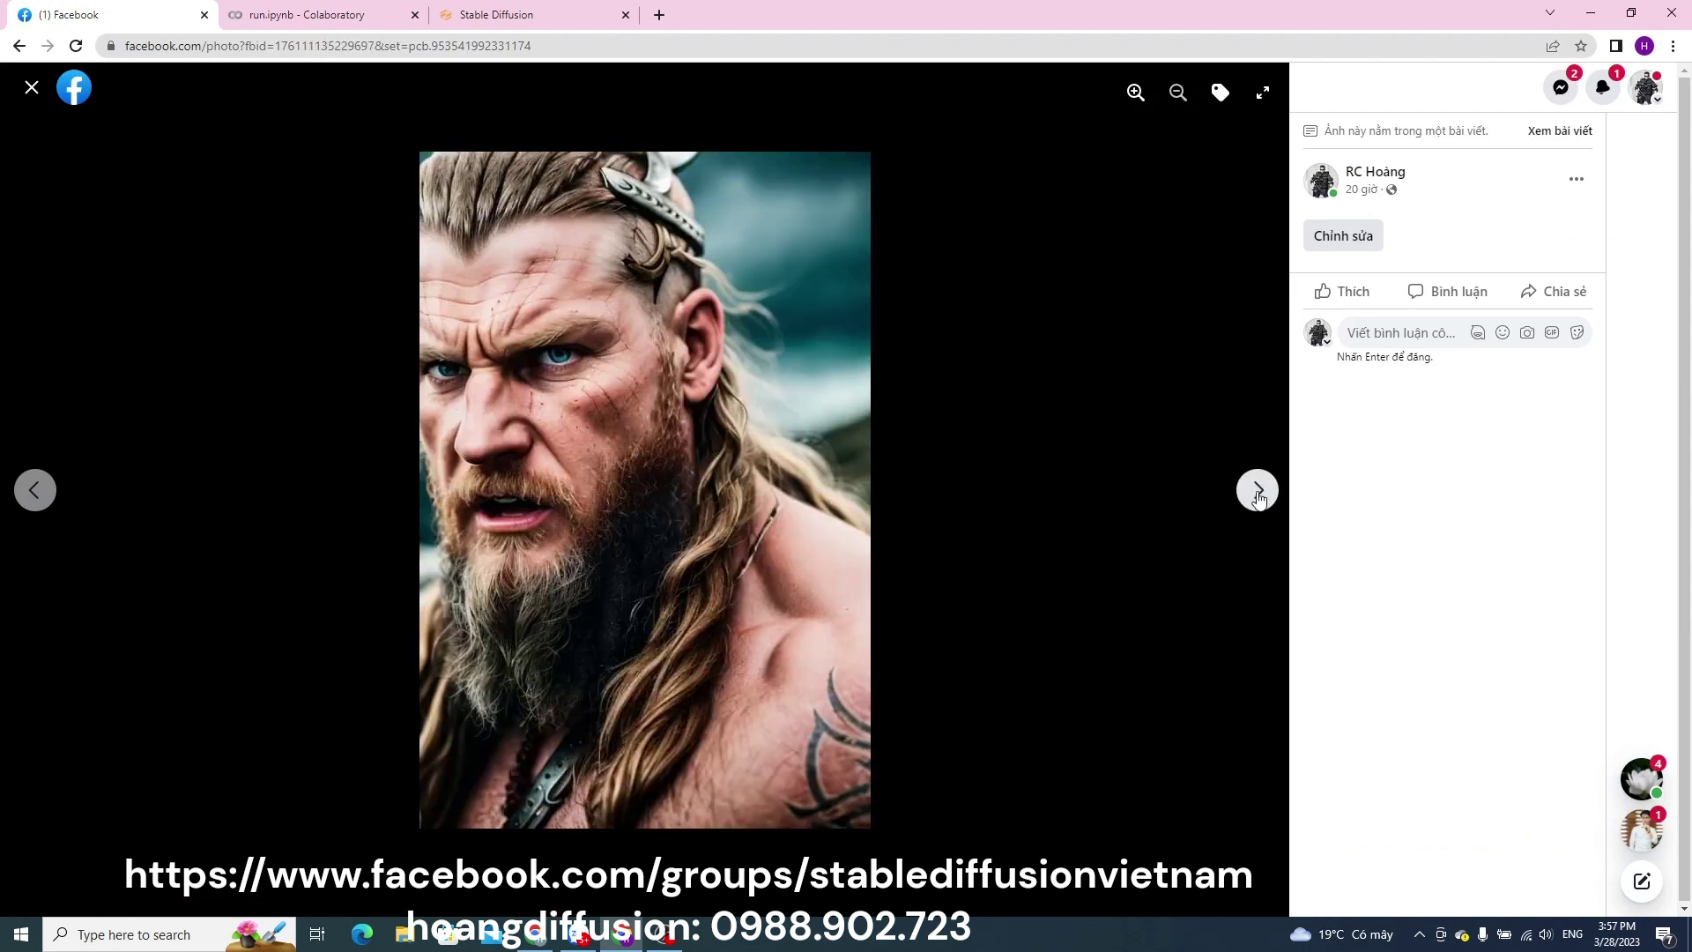
pyautogui.click(1258, 495)
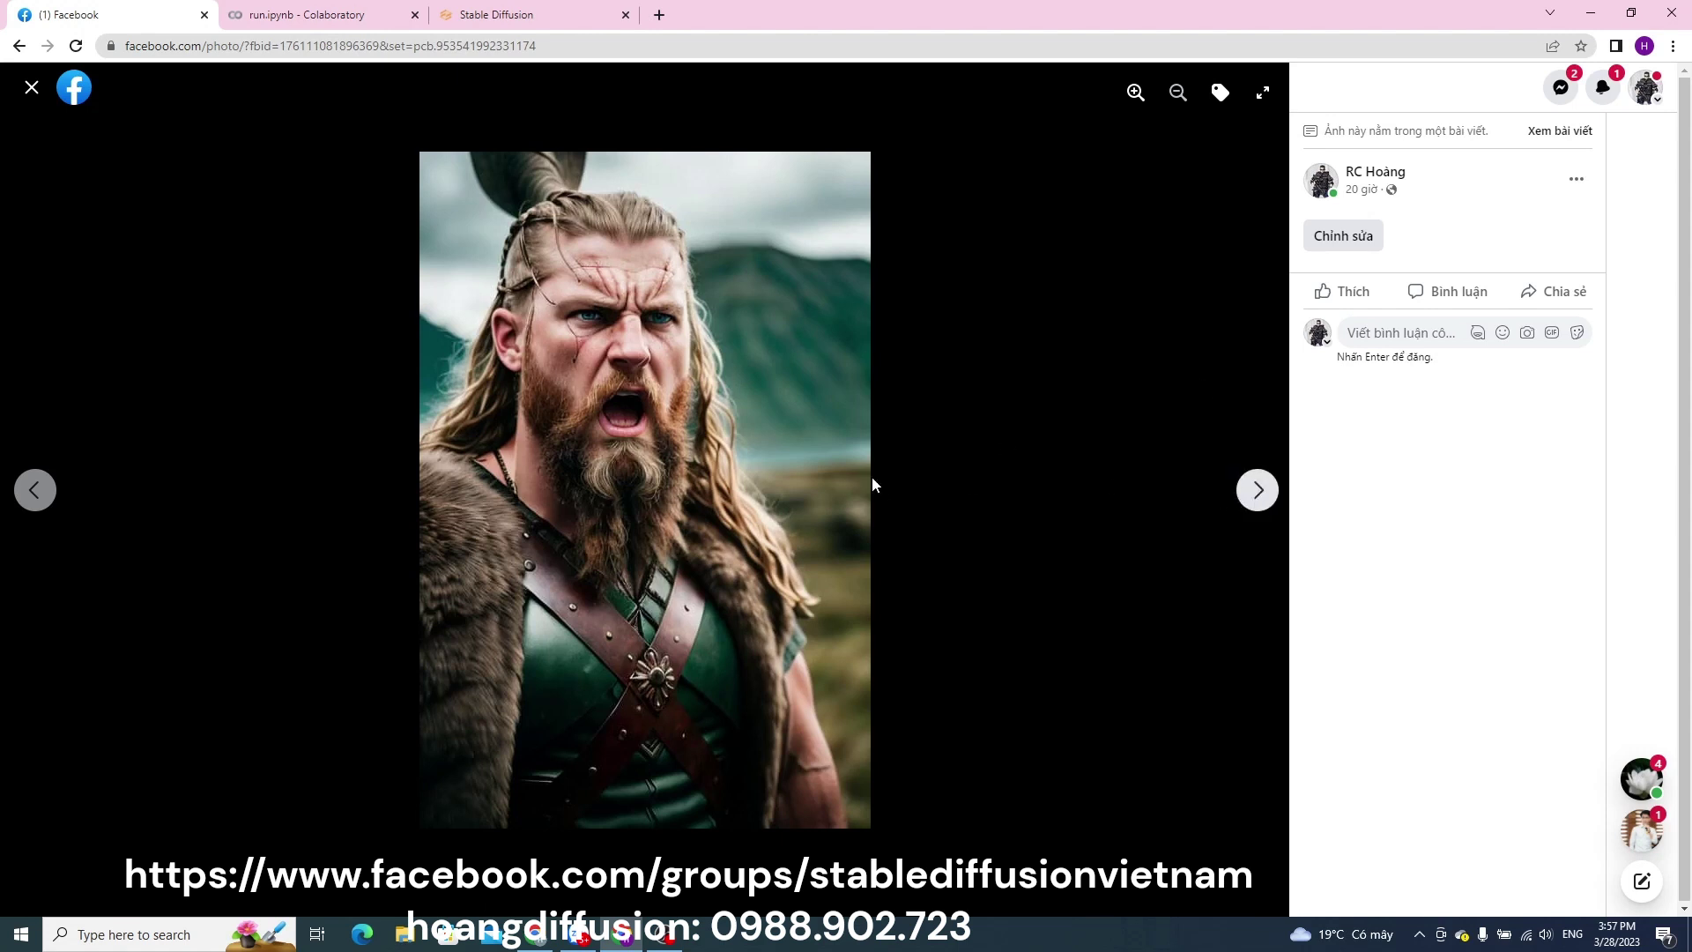
pyautogui.click(1253, 497)
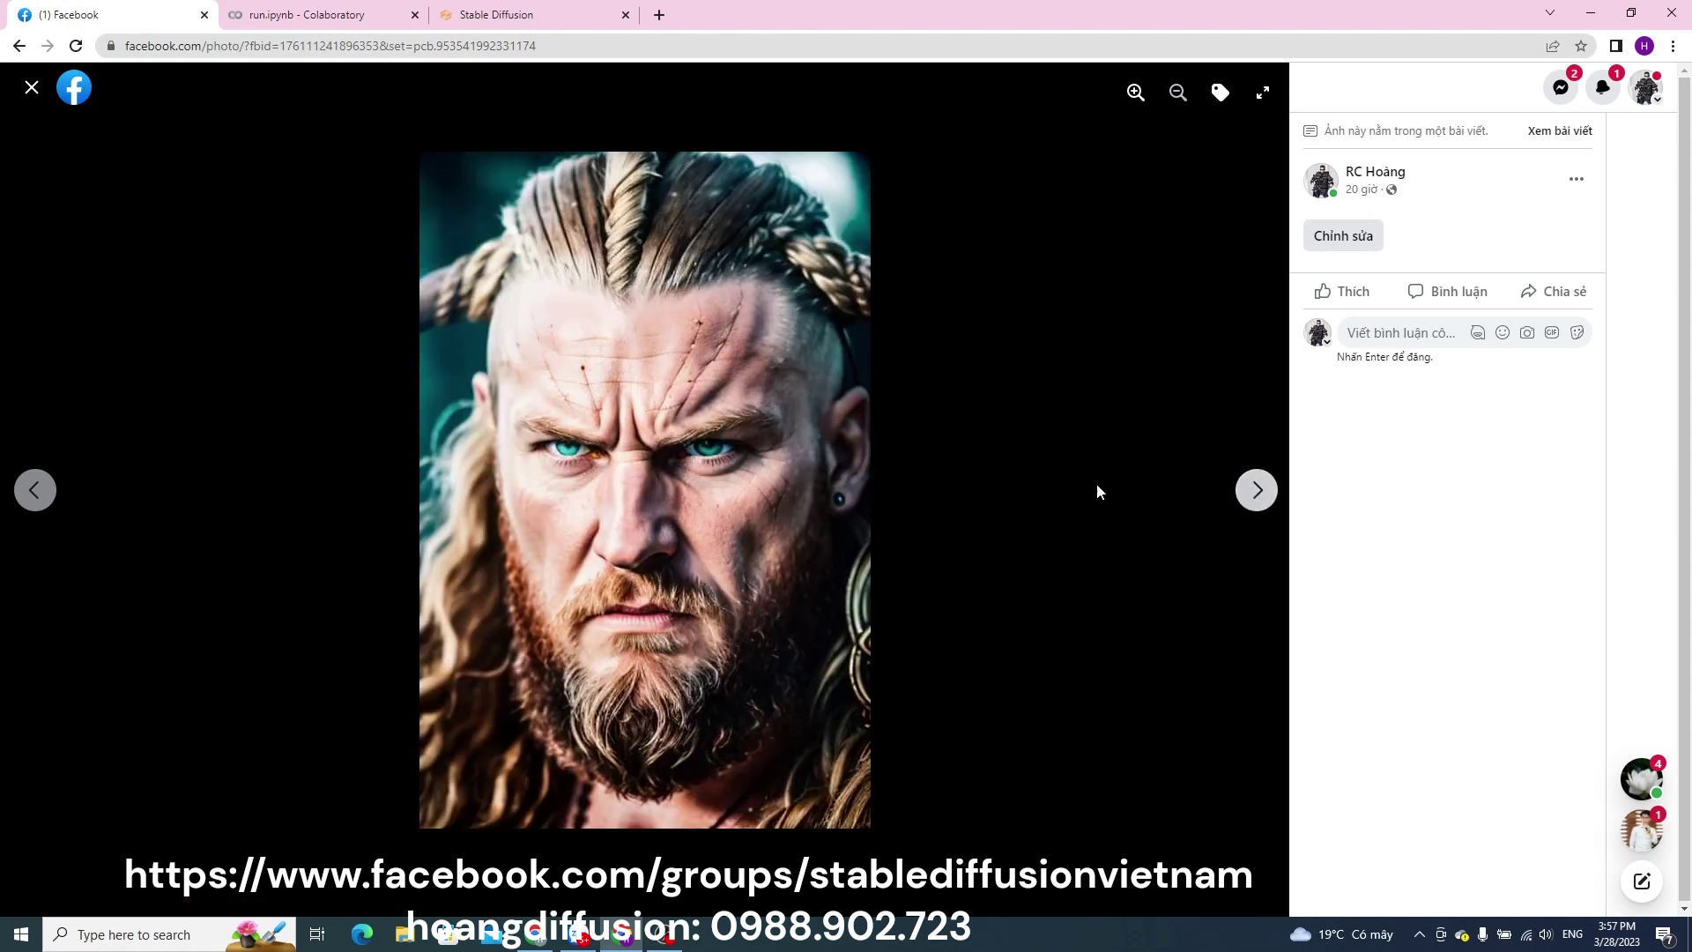
pyautogui.click(1262, 494)
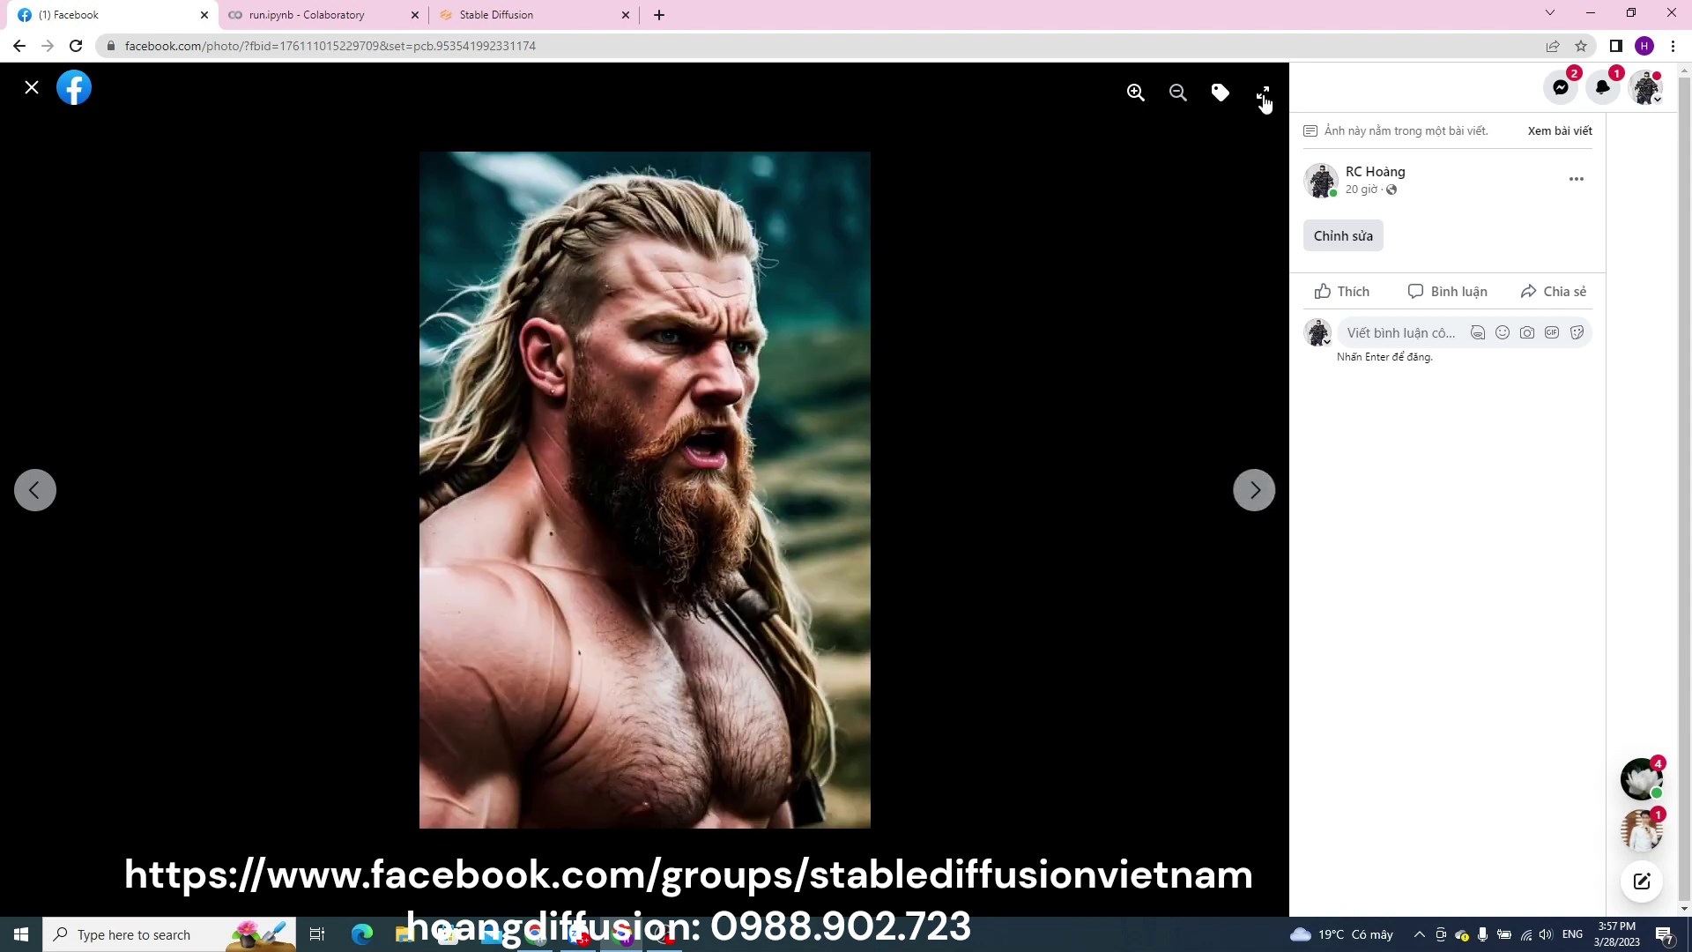
pyautogui.press('Escape')
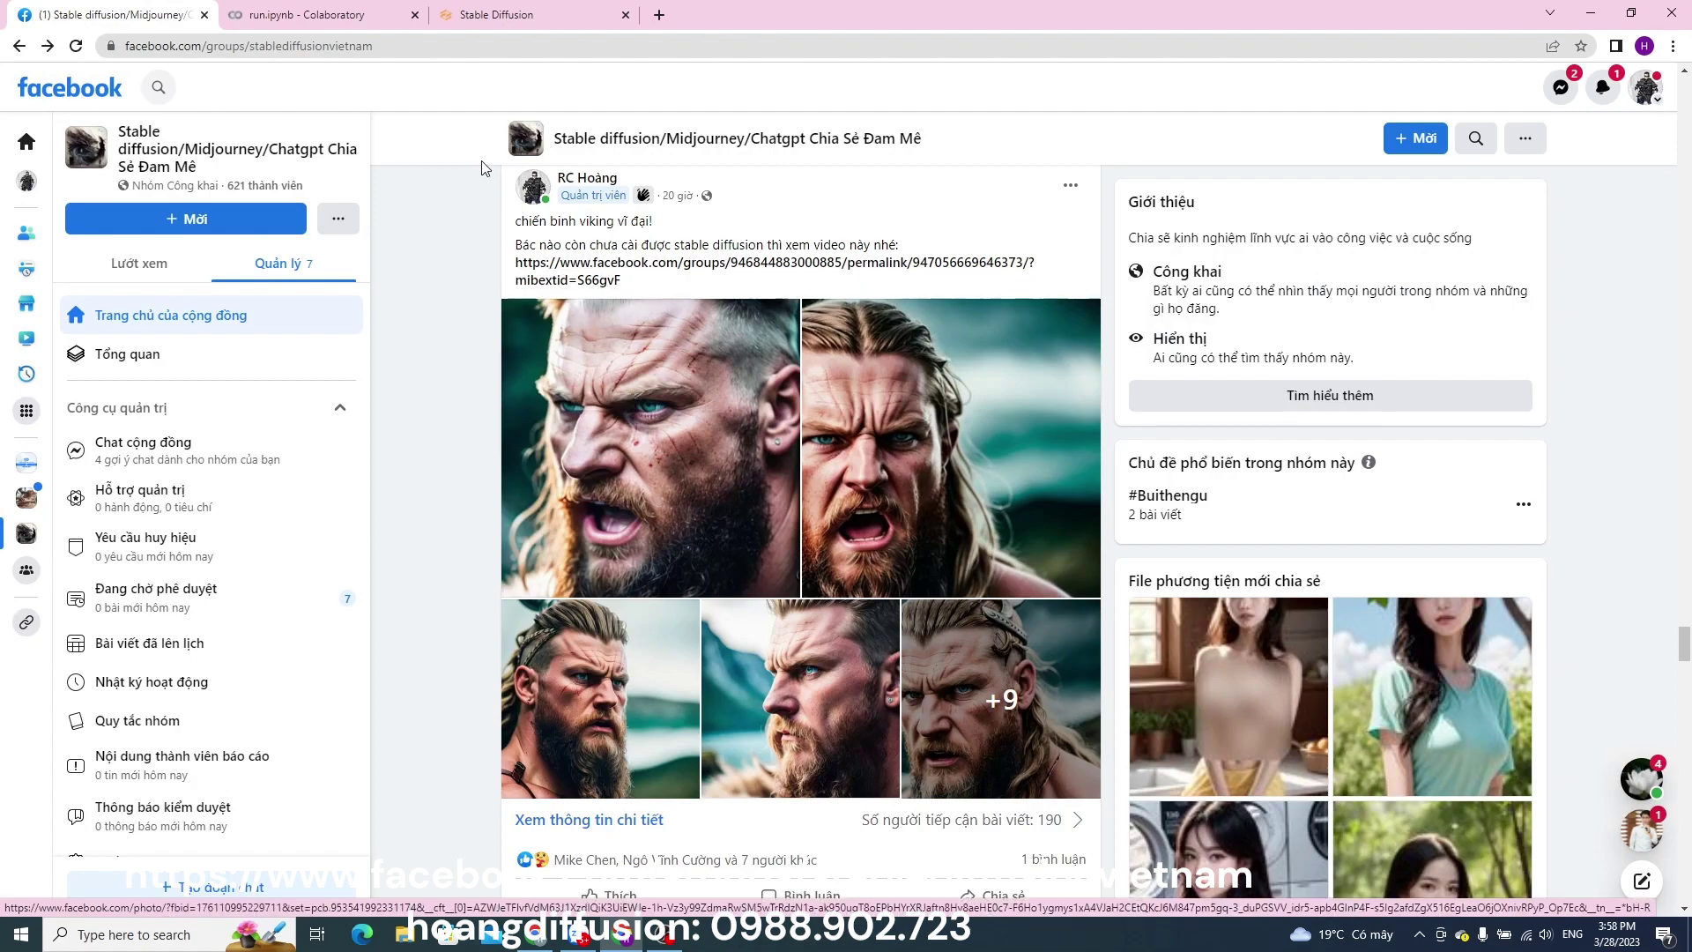
pyautogui.scroll(-15, 1687, 541)
pyautogui.moveTo(1686, 541); pyautogui.dragTo(1685, 119)
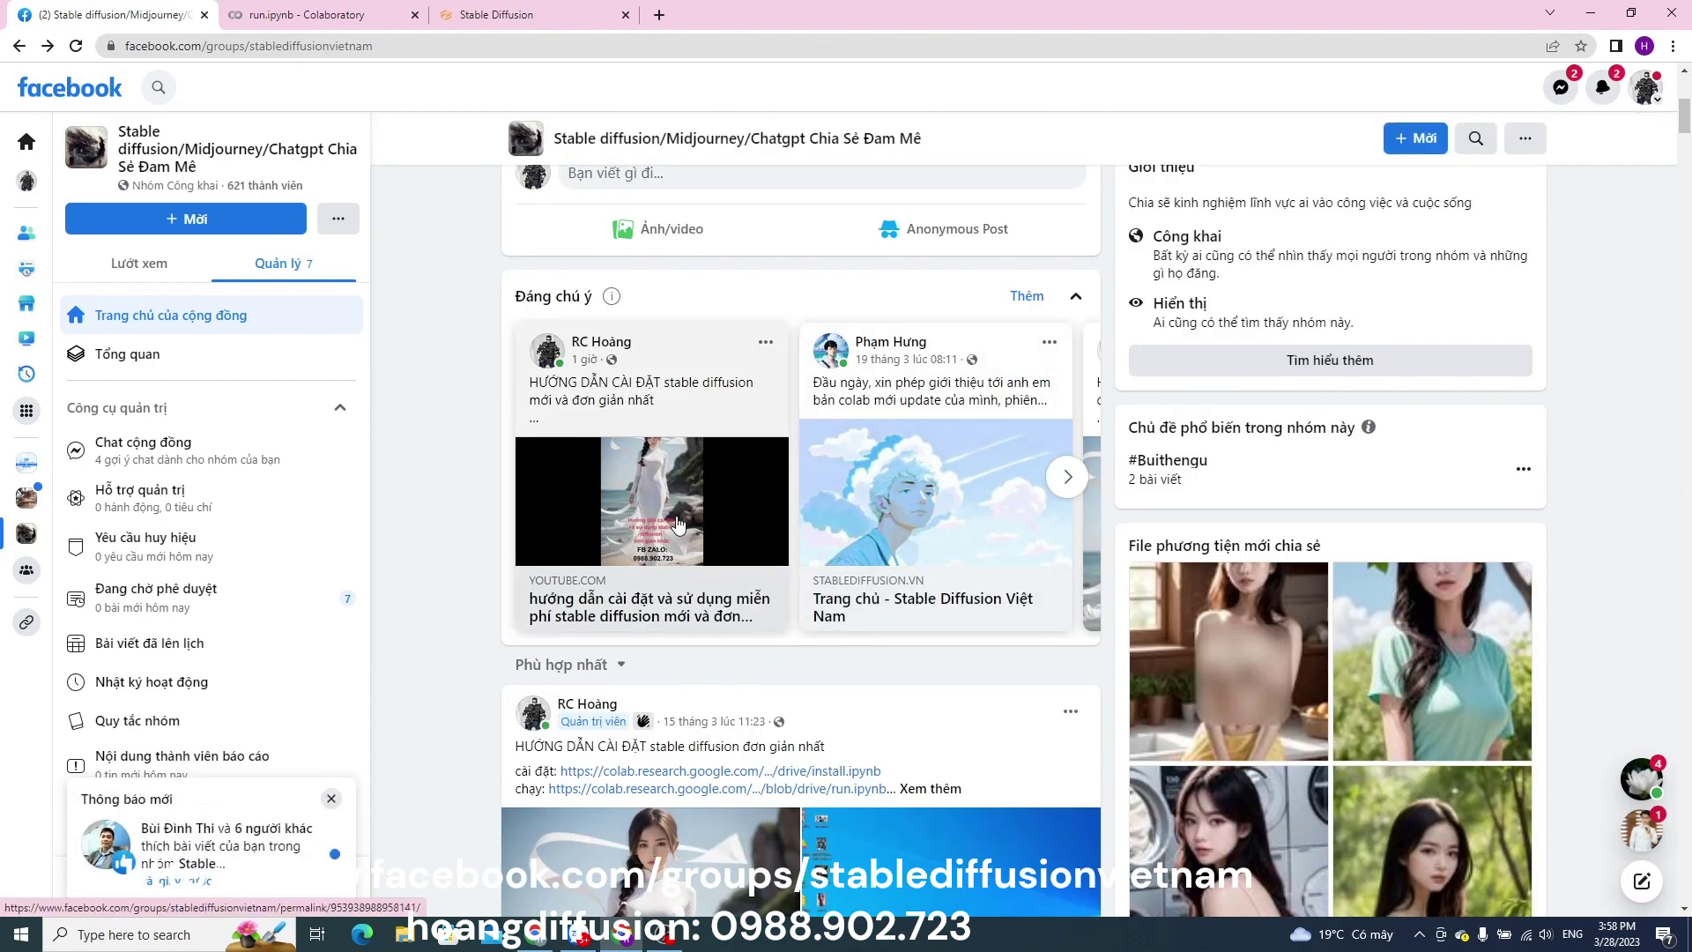
pyautogui.scroll(6, 617, 554)
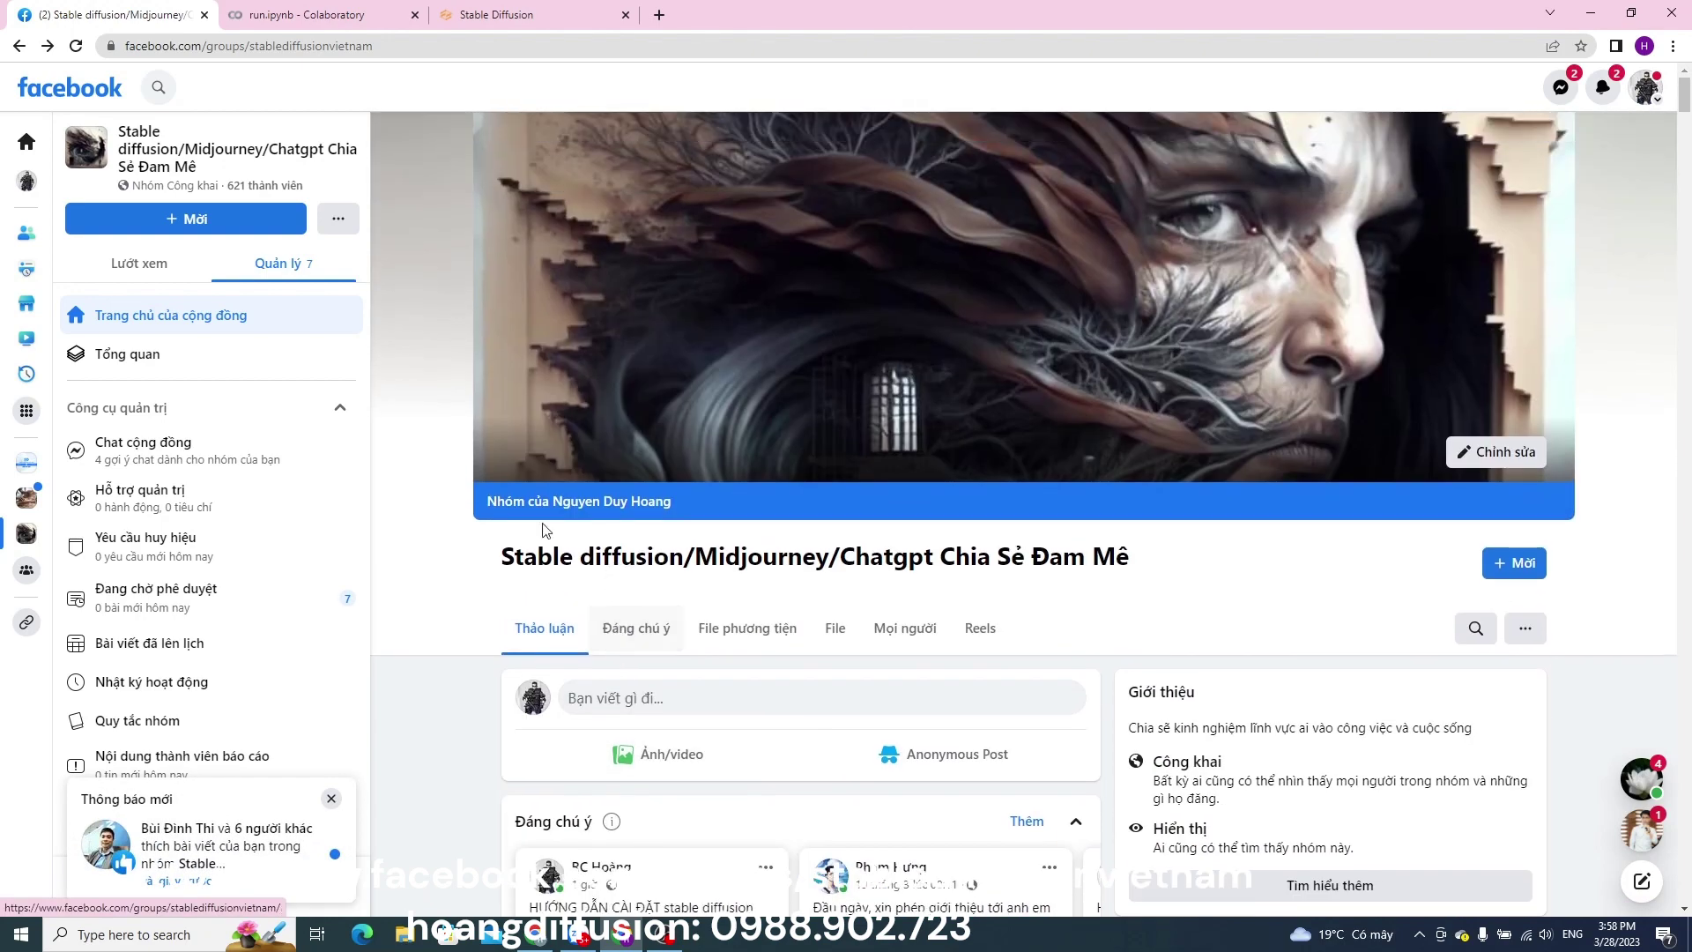
# - Switch to the Stable Diffusion web UI and select the Realistic_Vision_V1.3 checkpoint realisticVisionV13_v13.safetensors
pyautogui.click(510, 15)
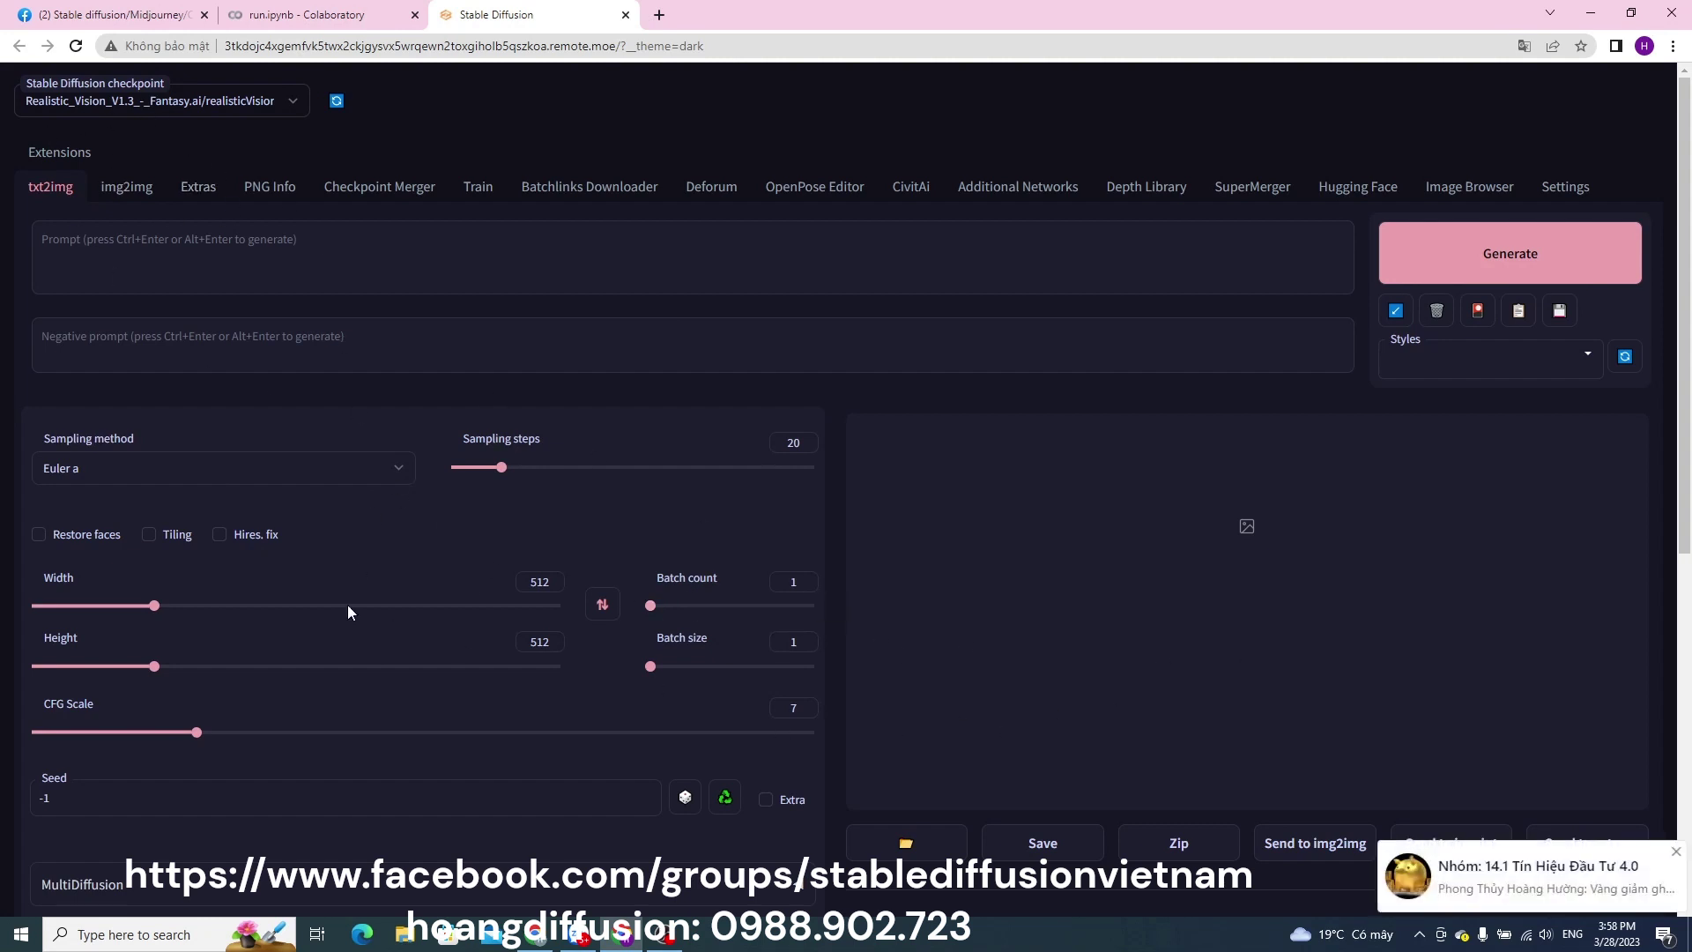
pyautogui.click(293, 102)
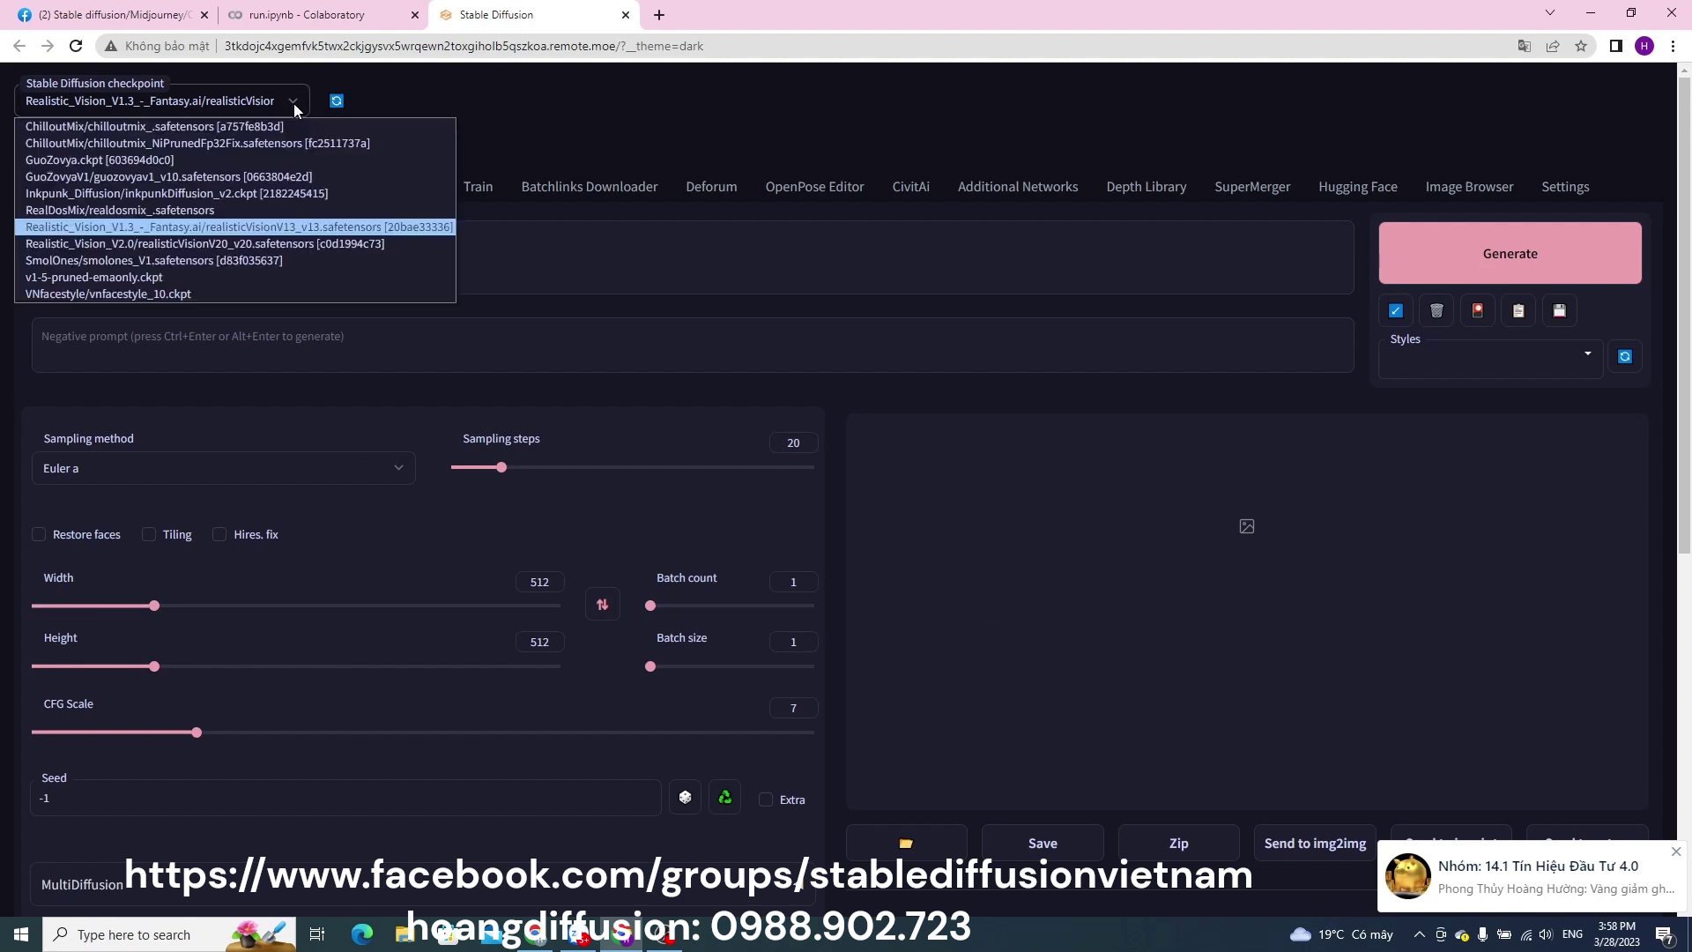
pyautogui.click(85, 226)
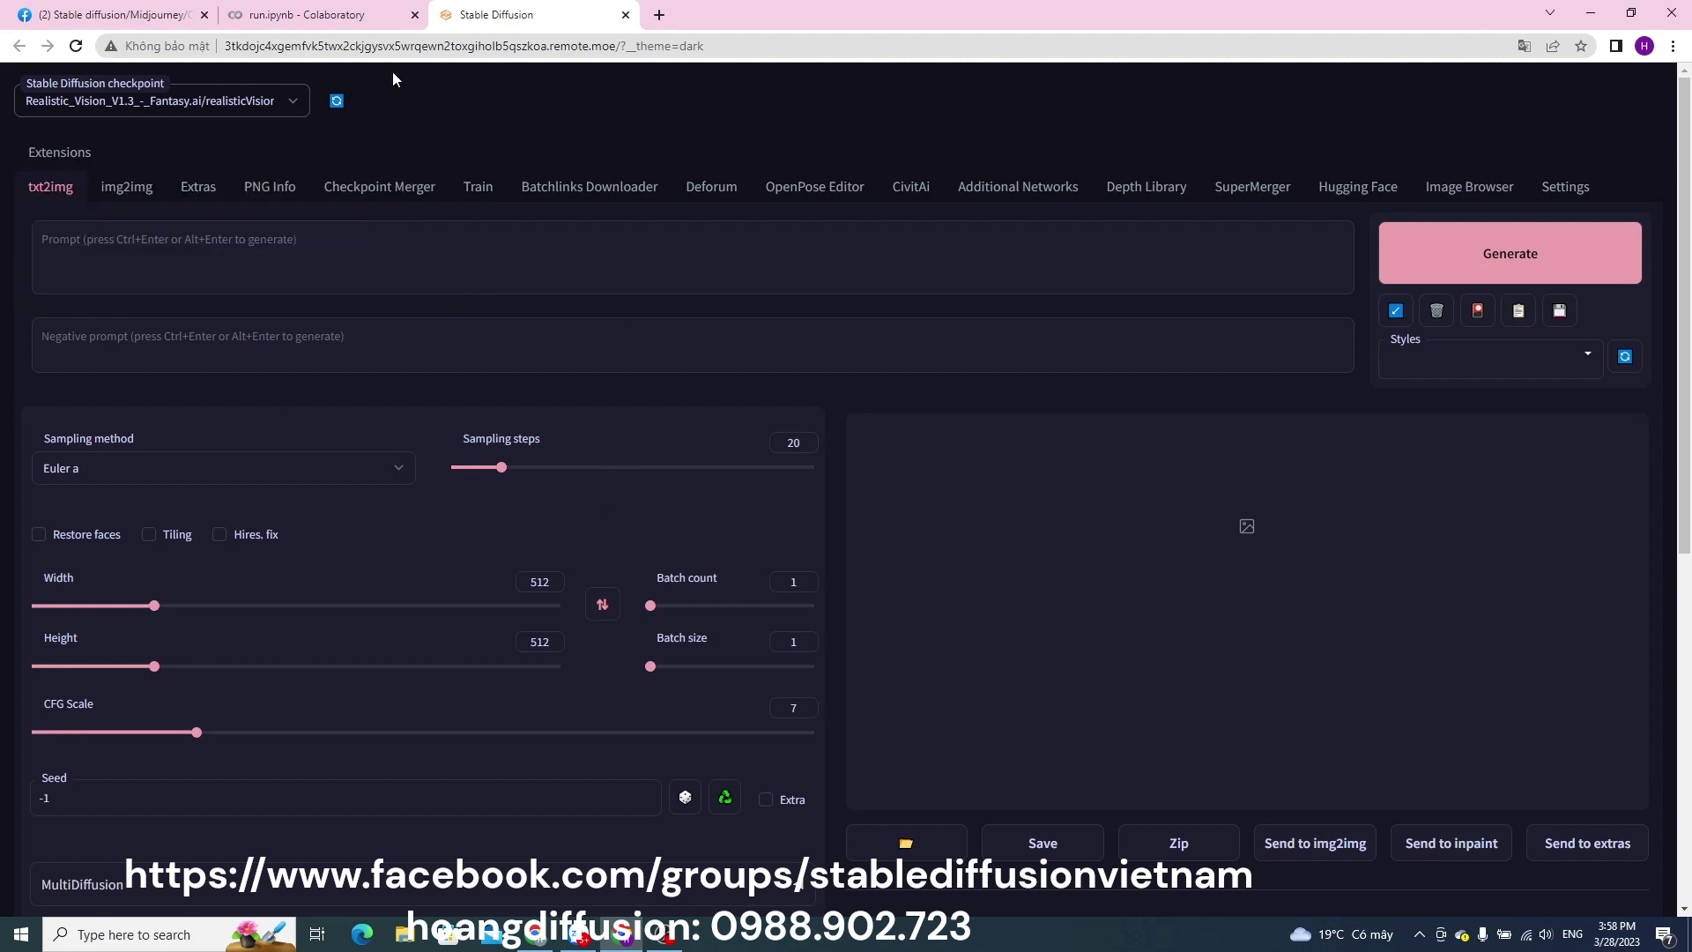
# - Copy the prompt from "RAW photo, furious angry Viking" through "<lora:epiNoiseoffset_v2:1>" from the Facebook Viking post's comments into Stable Diffusion's prompt
pyautogui.click(115, 15)
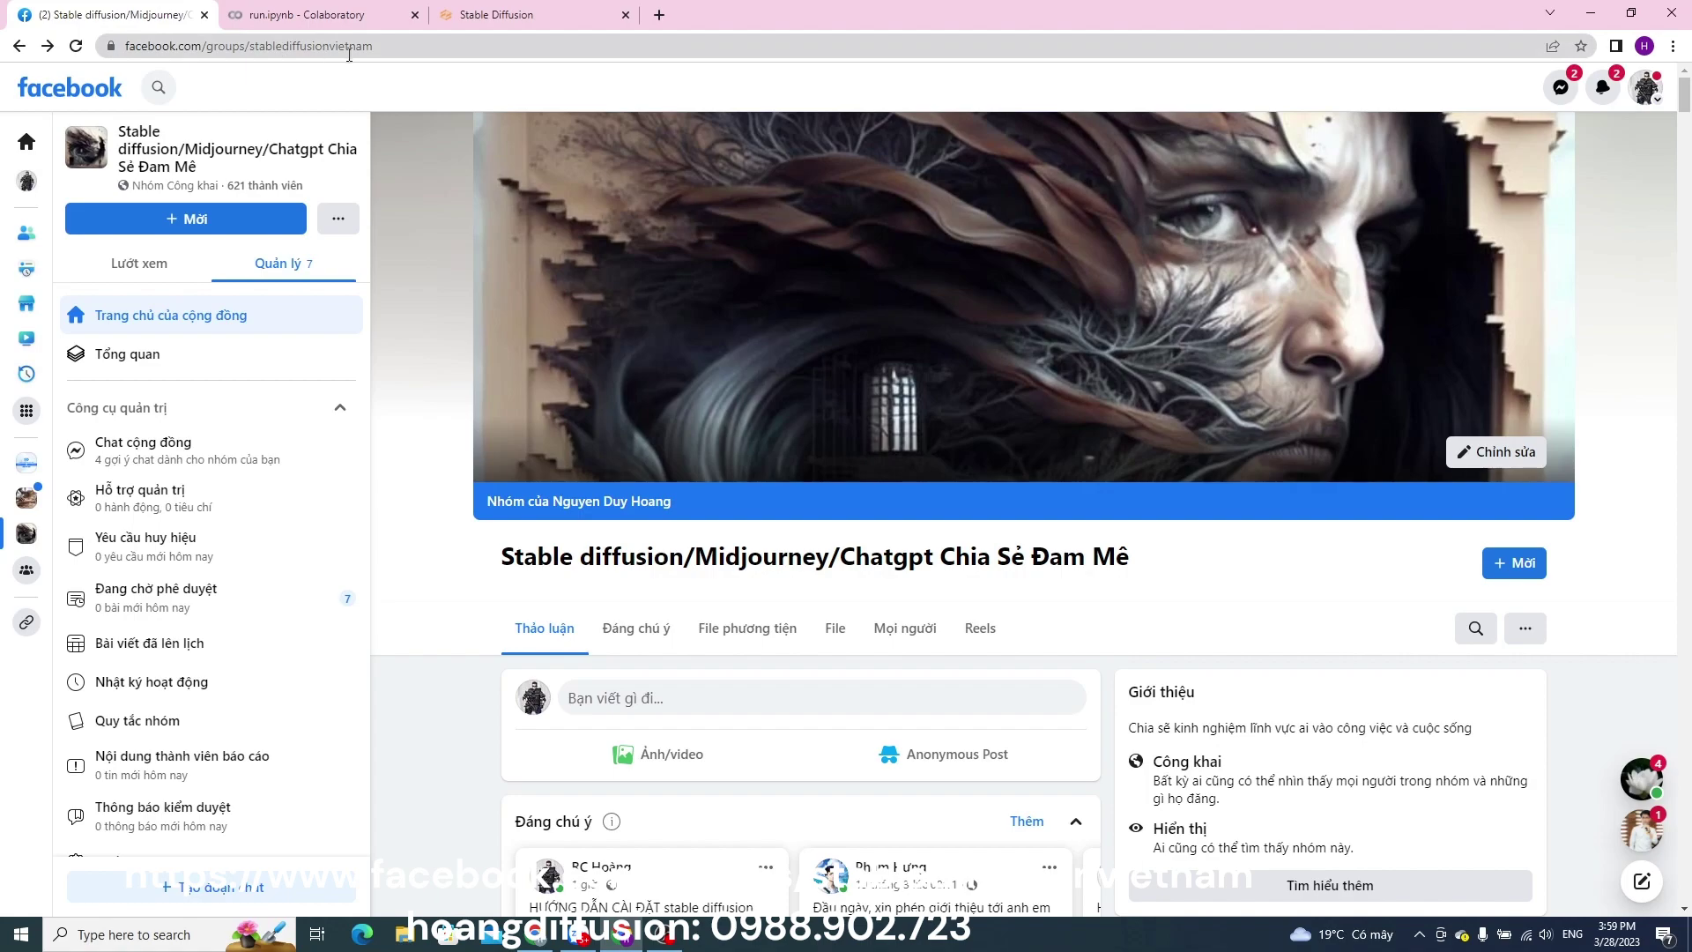
pyautogui.scroll(-15, 705, 600)
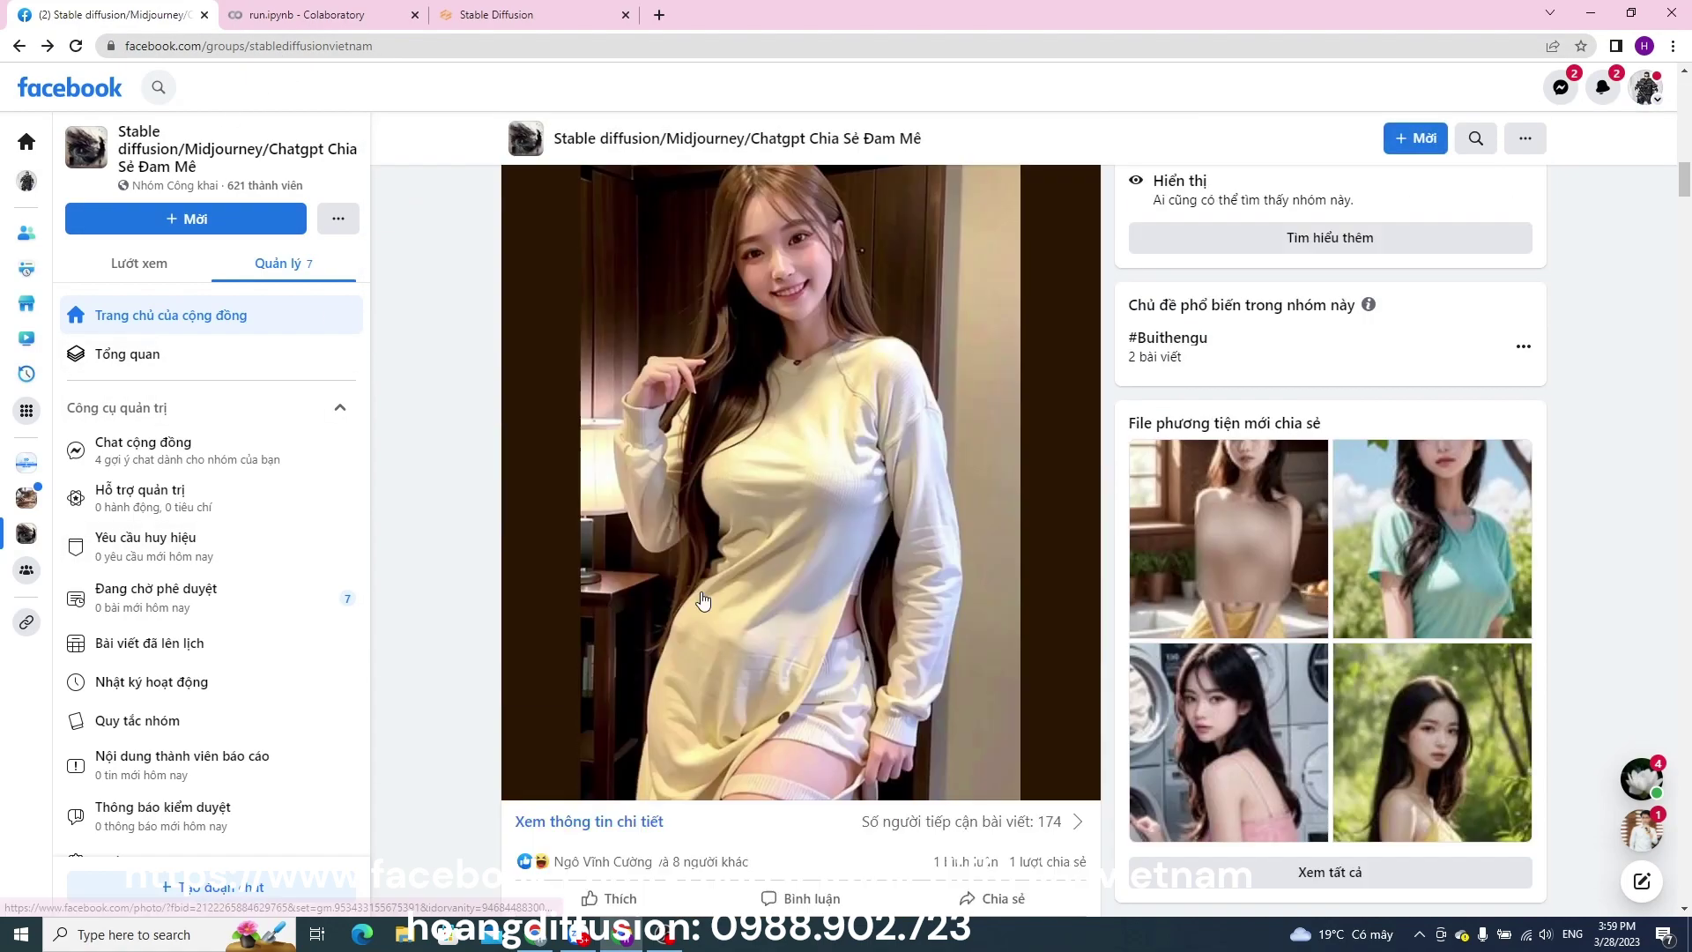
pyautogui.scroll(-15, 705, 599)
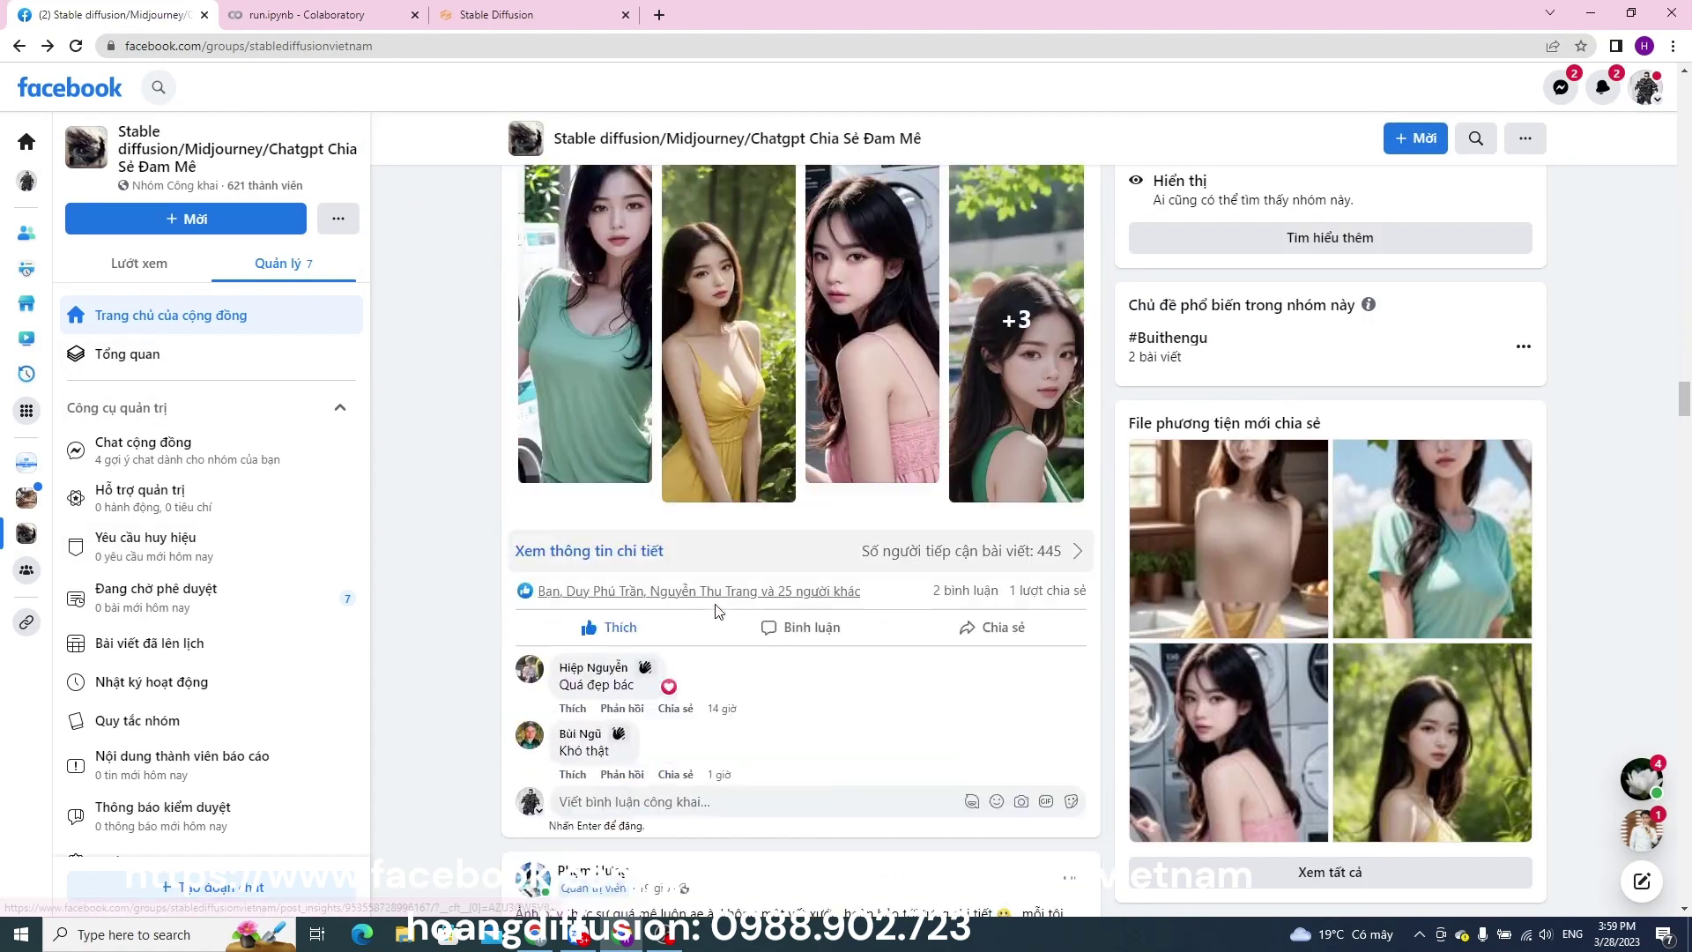
pyautogui.moveTo(1684, 467); pyautogui.dragTo(1685, 662)
pyautogui.scroll(-1, 884, 573)
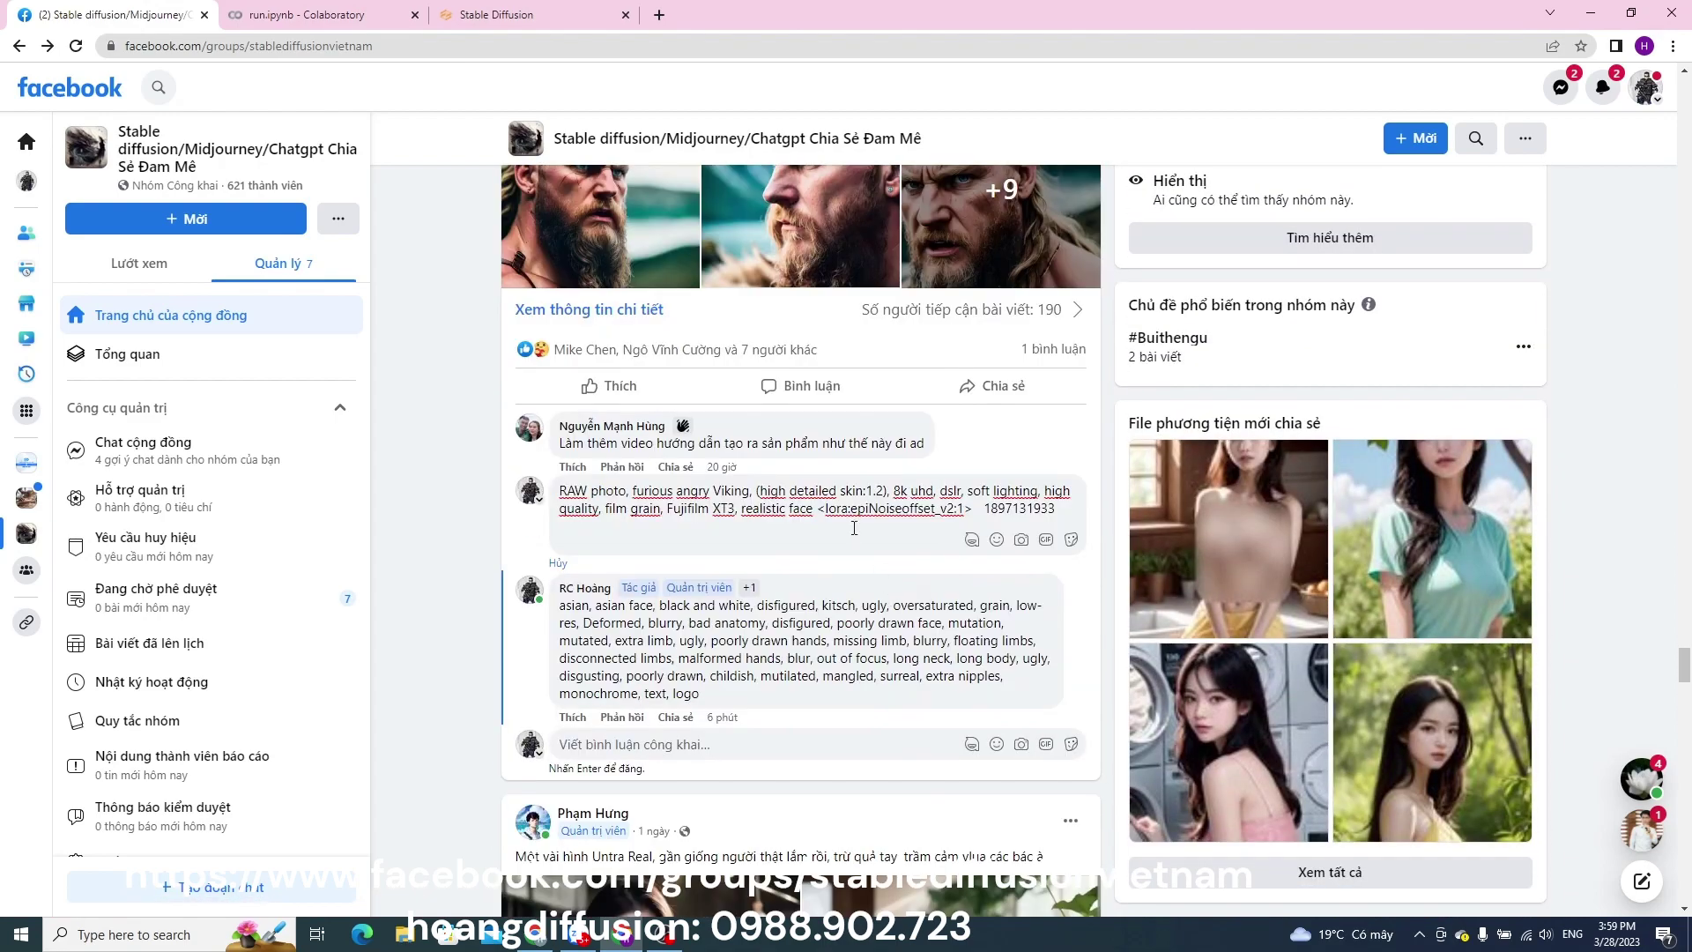
pyautogui.scroll(2, 854, 528)
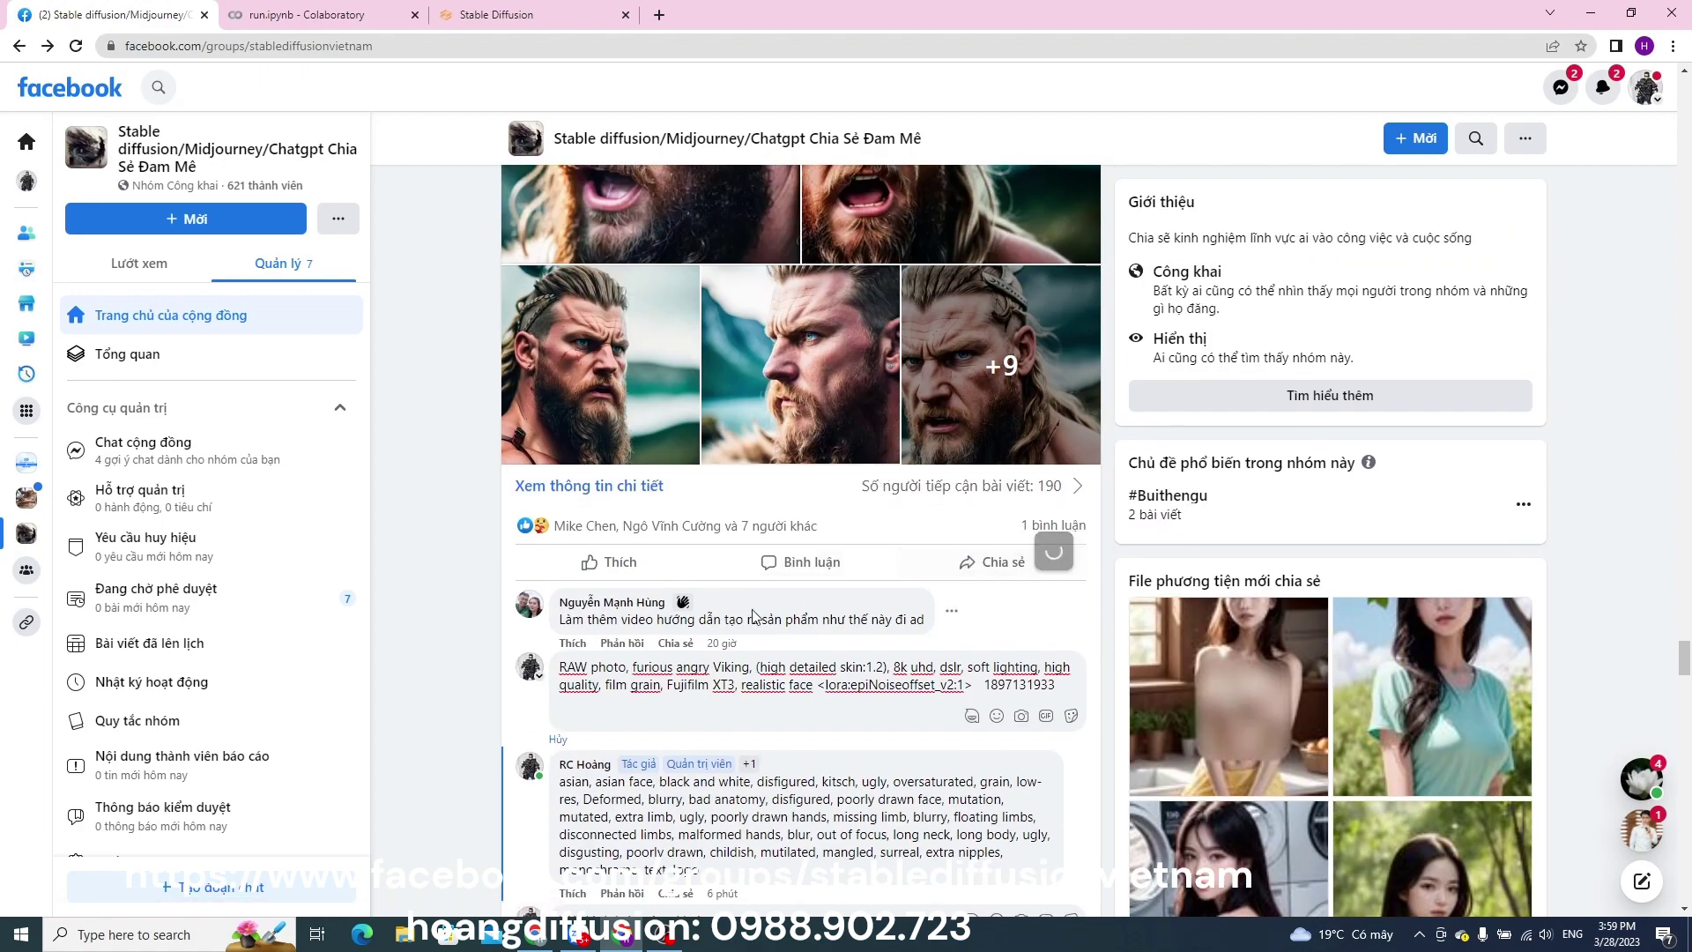
pyautogui.scroll(-4, 753, 615)
pyautogui.scroll(1, 749, 547)
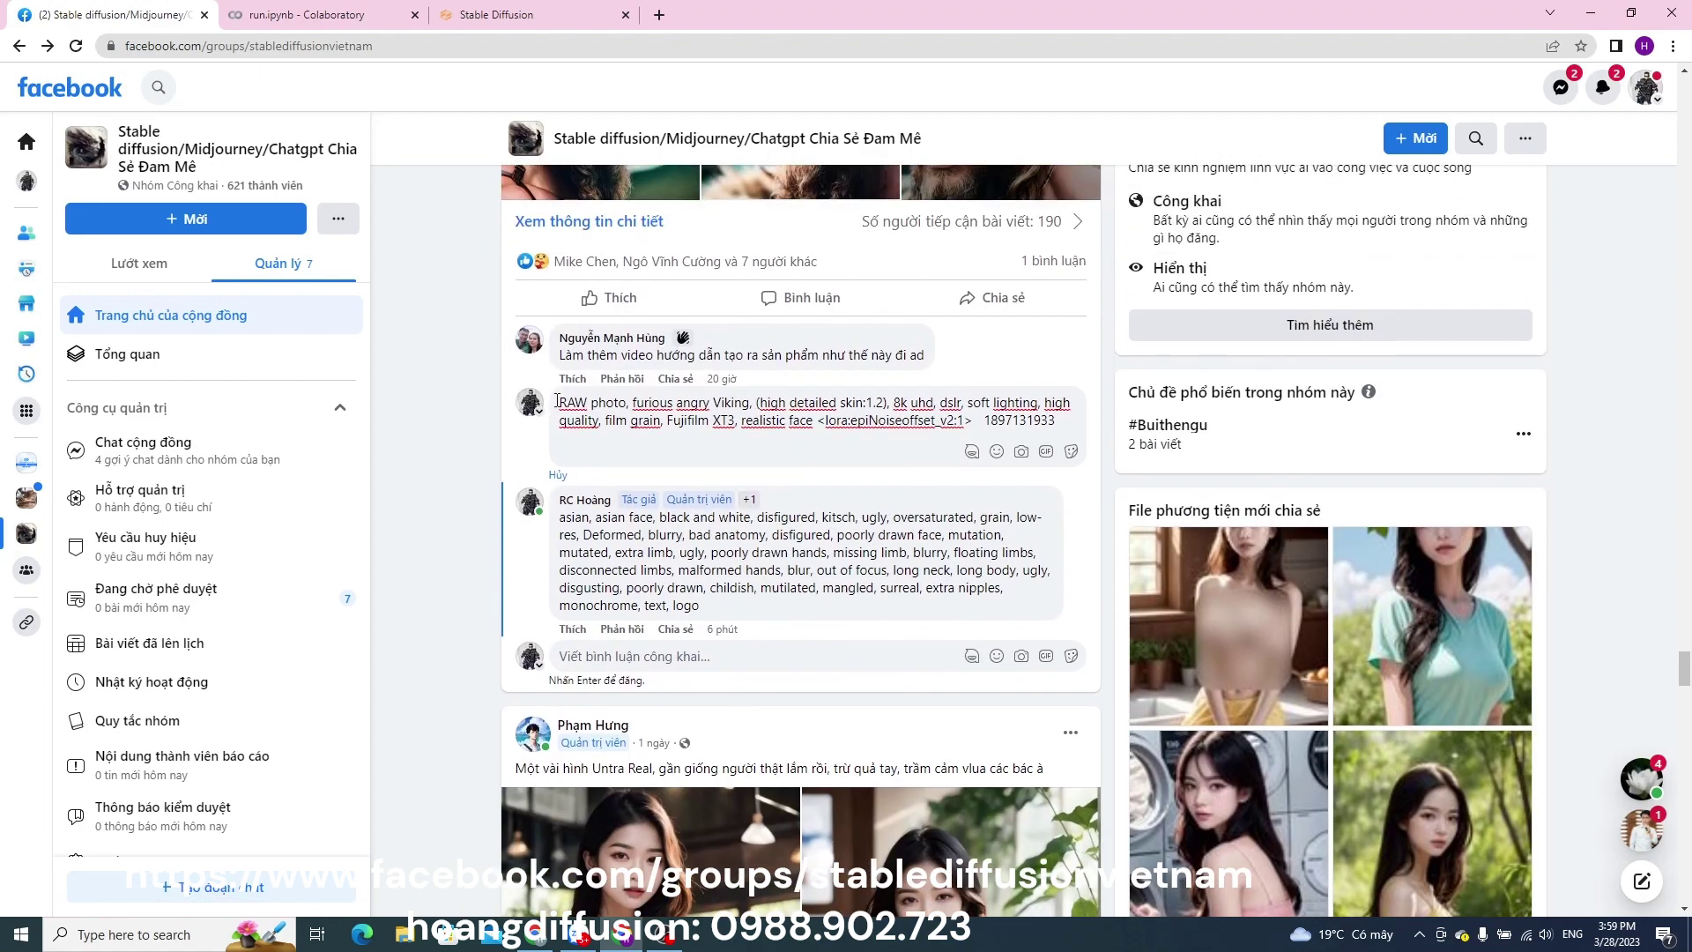
pyautogui.moveTo(972, 426); pyautogui.dragTo(557, 402)
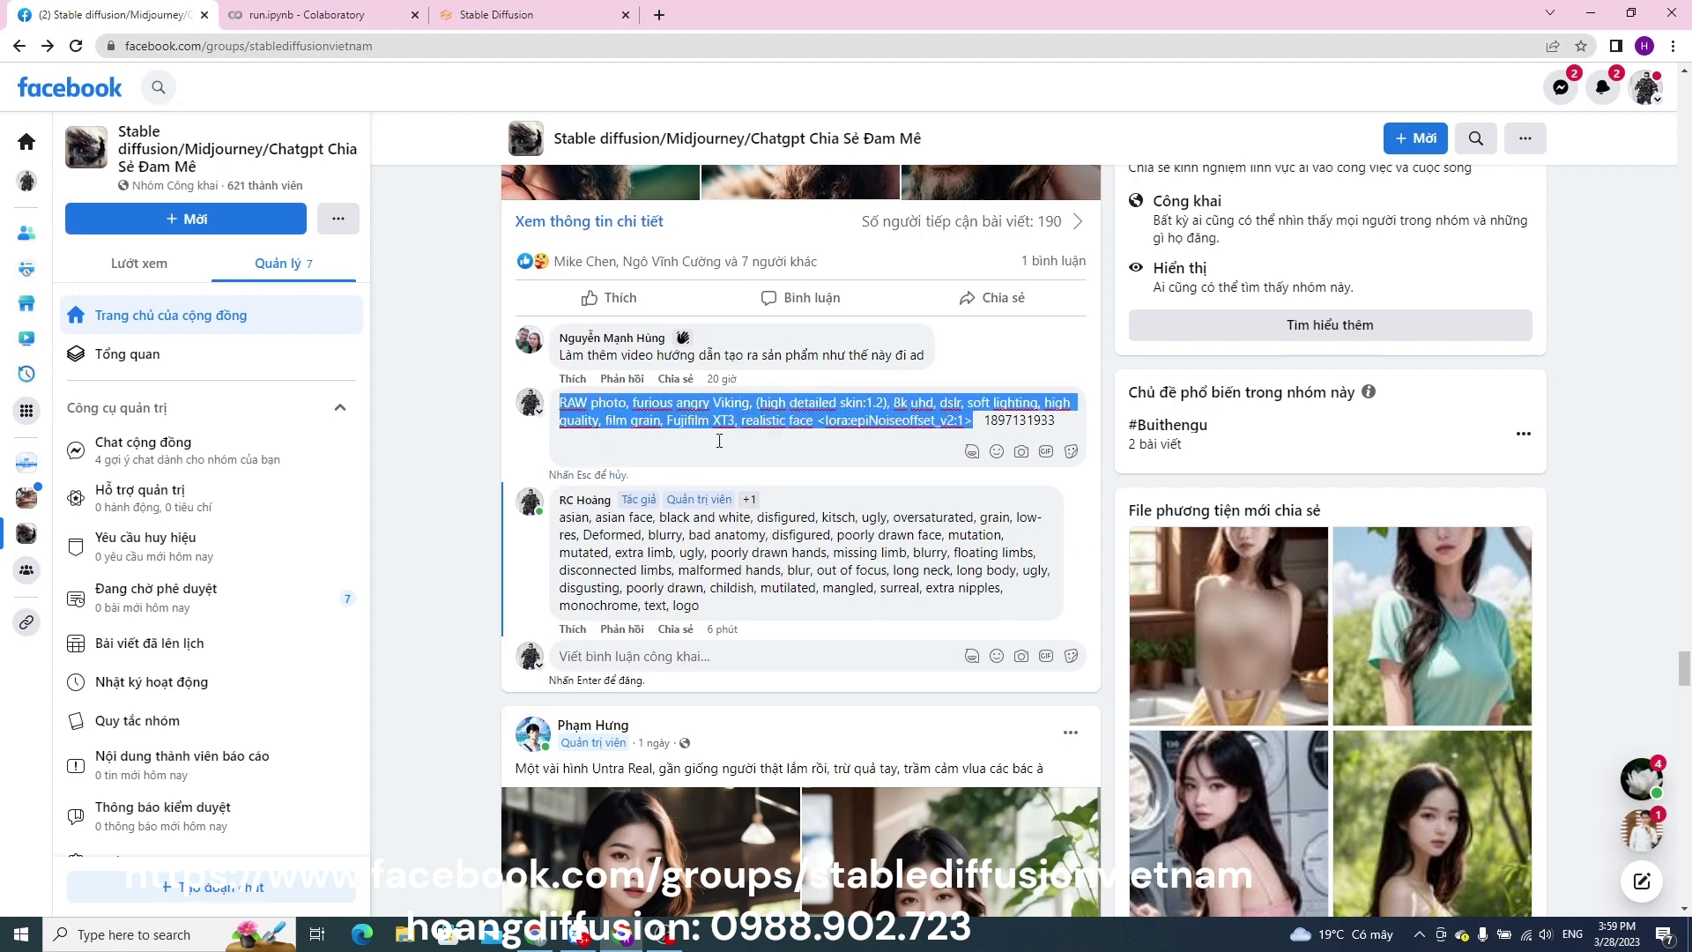
pyautogui.click(480, 18)
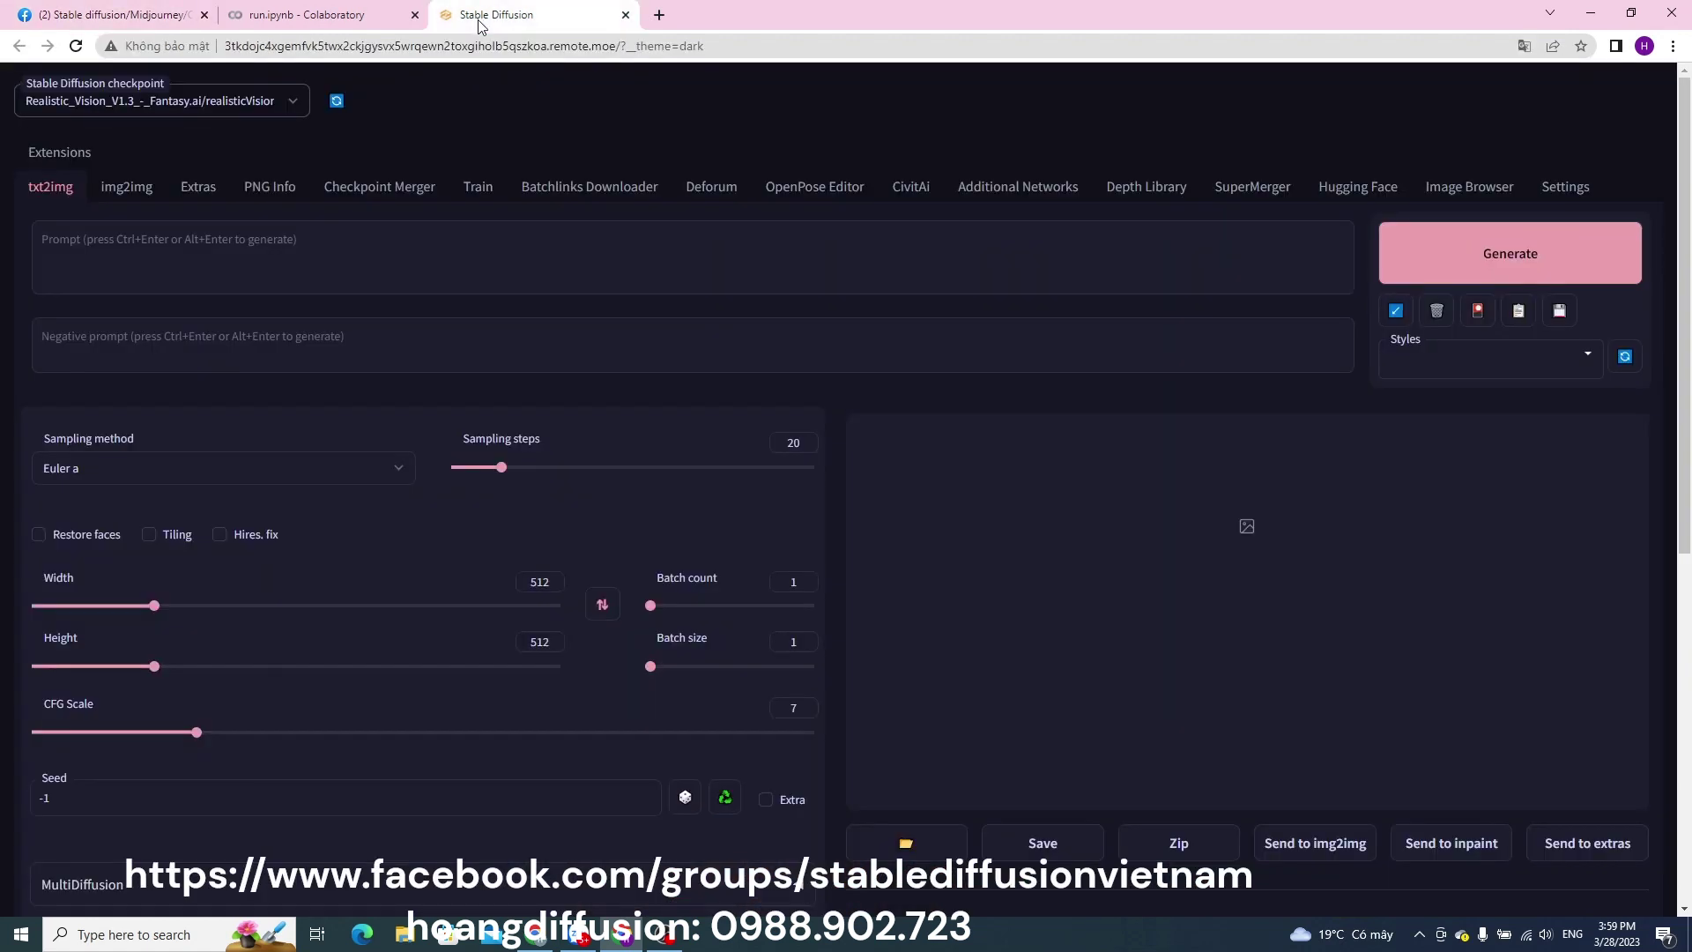
pyautogui.click(180, 245)
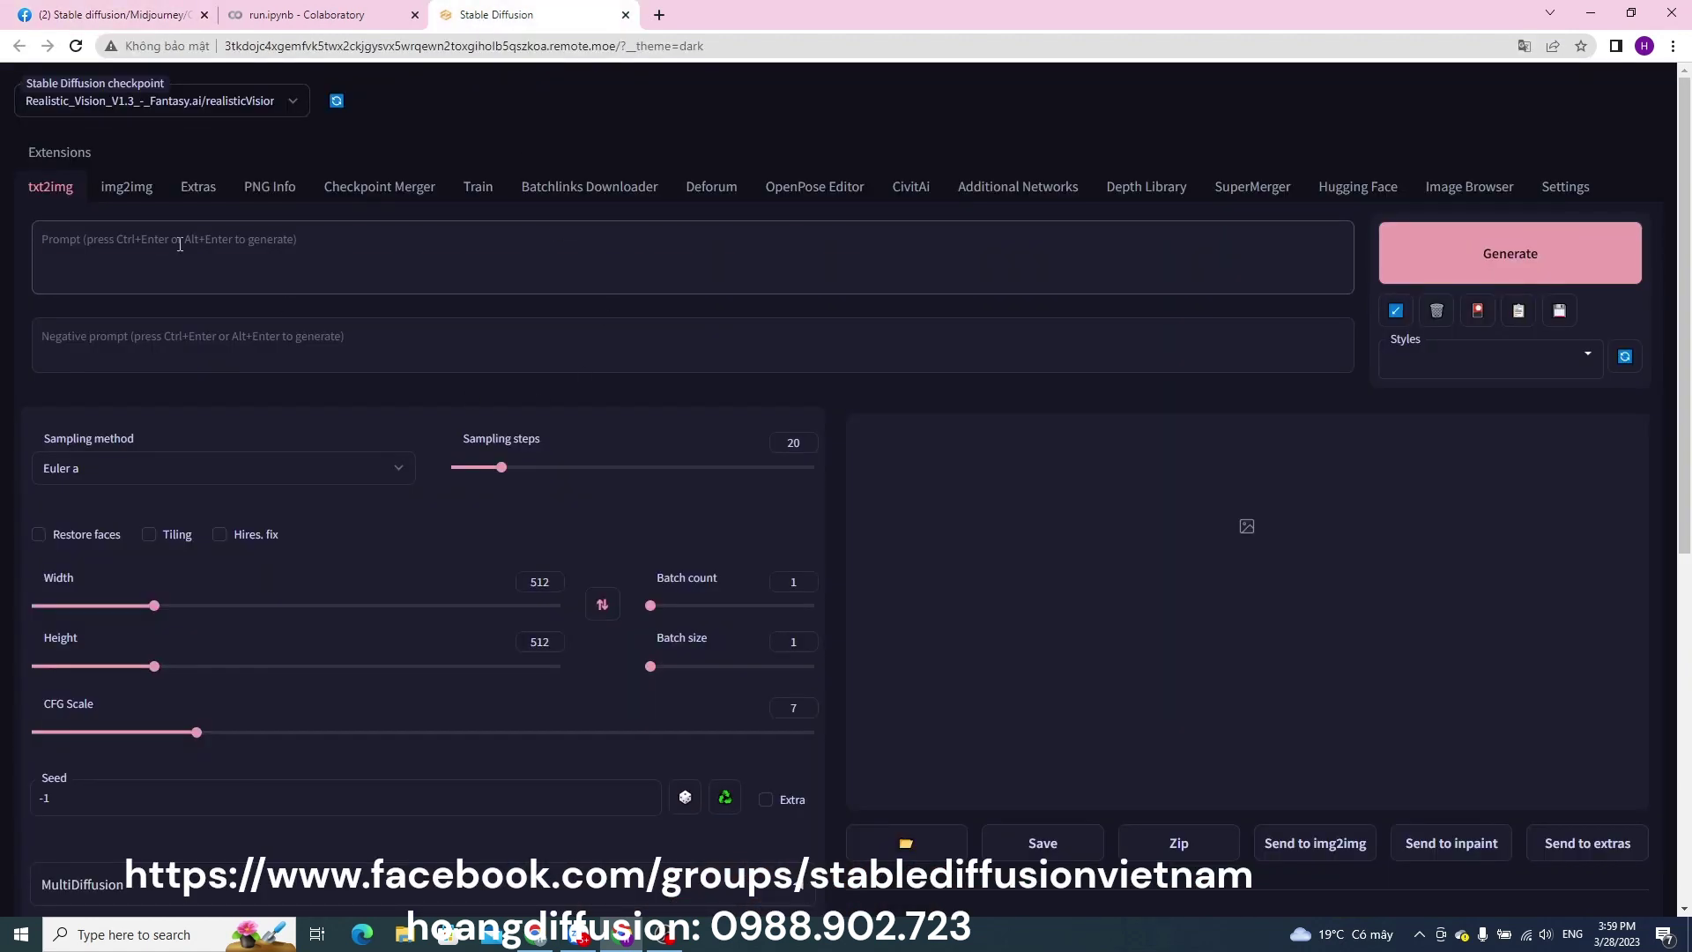
pyautogui.write('RAW photo, furious angry Viking, (high detailed skin:1.2), 8k uhd, dslr, soft lighting, high quality, film grain, Fujifilm XT3, realistic face <lora:epiNoiseoffset_v2:1>')
# - Copy the negative prompt, "asian, asian face, black and white" through "monochrome, text, logo", from the Facebook comment into Stable Diffusion's negative prompt
pyautogui.click(115, 14)
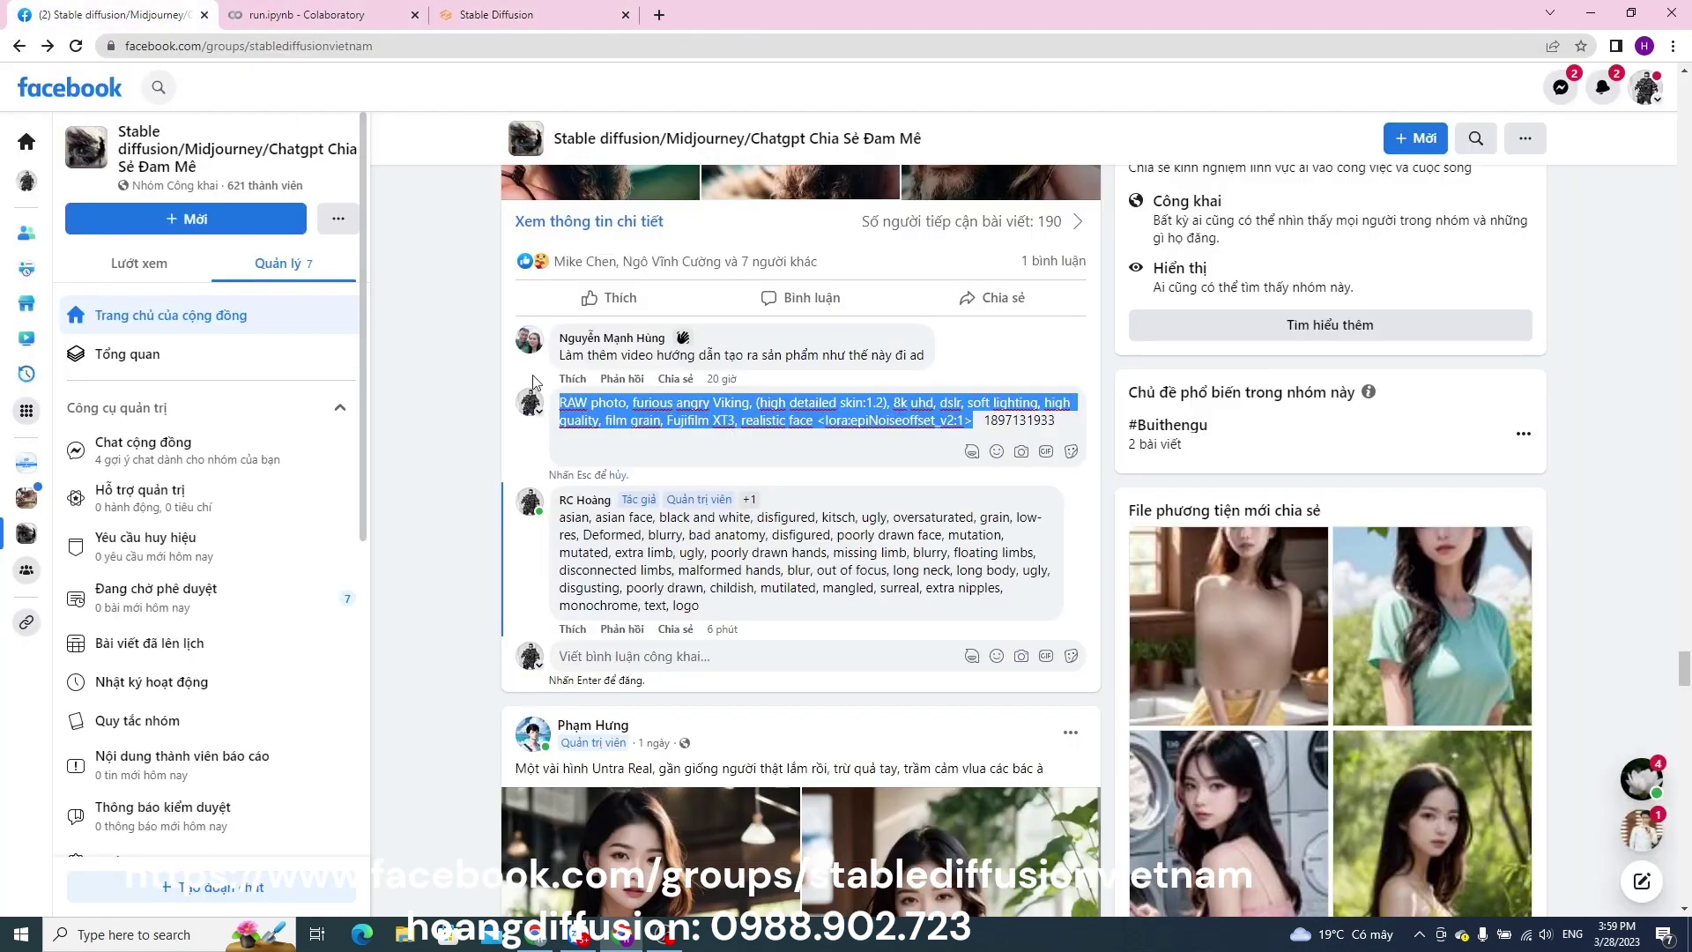
pyautogui.moveTo(699, 606); pyautogui.dragTo(561, 518)
pyautogui.hotkey('ctrl', 'c')
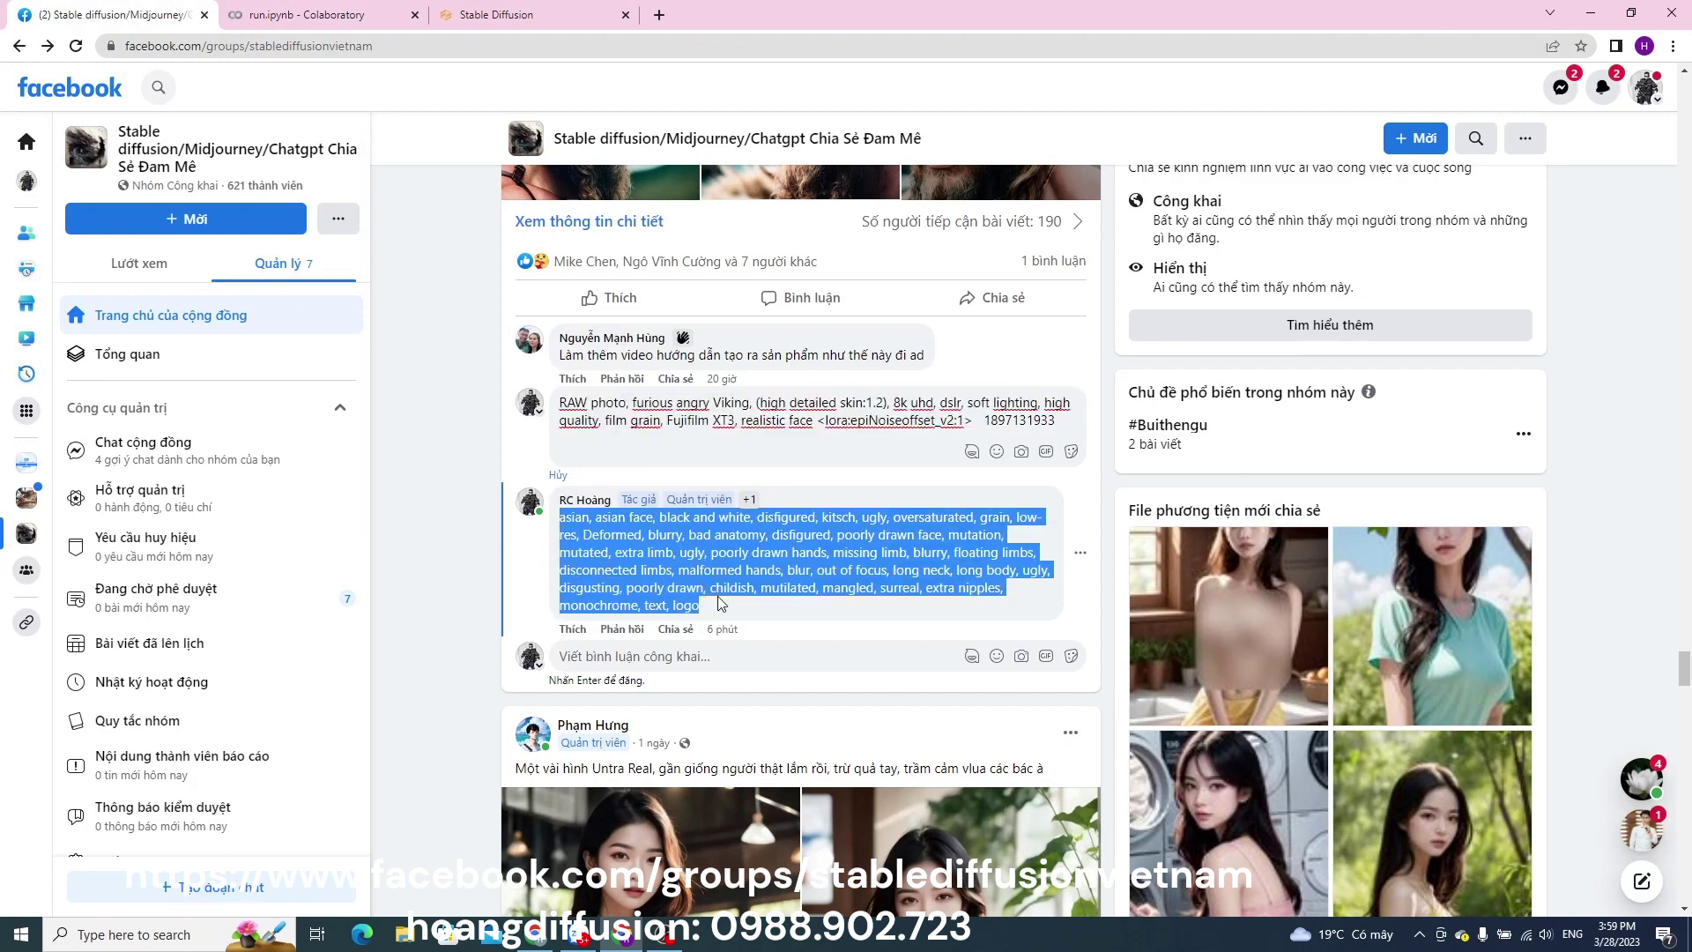
pyautogui.click(498, 15)
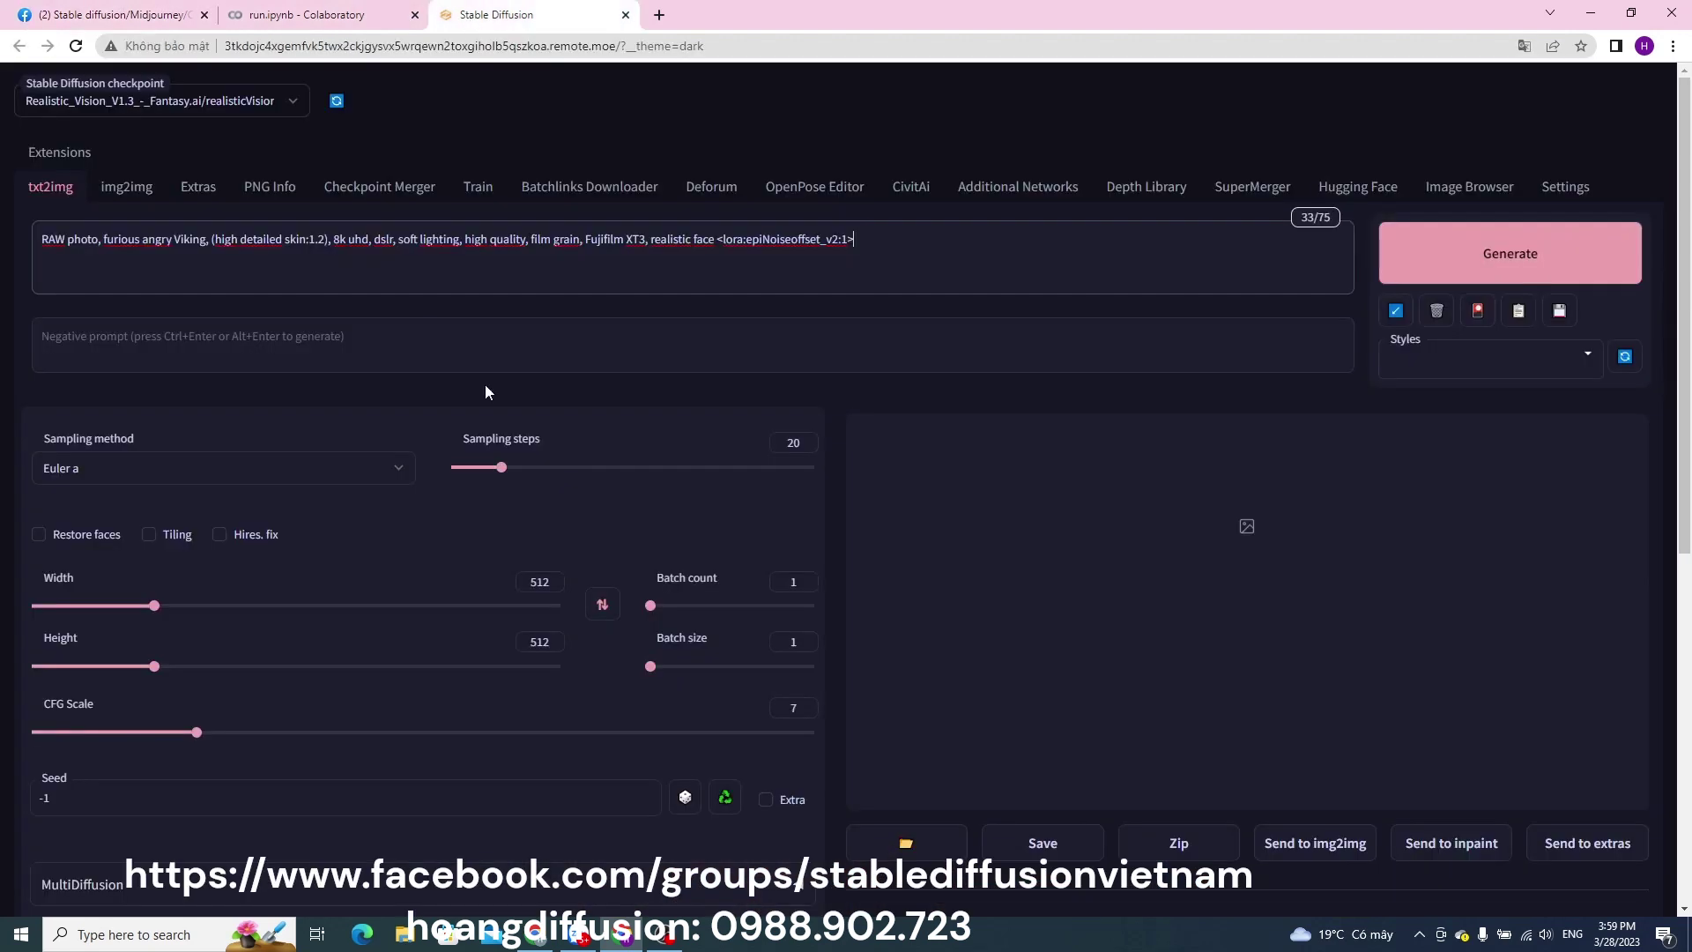
pyautogui.click(151, 333)
pyautogui.hotkey('ctrl', 'v')
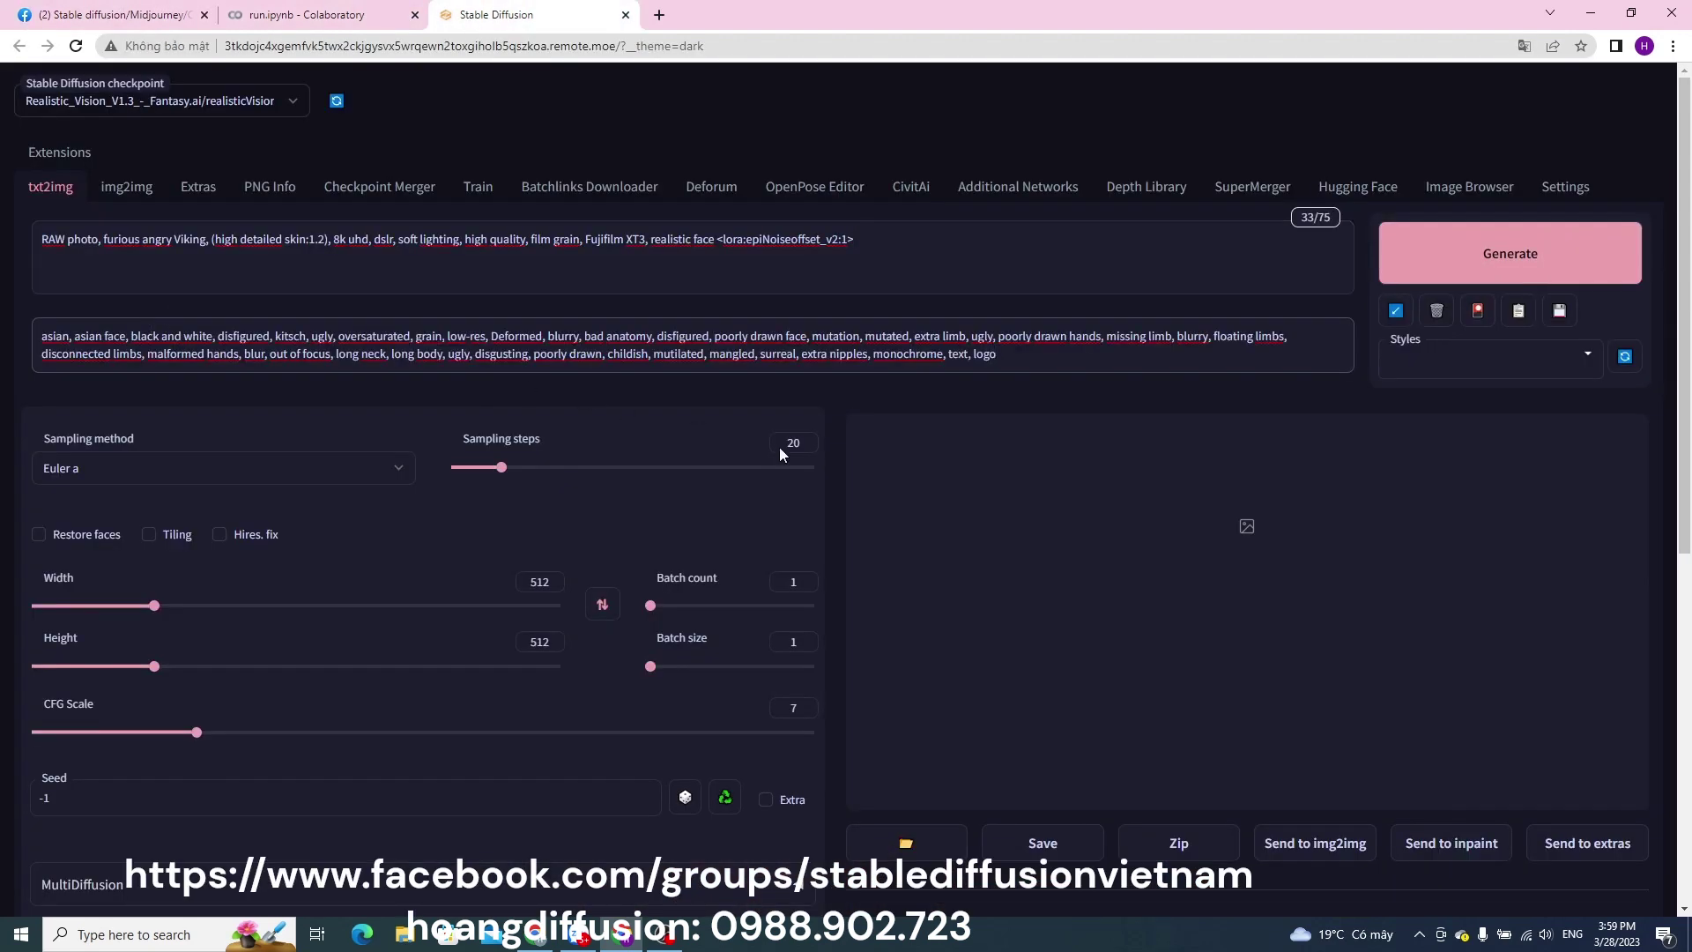
# - Examine the <lora:epiNoiseoffset_v2:1> tag at the end of the prompt by highlighting it
pyautogui.click(691, 265)
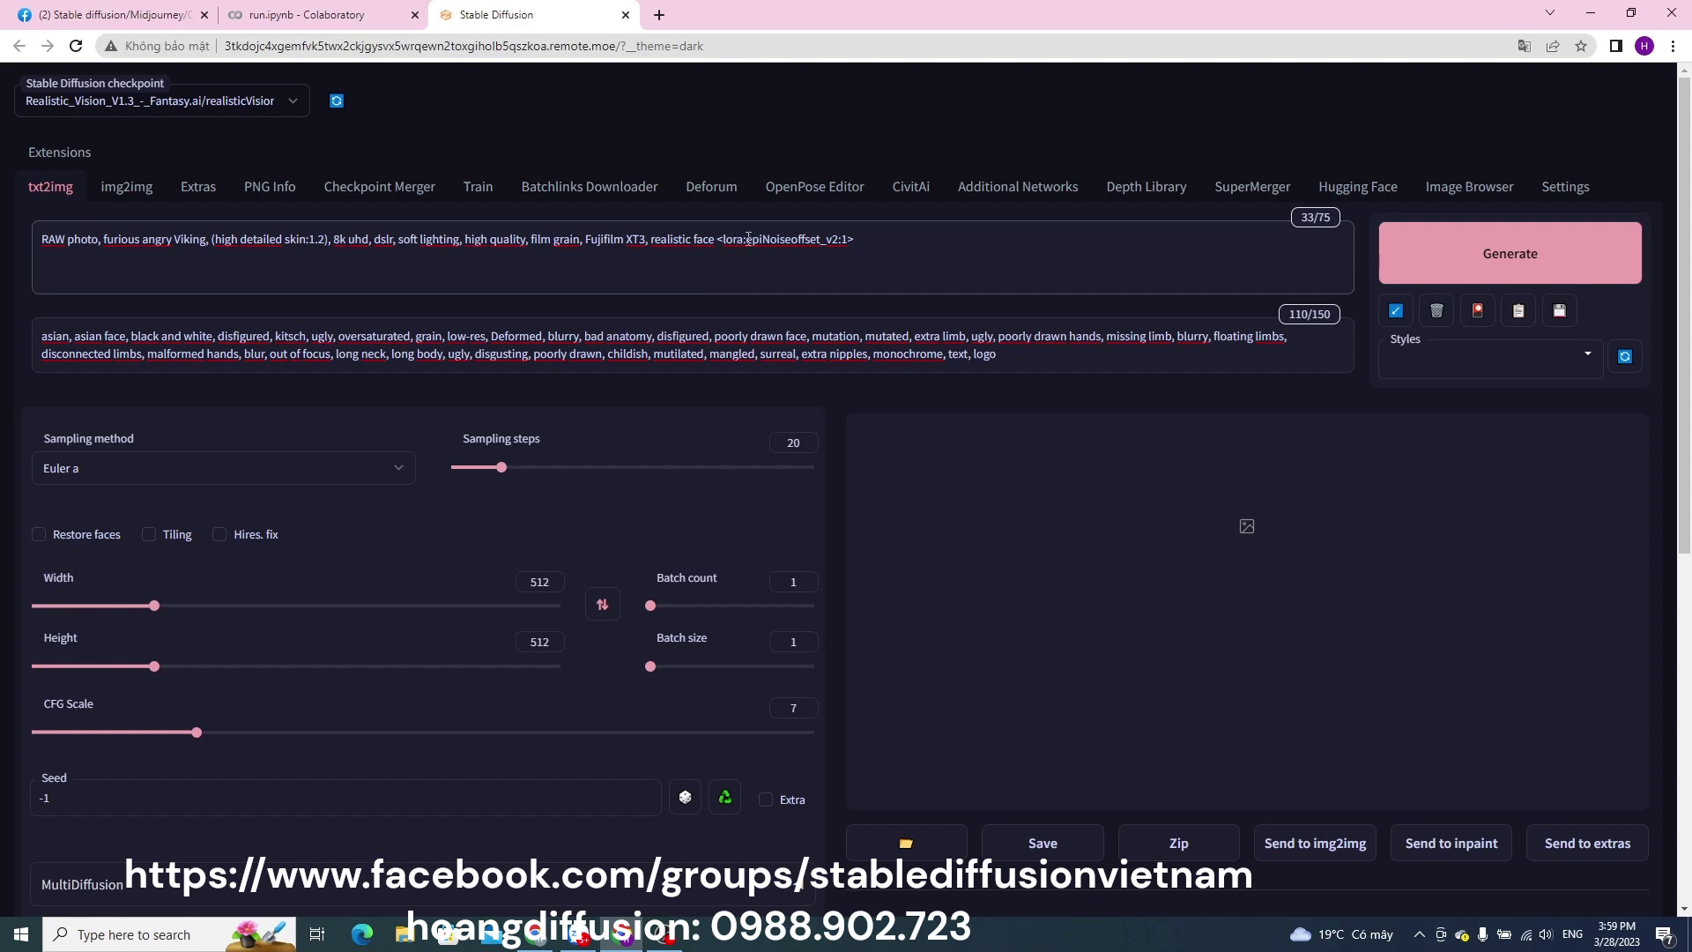
pyautogui.moveTo(747, 238); pyautogui.dragTo(833, 246)
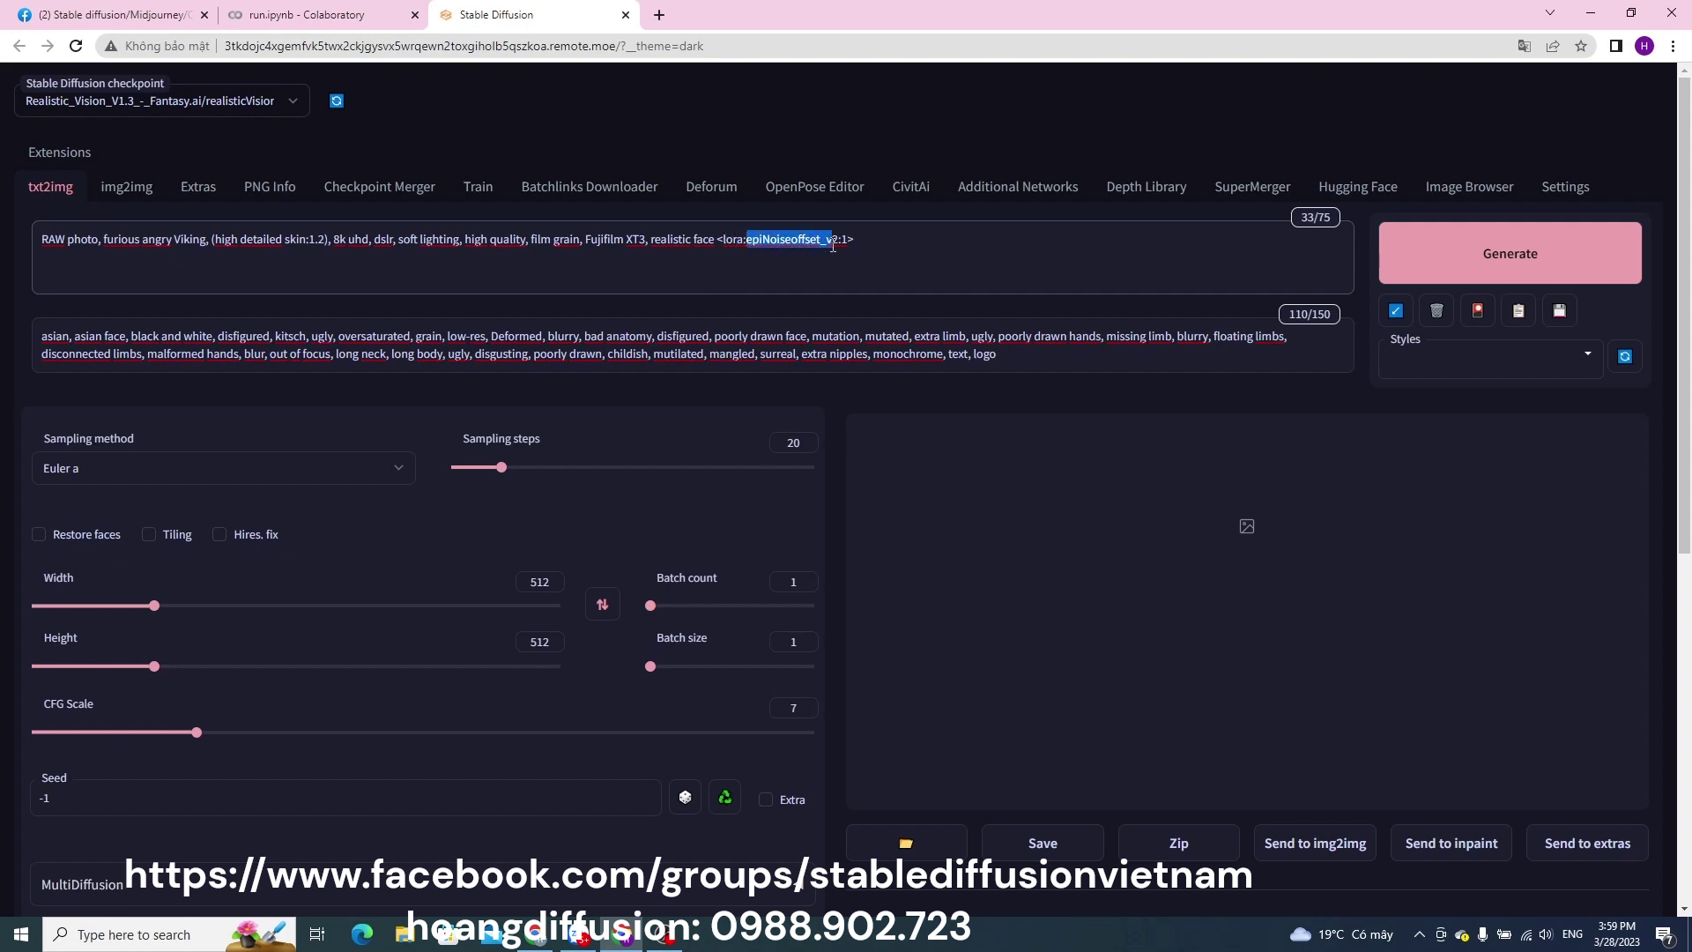
pyautogui.click(749, 244)
pyautogui.moveTo(753, 239); pyautogui.dragTo(845, 248)
pyautogui.click(736, 271)
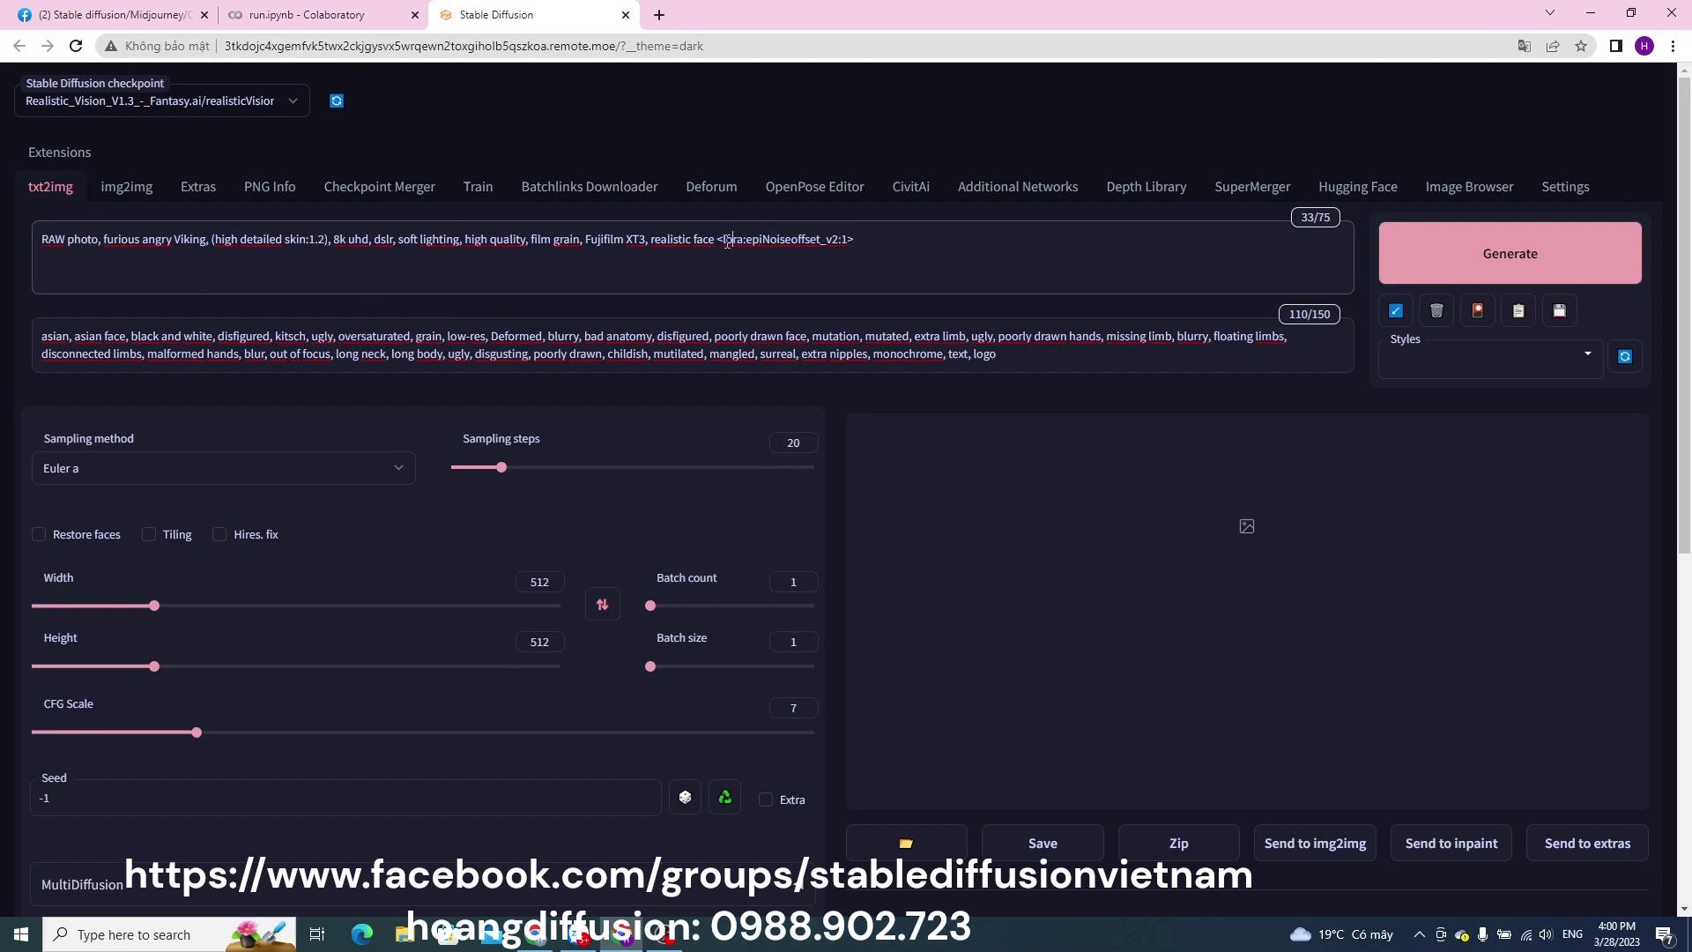
pyautogui.moveTo(722, 241); pyautogui.dragTo(869, 249)
pyautogui.click(869, 250)
pyautogui.click(302, 15)
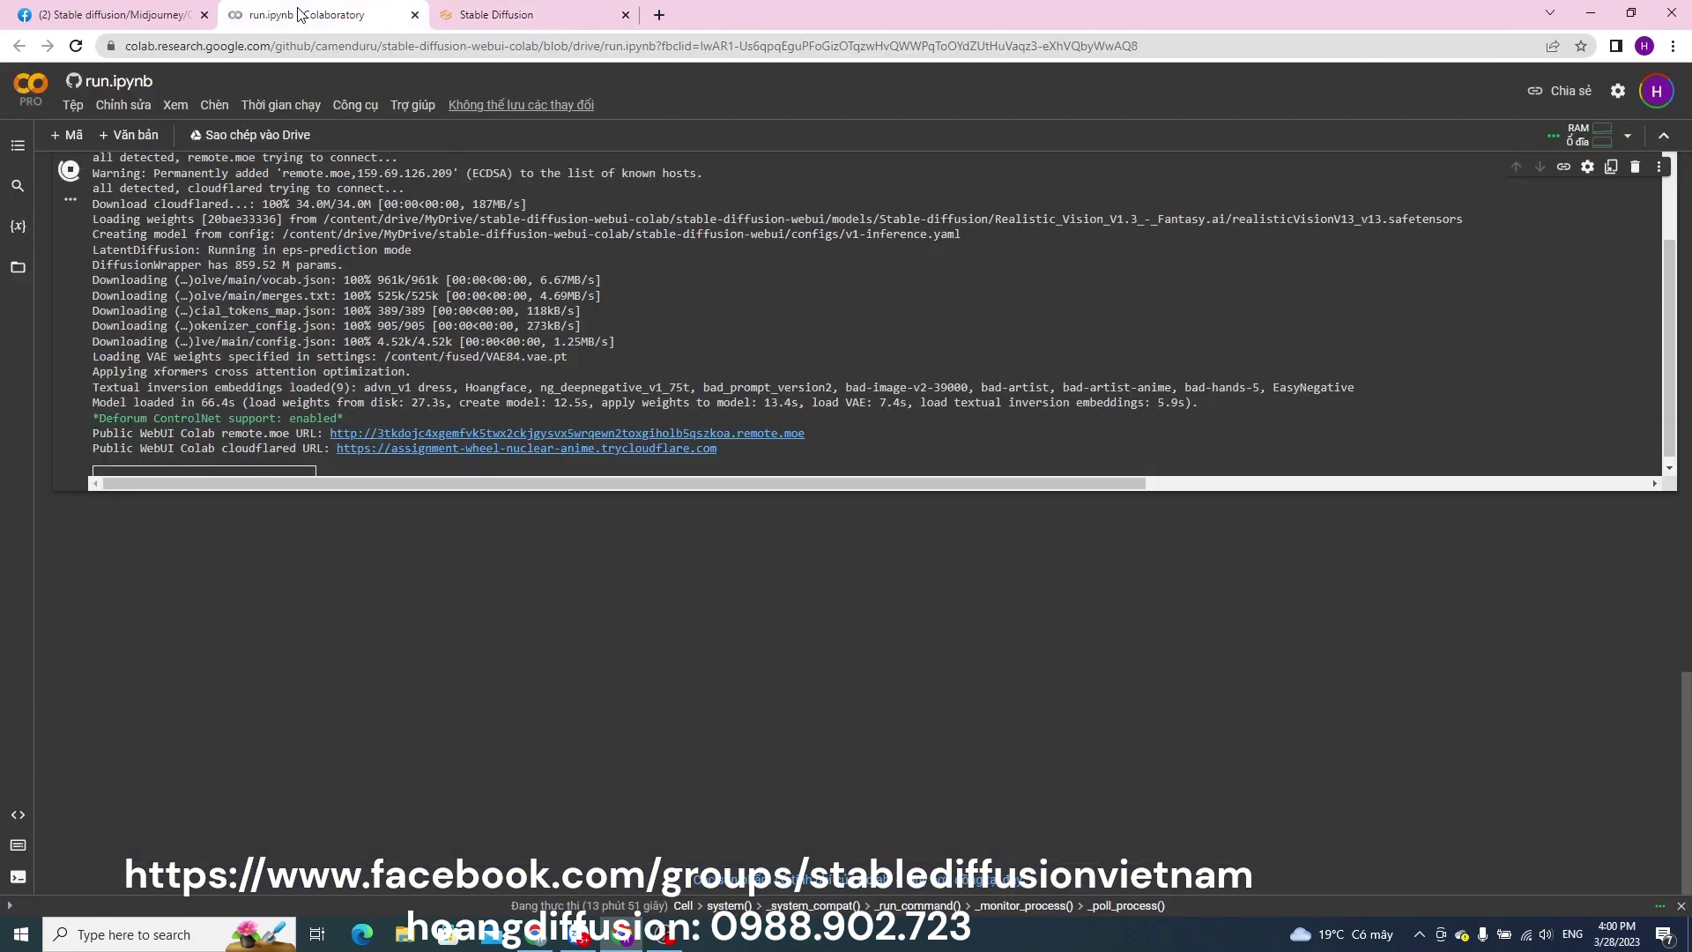
pyautogui.click(124, 15)
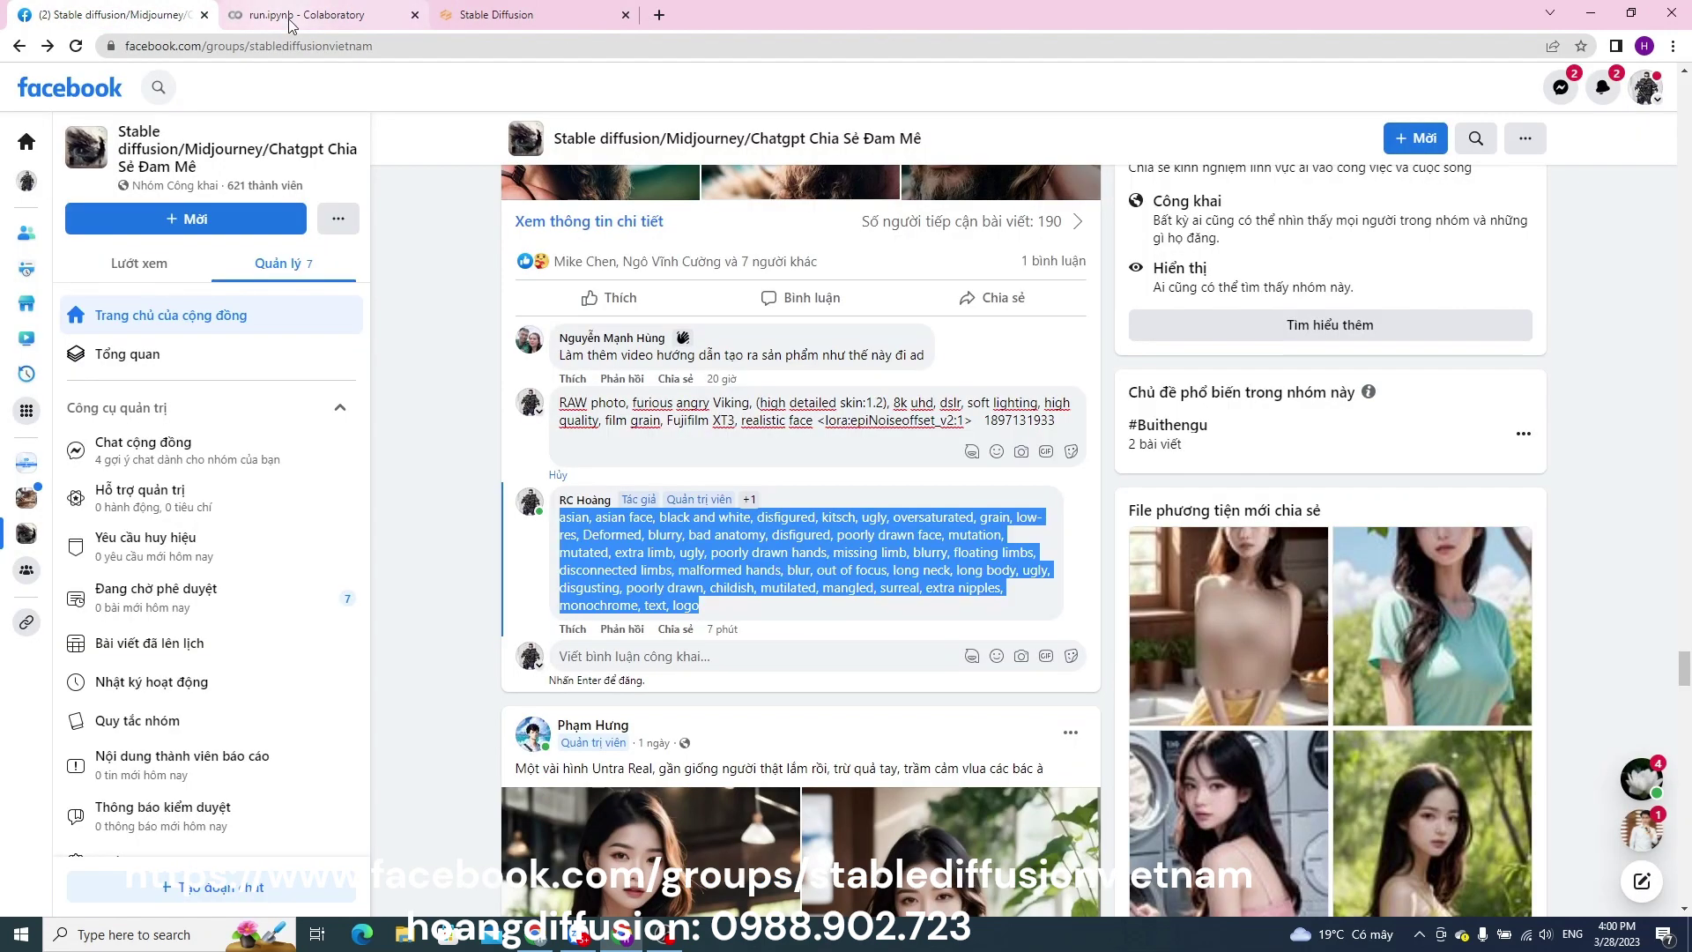
pyautogui.click(493, 15)
# - Set the sampling method to DPM++ SDE Karras
pyautogui.click(157, 480)
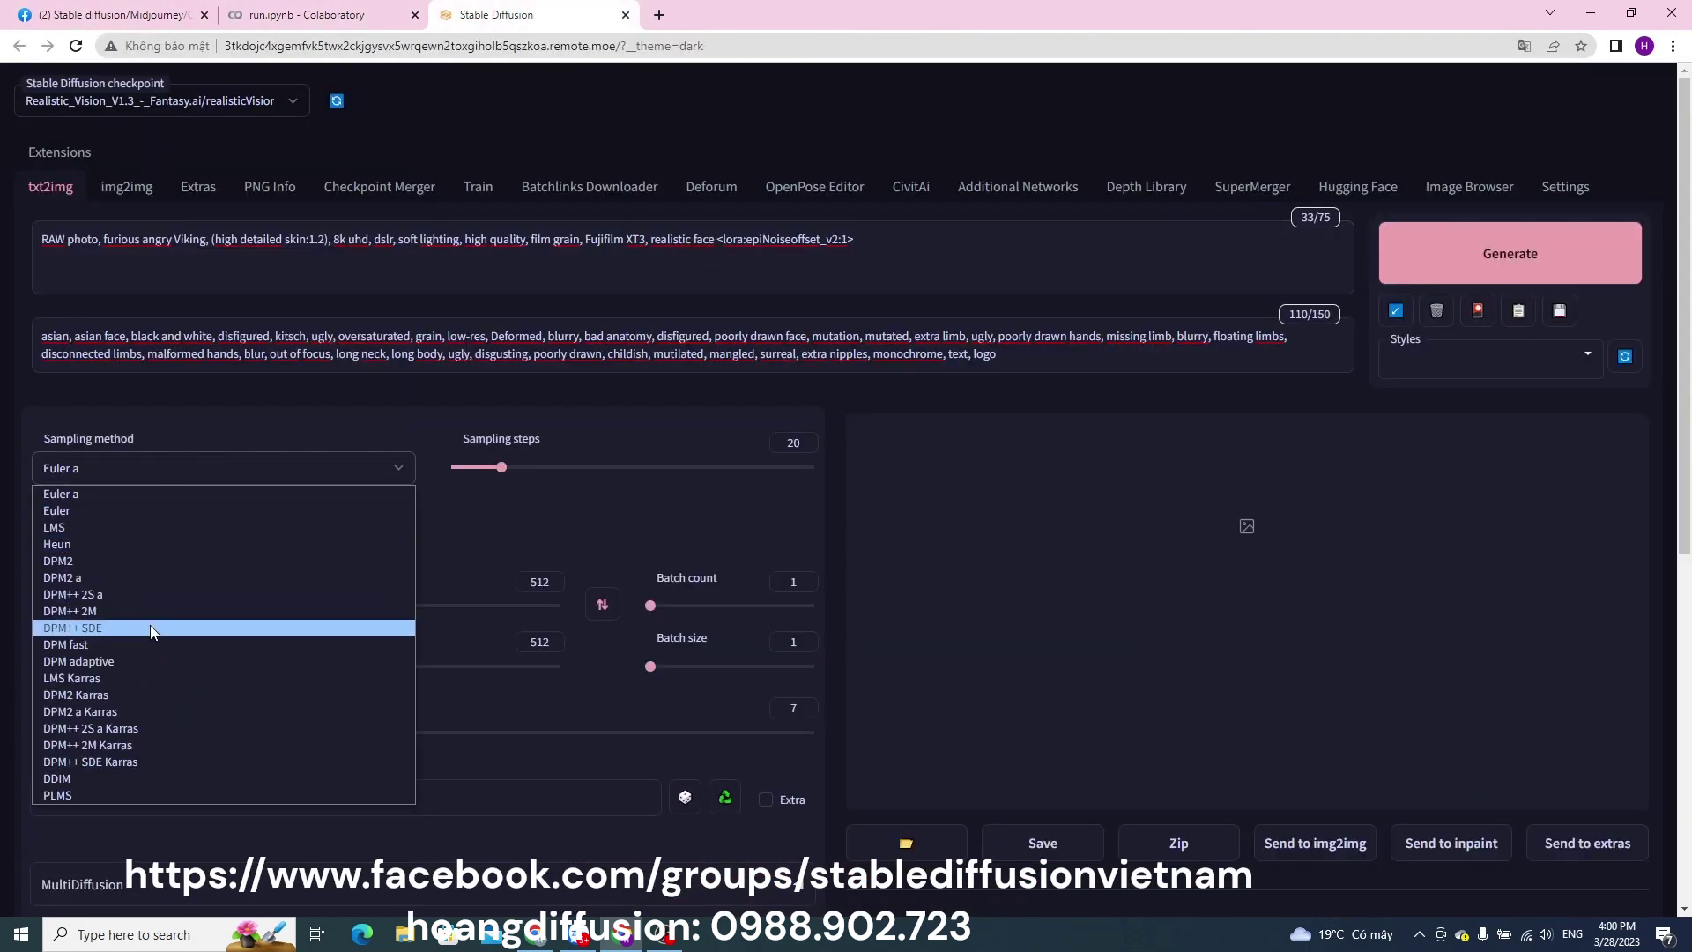
pyautogui.click(141, 743)
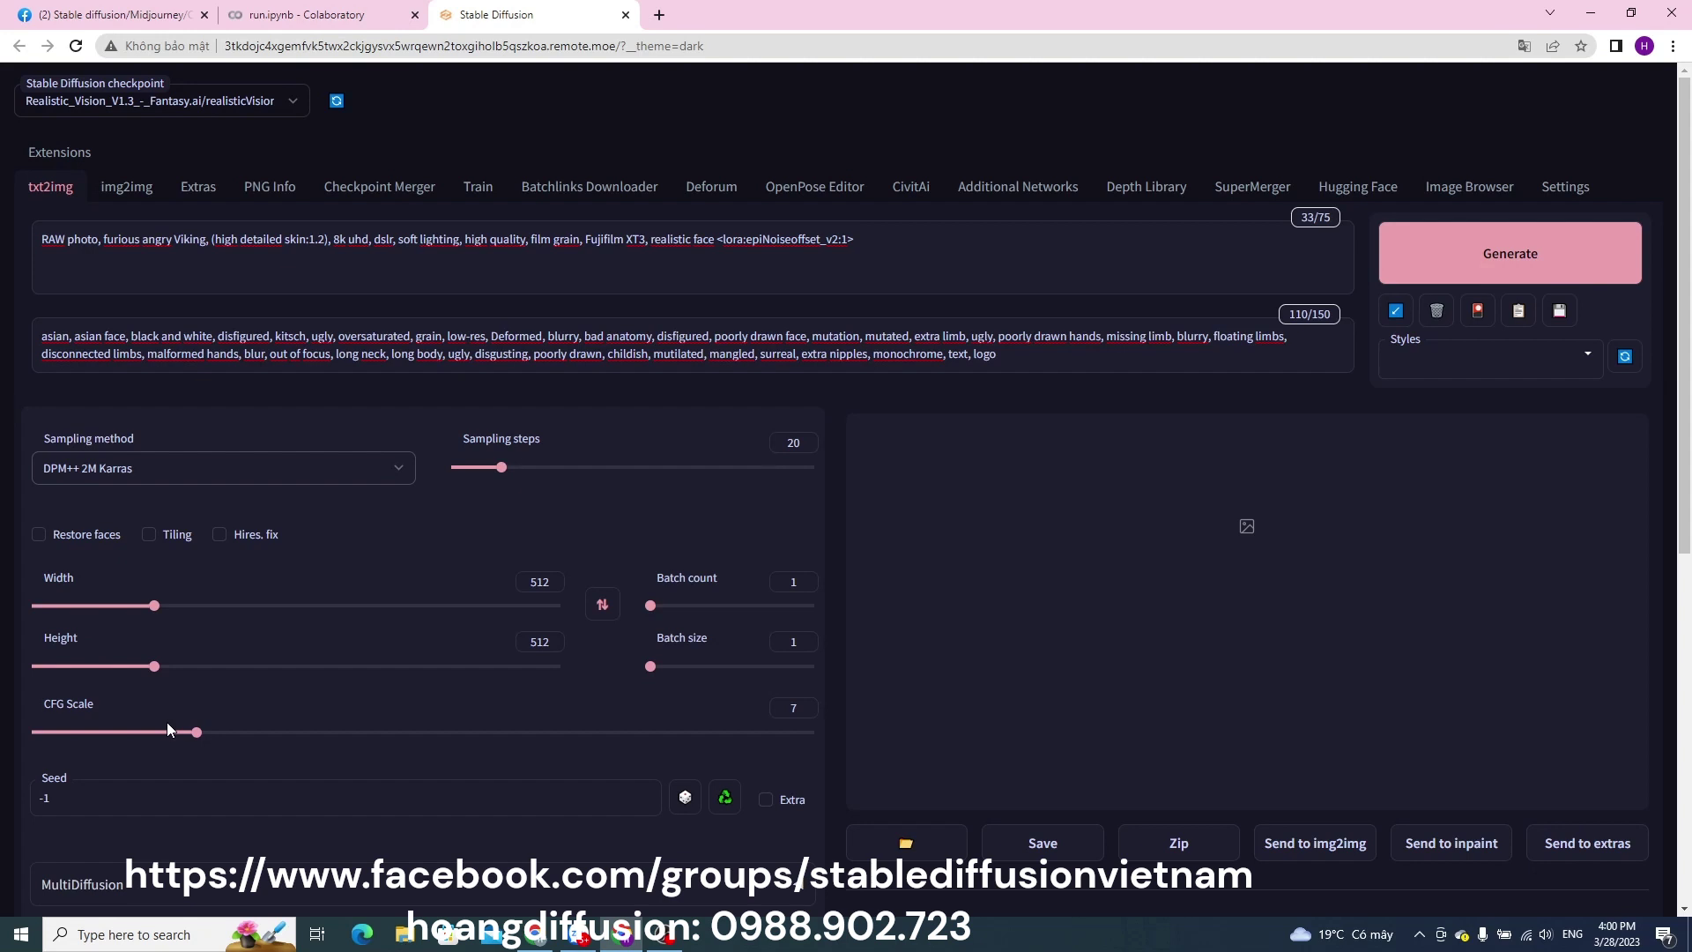
pyautogui.click(225, 472)
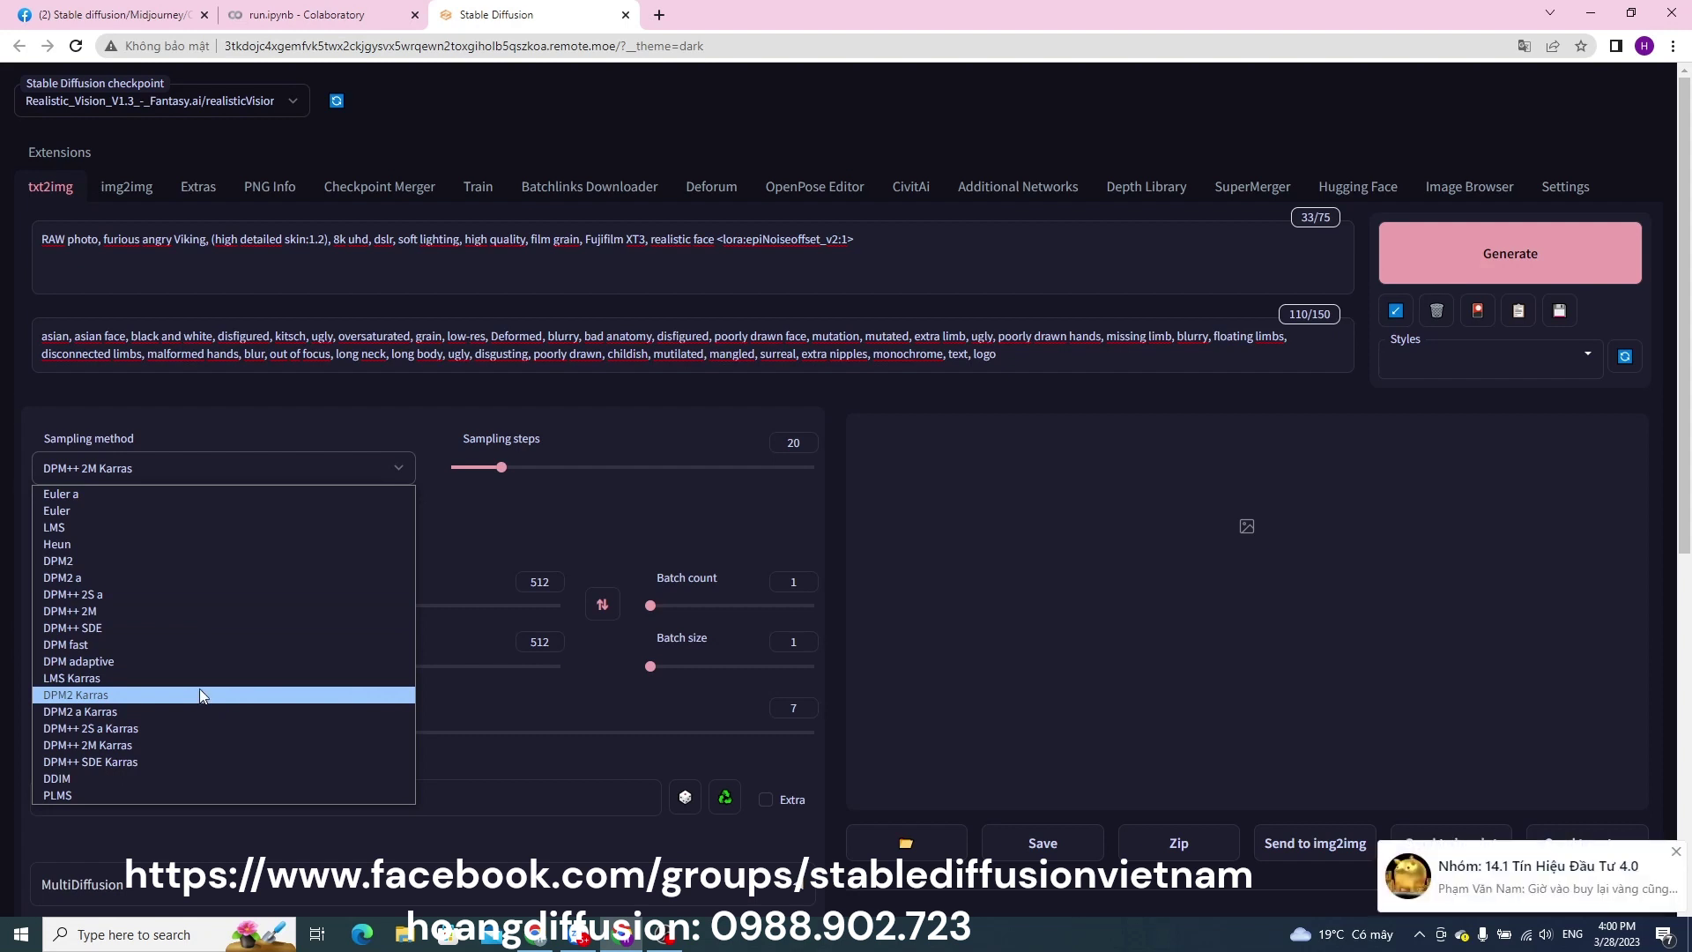
pyautogui.click(173, 761)
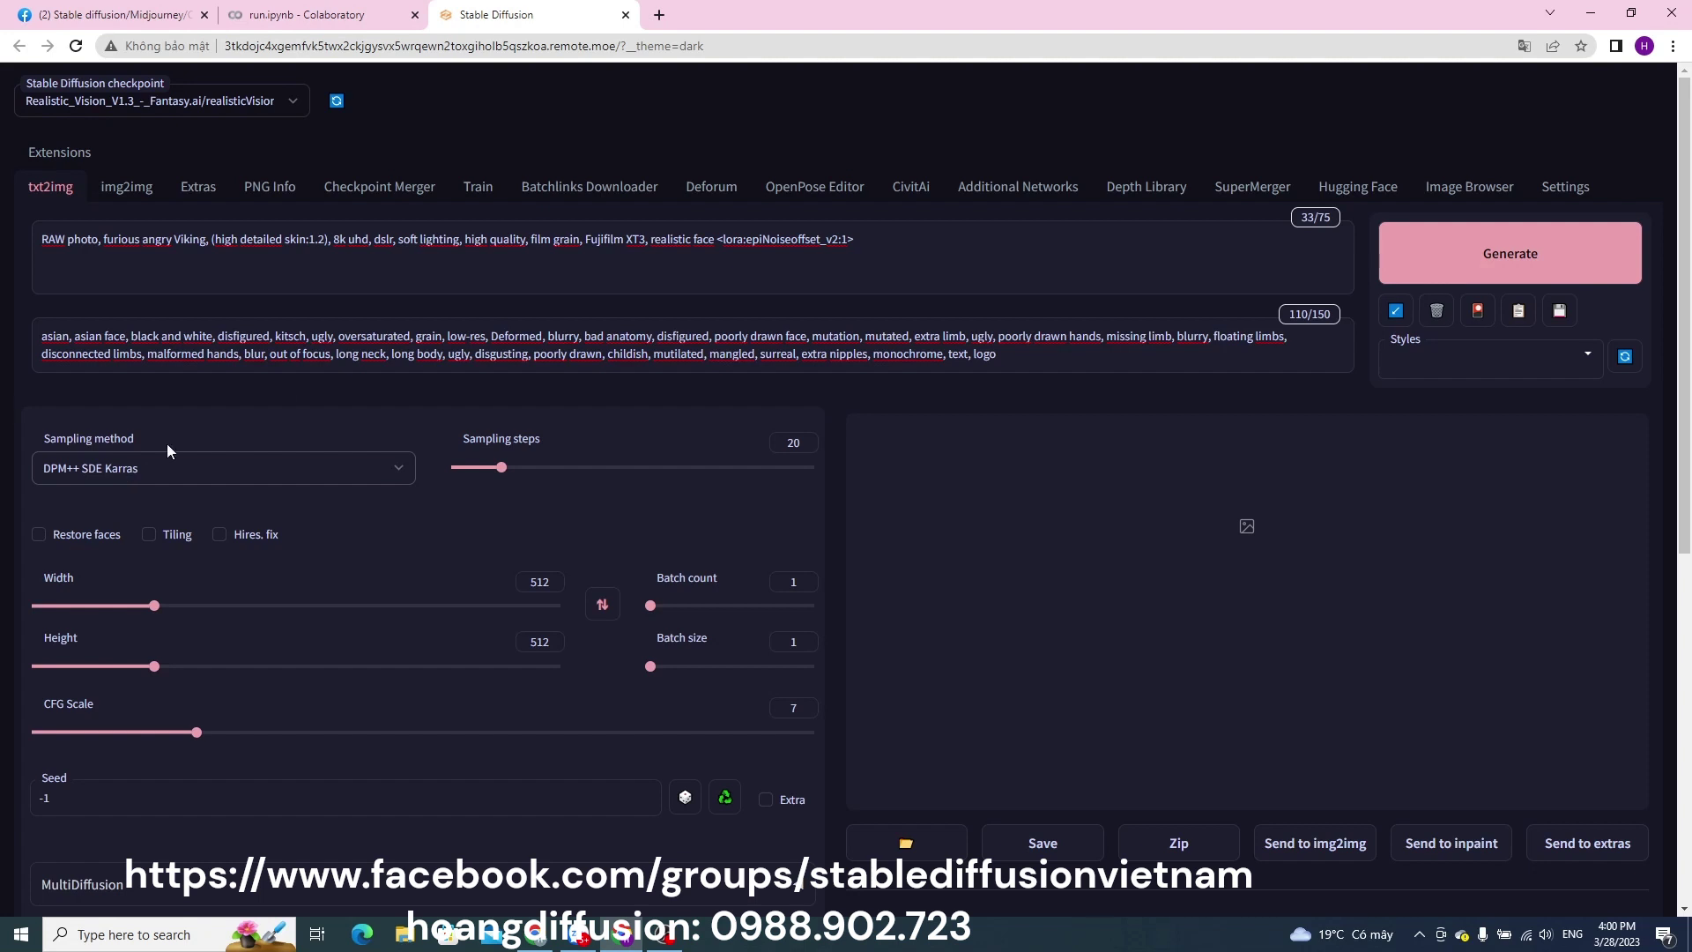
# - Set the sampling steps to 30 and the image height to 768
pyautogui.doubleClick(787, 442)
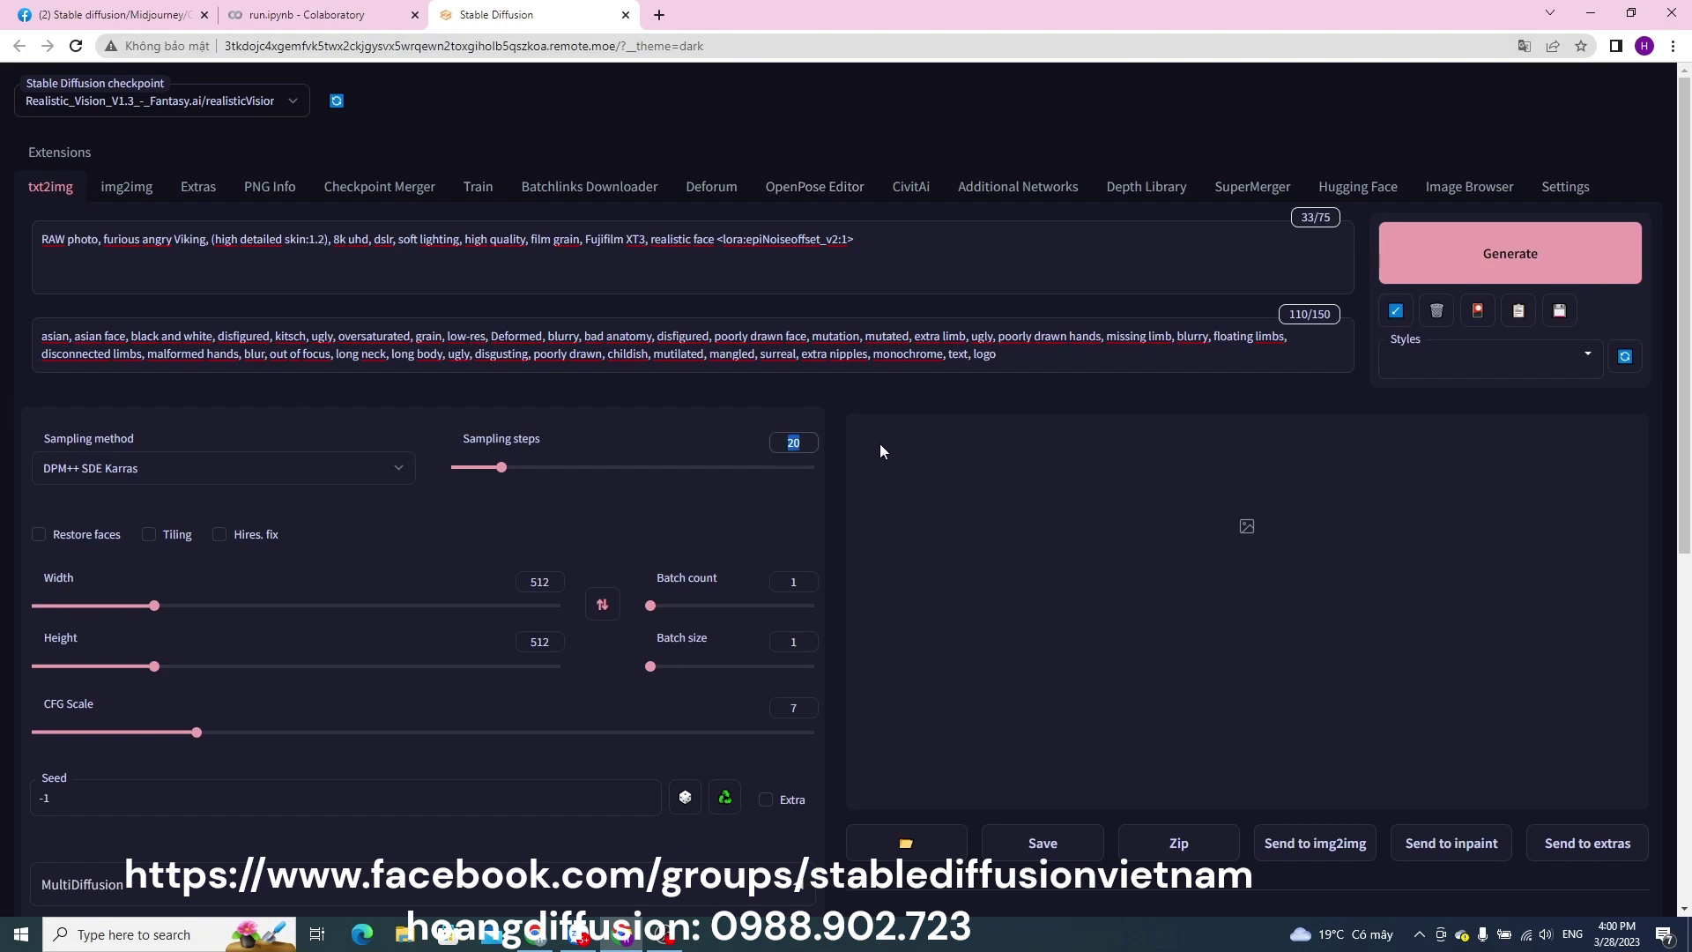
pyautogui.write('30')
pyautogui.doubleClick(540, 642)
pyautogui.write('768')
# - Generate a Viking portrait with the current settings and open the finished image in the preview
pyautogui.scroll(-7, 620, 526)
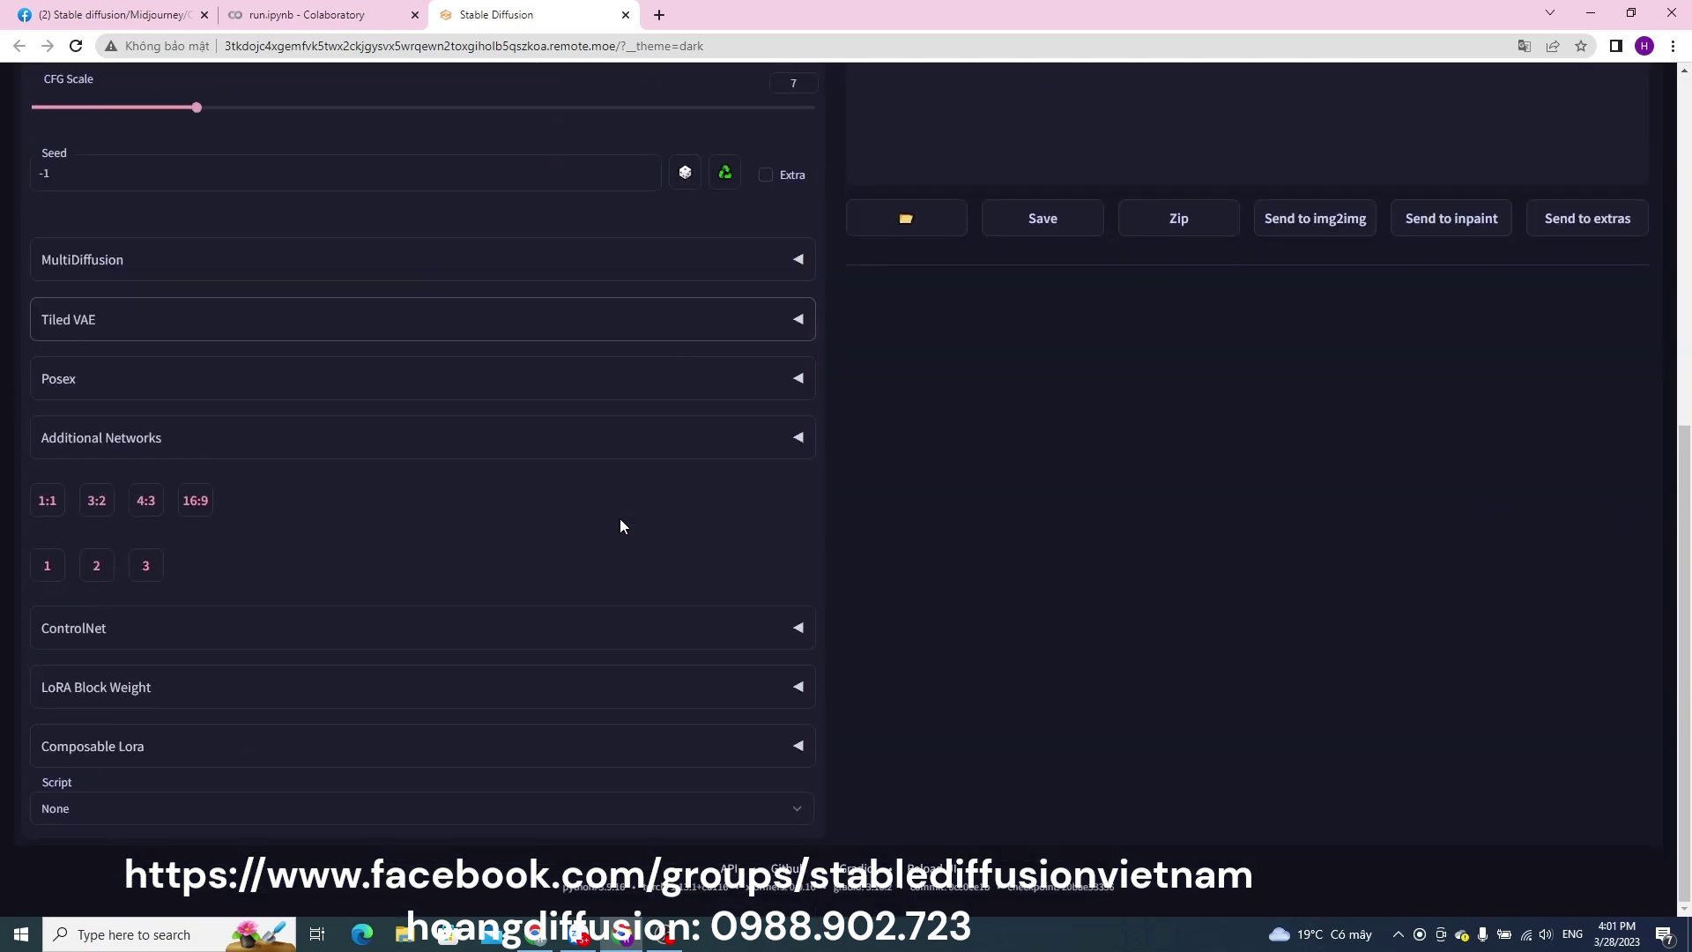
pyautogui.scroll(5, 621, 526)
pyautogui.scroll(2, 621, 527)
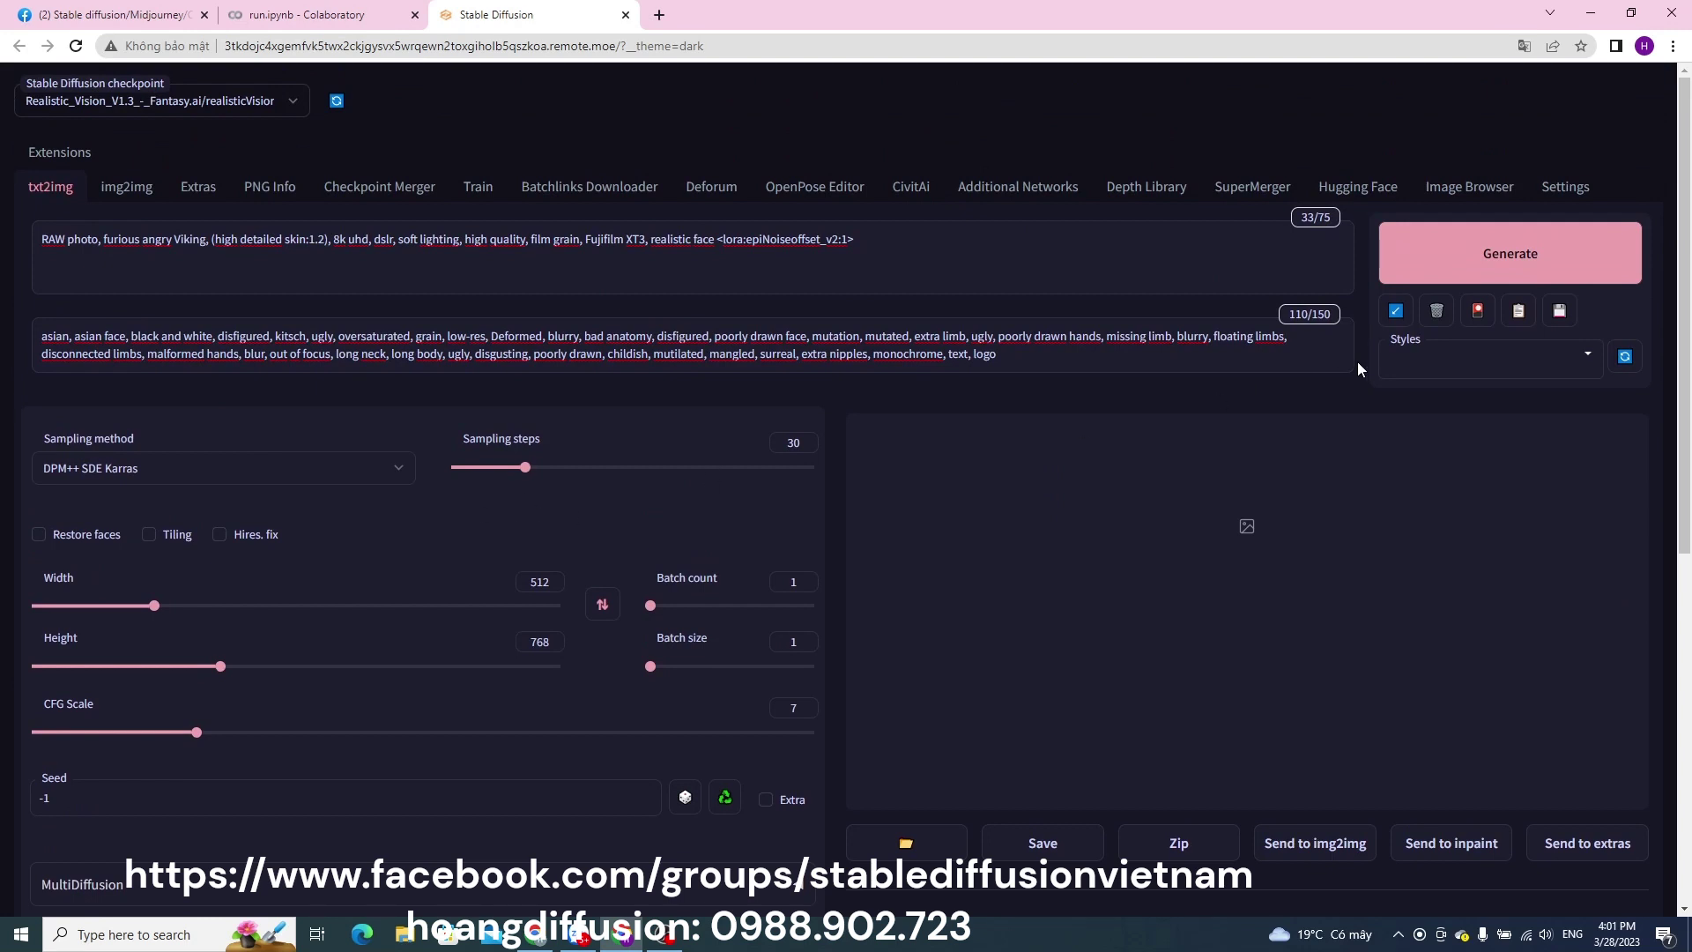
pyautogui.click(1487, 266)
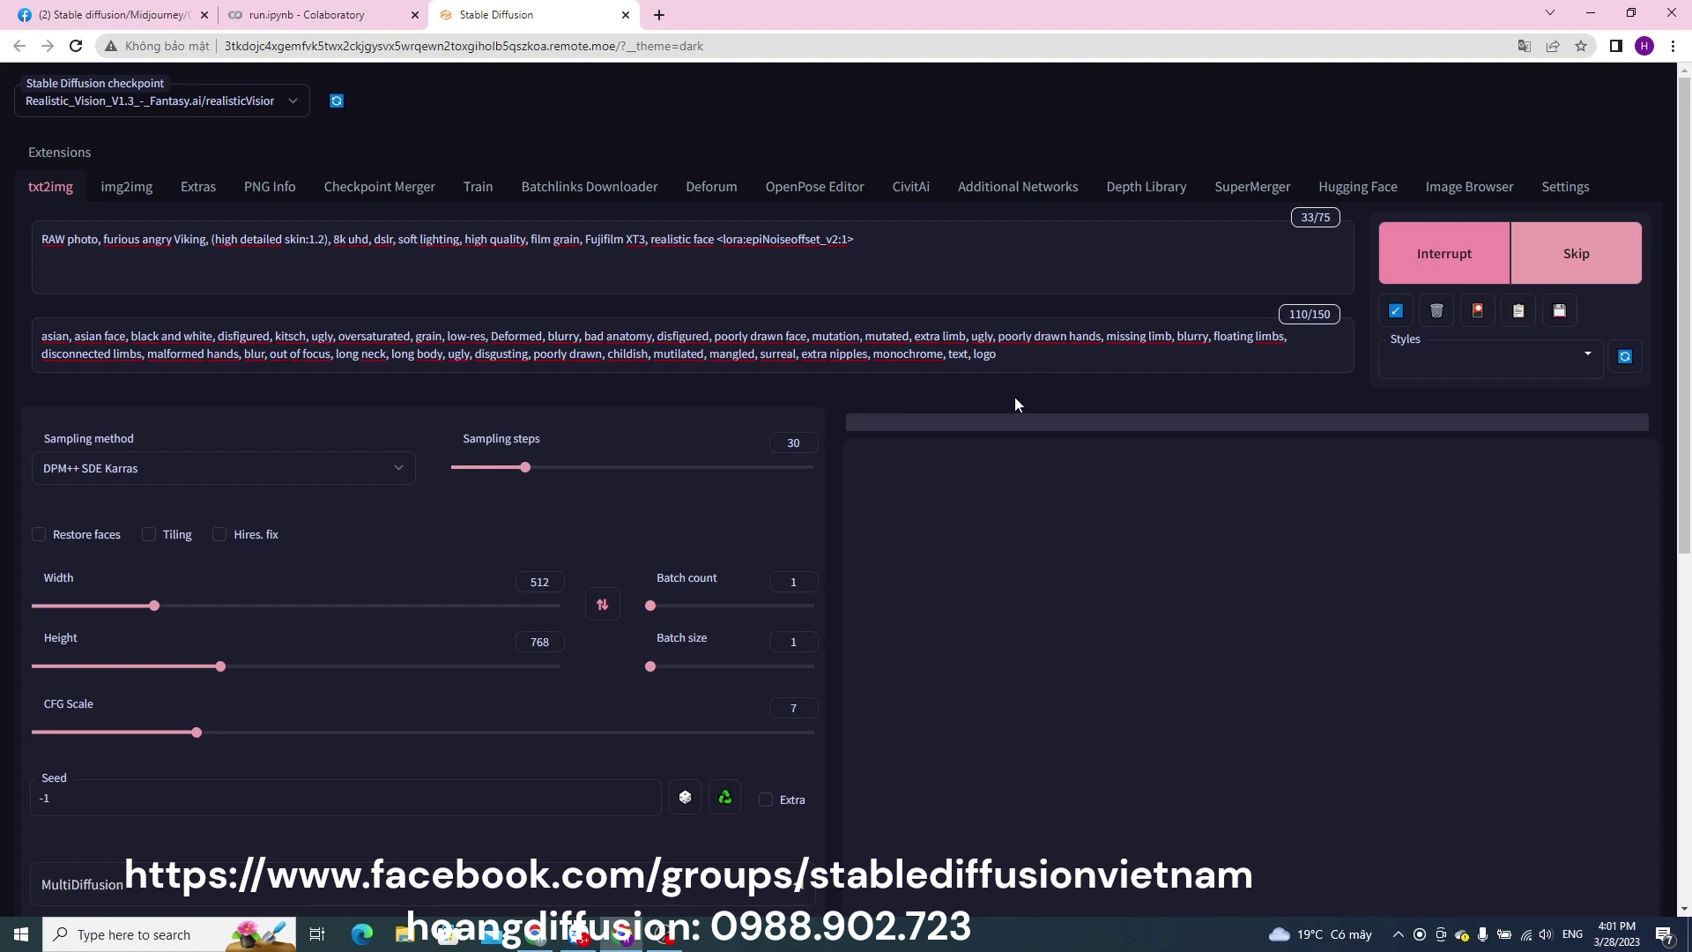
pyautogui.scroll(-2, 993, 458)
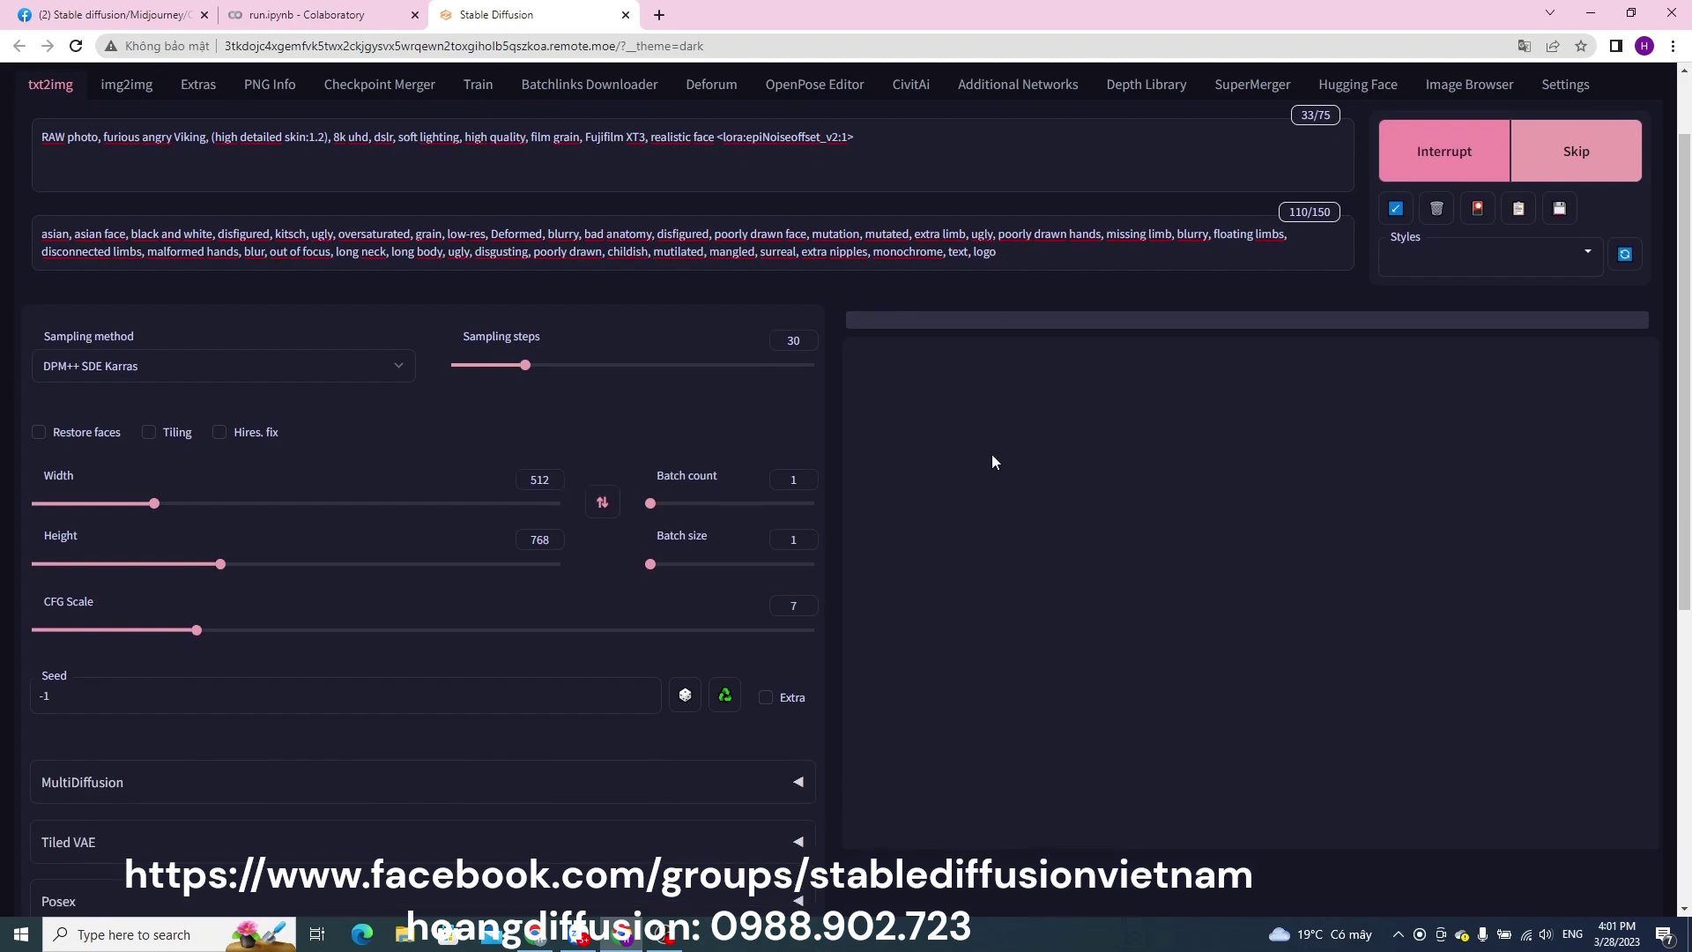
pyautogui.scroll(2, 992, 458)
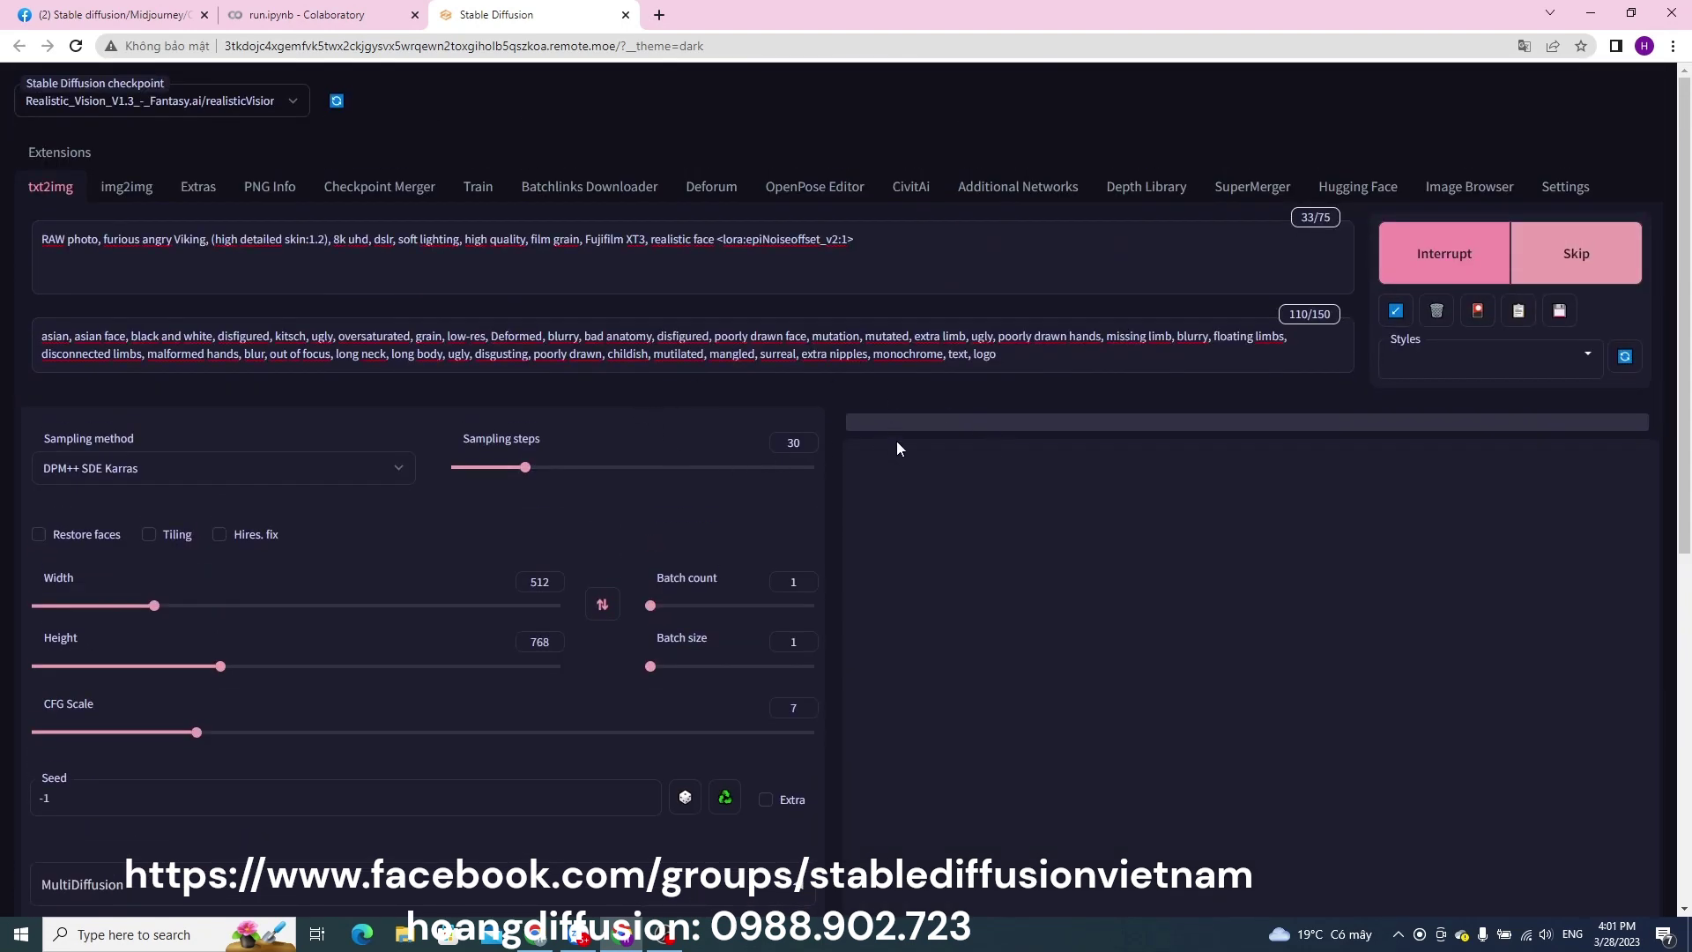
pyautogui.scroll(-3, 956, 480)
pyautogui.scroll(3, 988, 544)
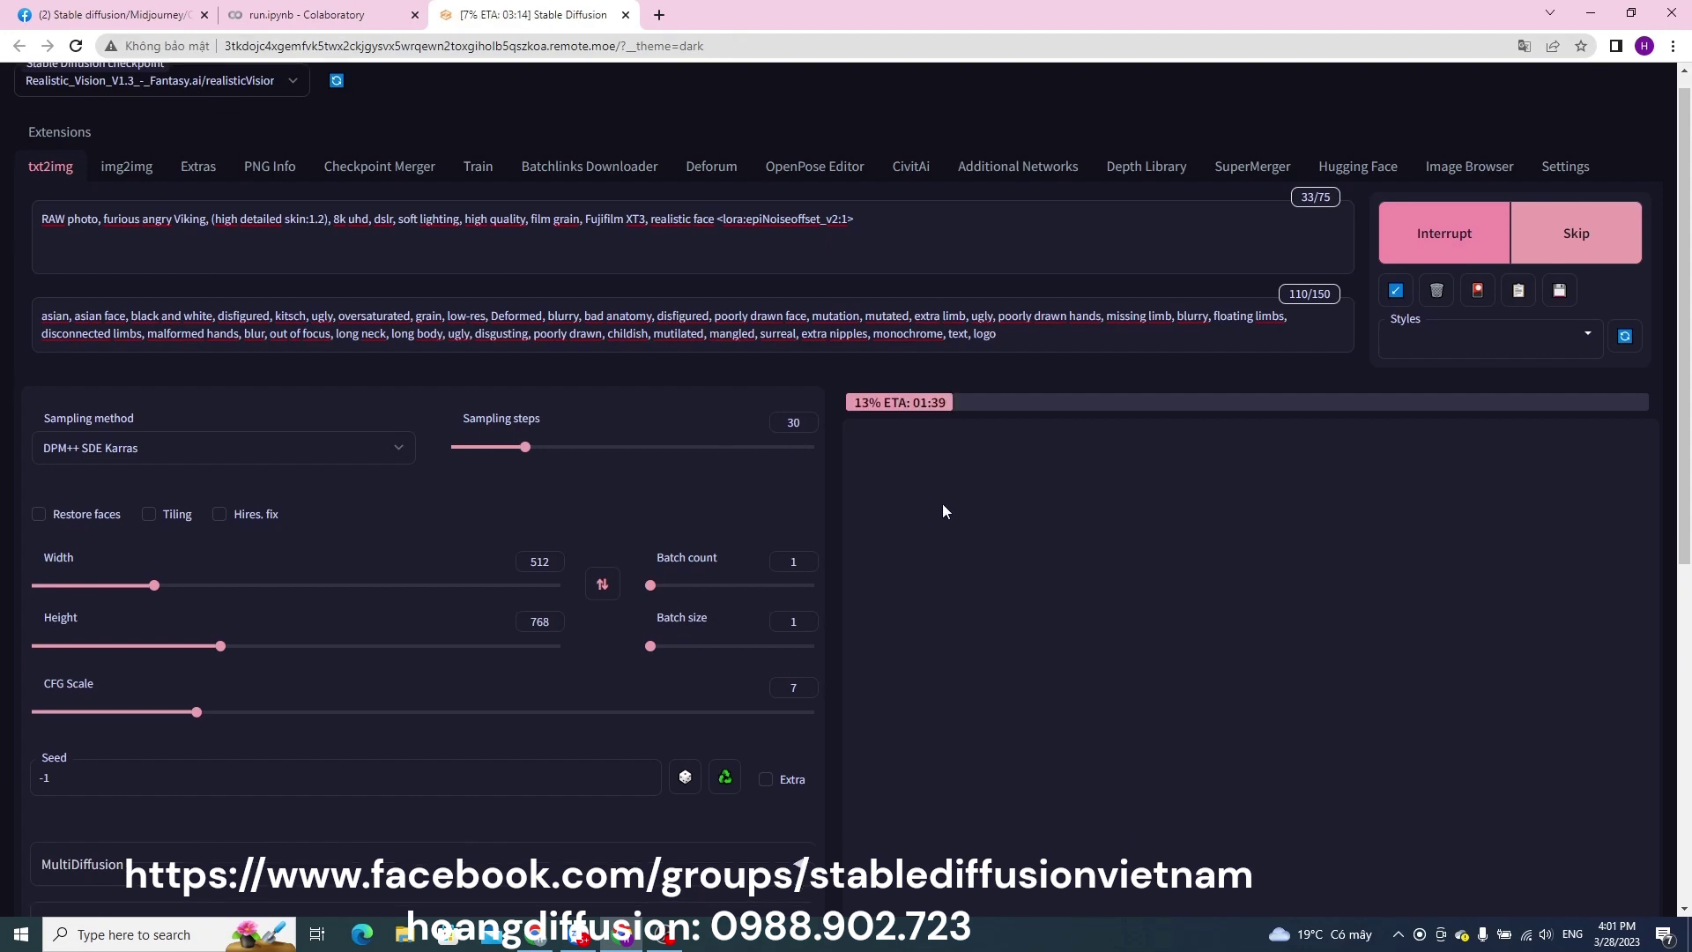
pyautogui.scroll(-2, 945, 504)
pyautogui.scroll(1, 945, 504)
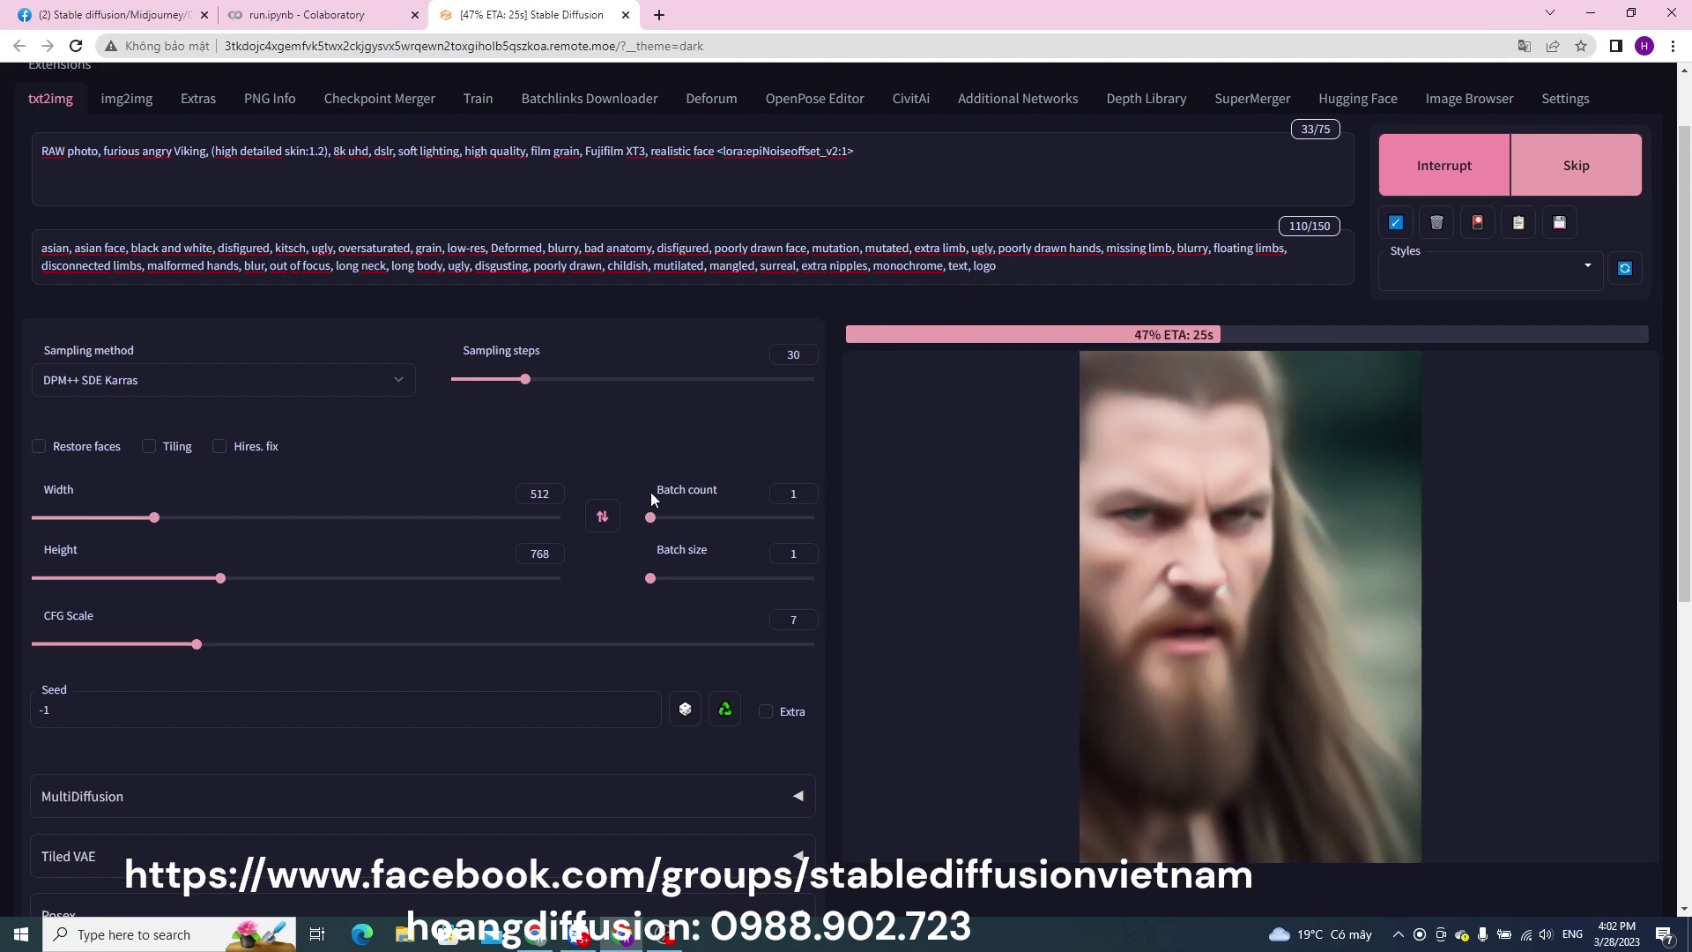
pyautogui.scroll(-2, 1158, 526)
pyautogui.scroll(1, 1197, 521)
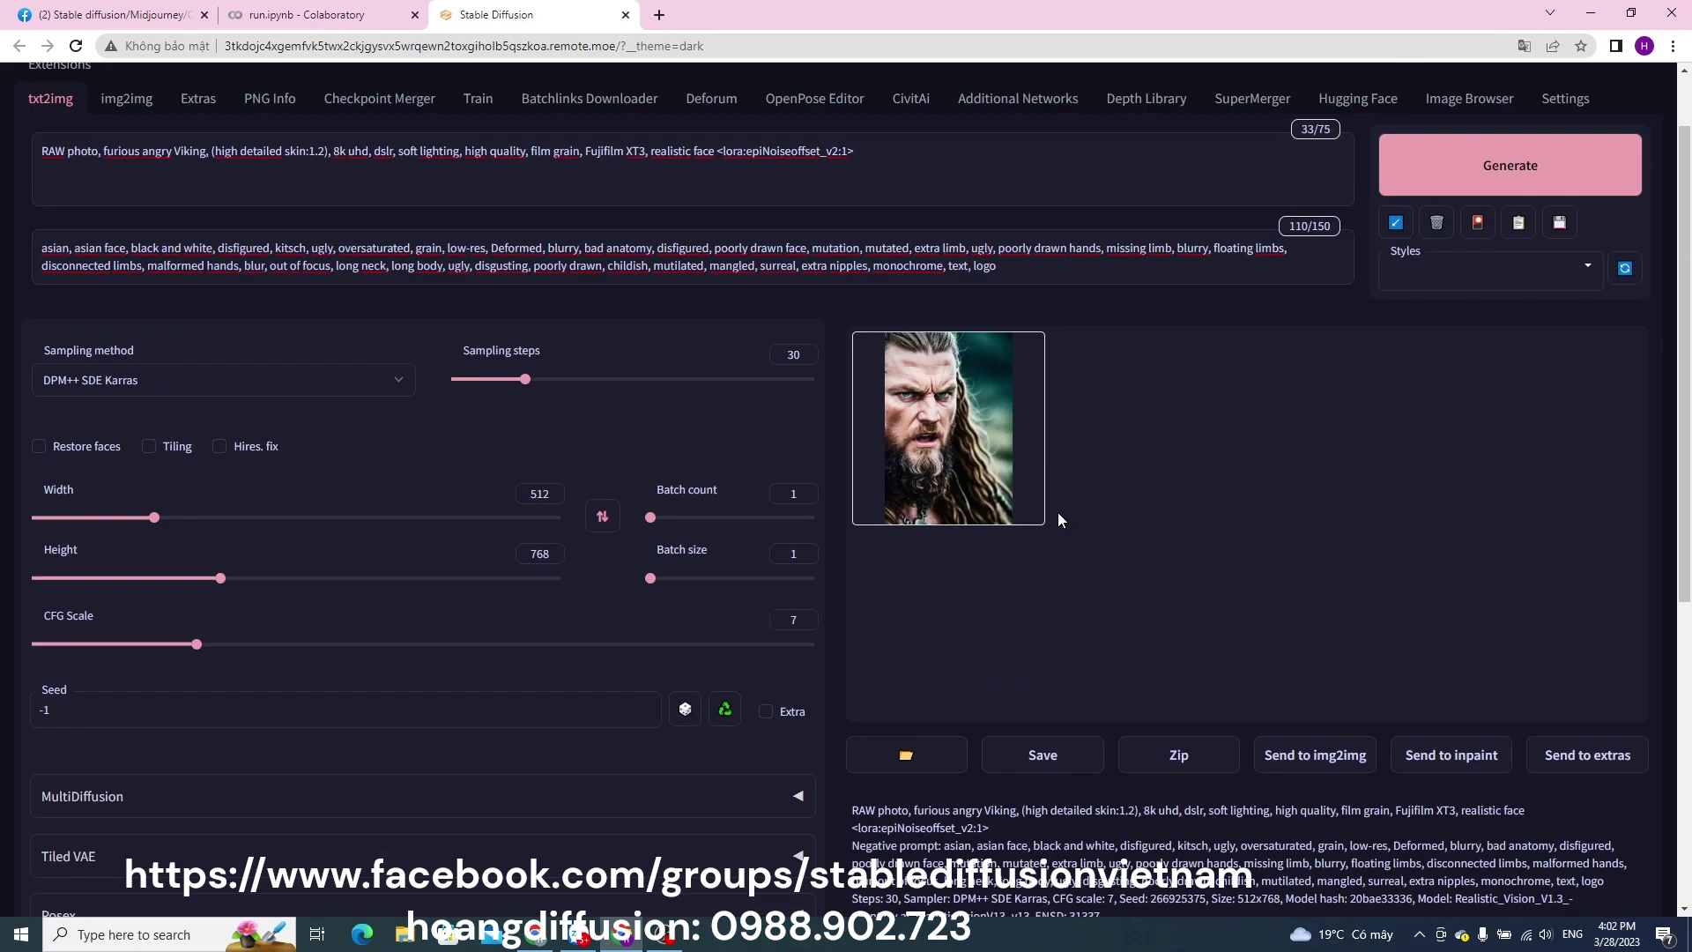
pyautogui.click(950, 480)
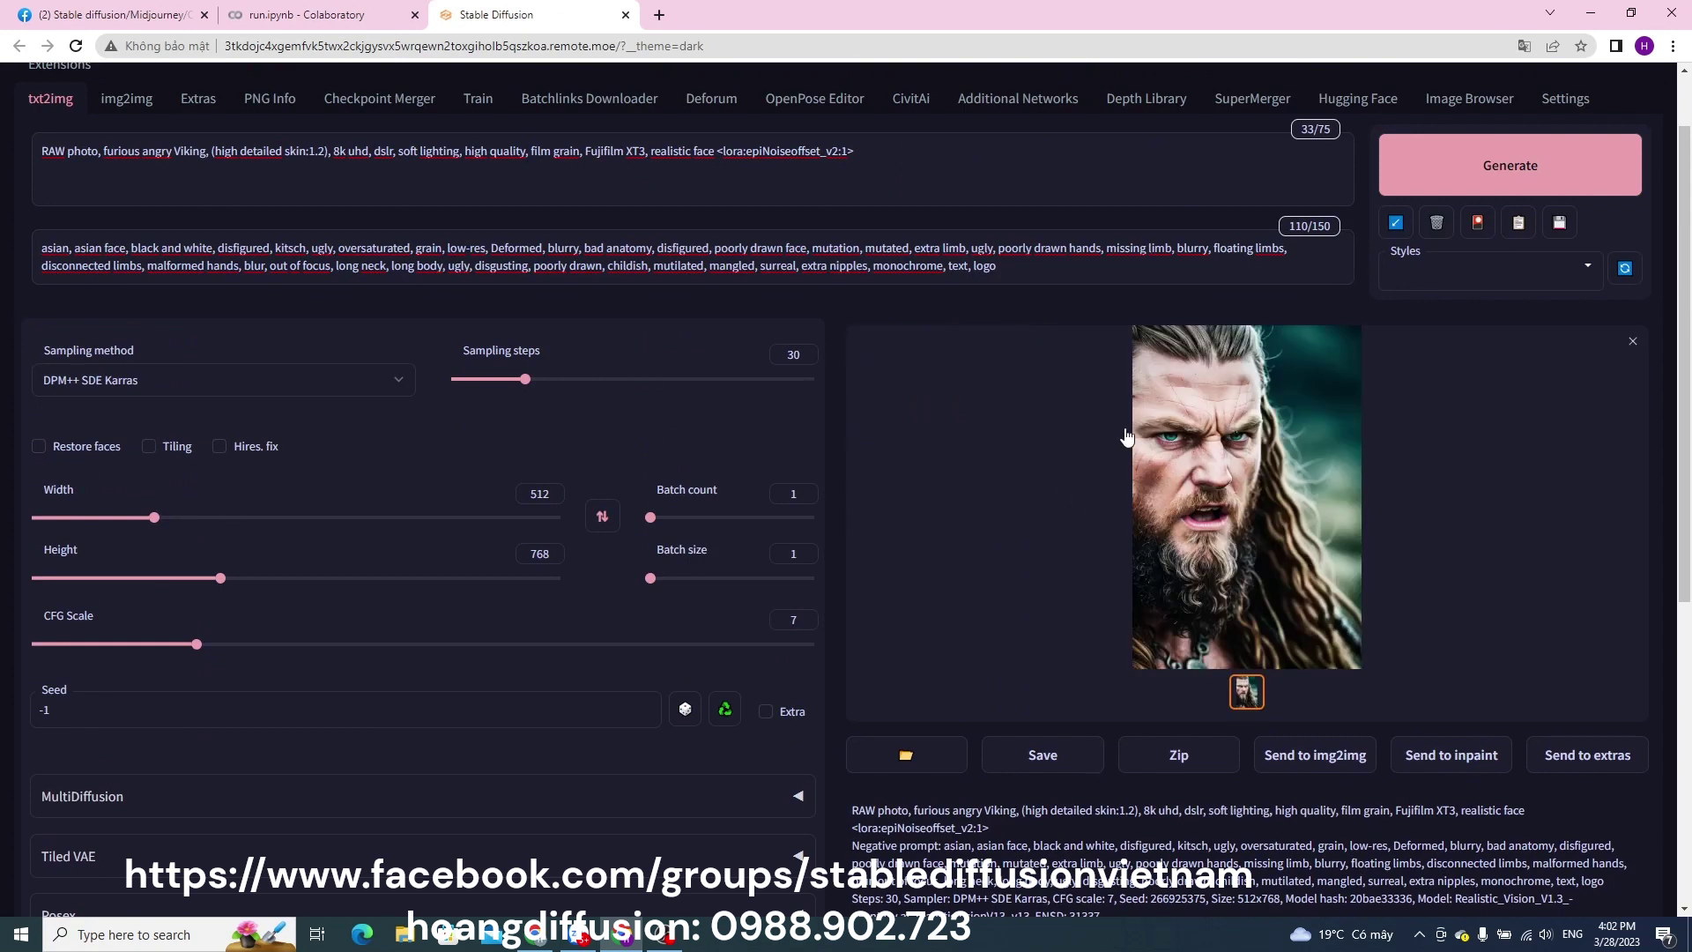
# - Generate another Viking portrait with the same settings and inspect it in the enlarged view
pyautogui.click(1453, 180)
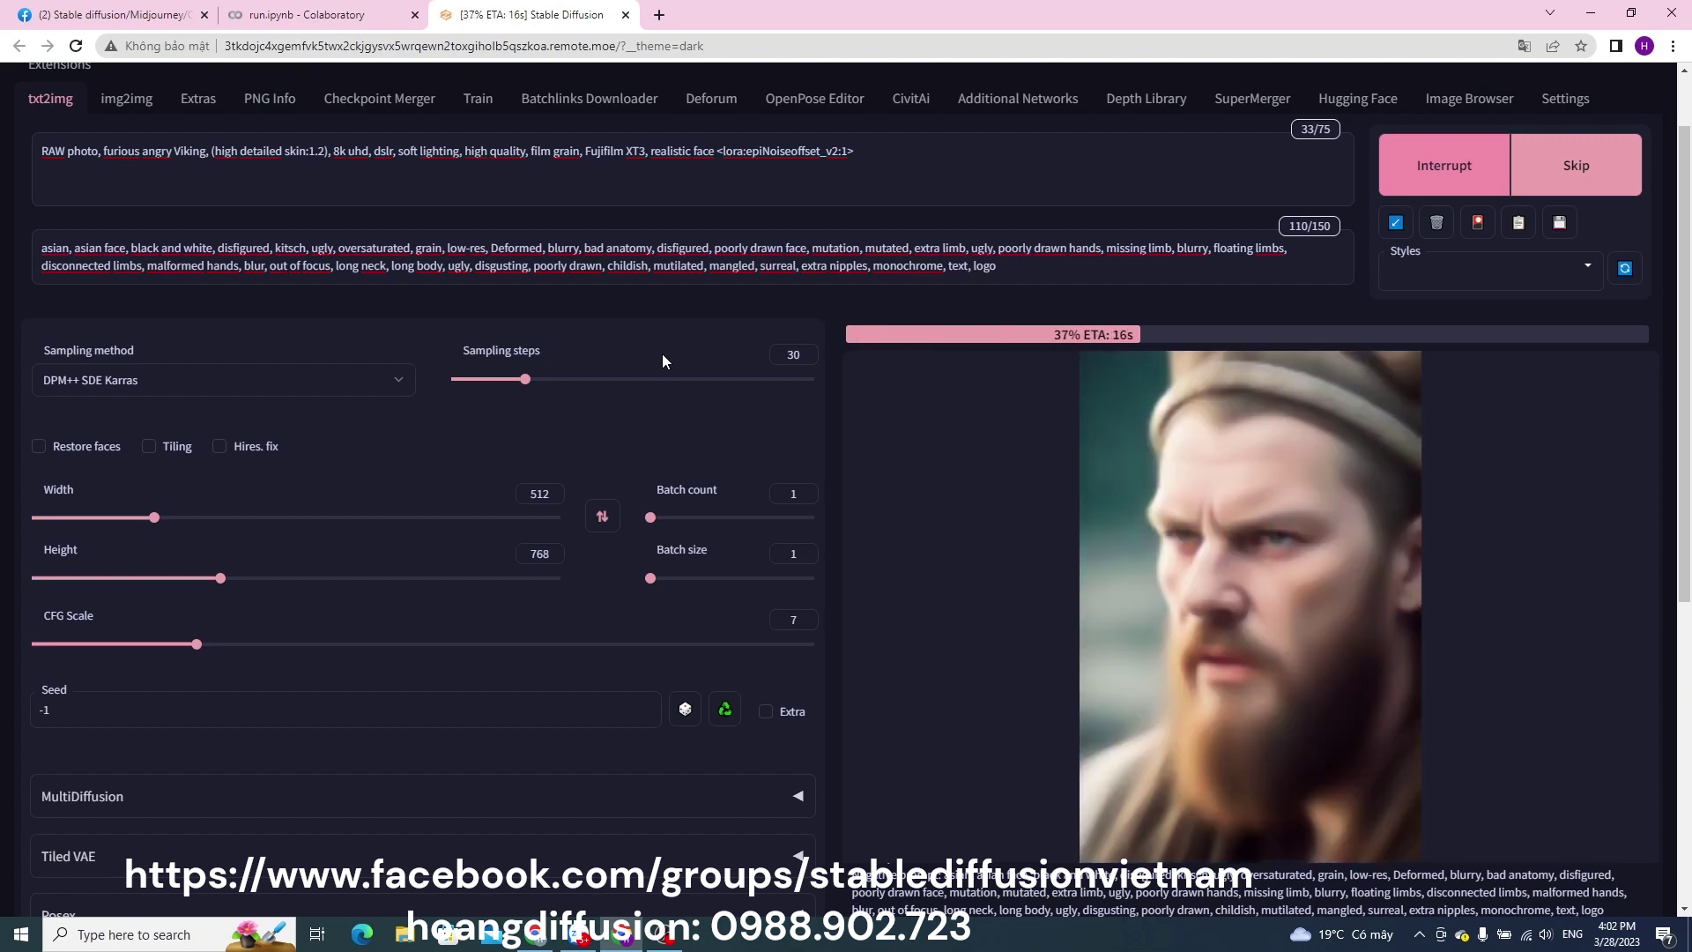
pyautogui.scroll(-3, 1226, 601)
pyautogui.scroll(2, 1225, 600)
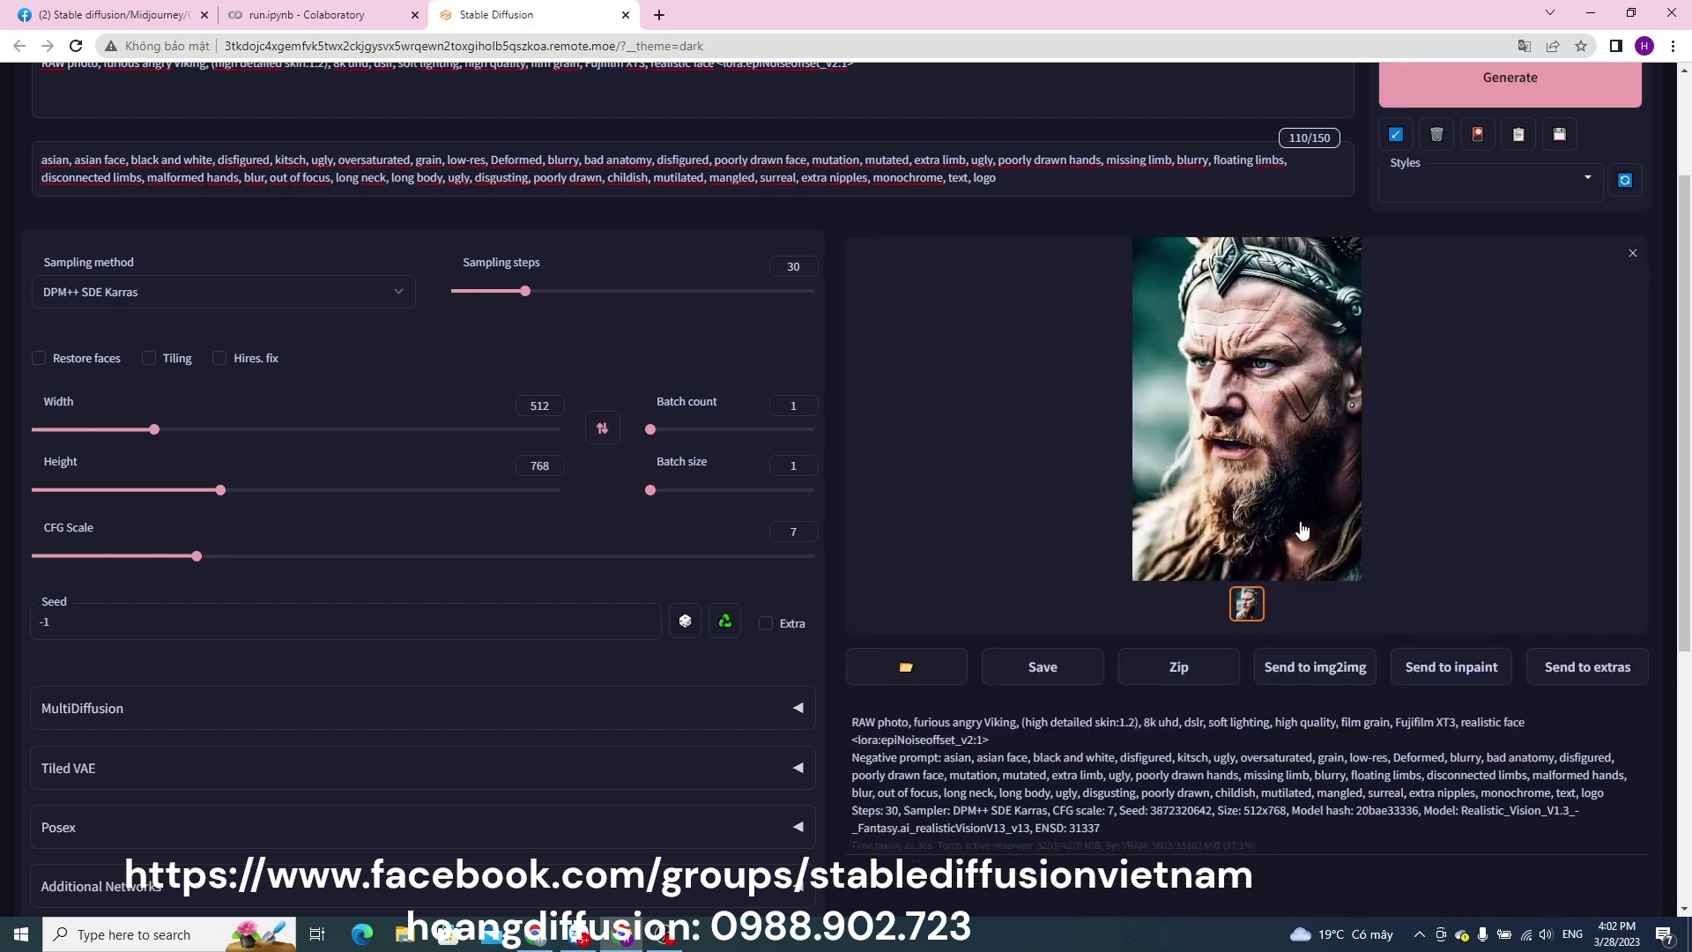
pyautogui.click(1278, 438)
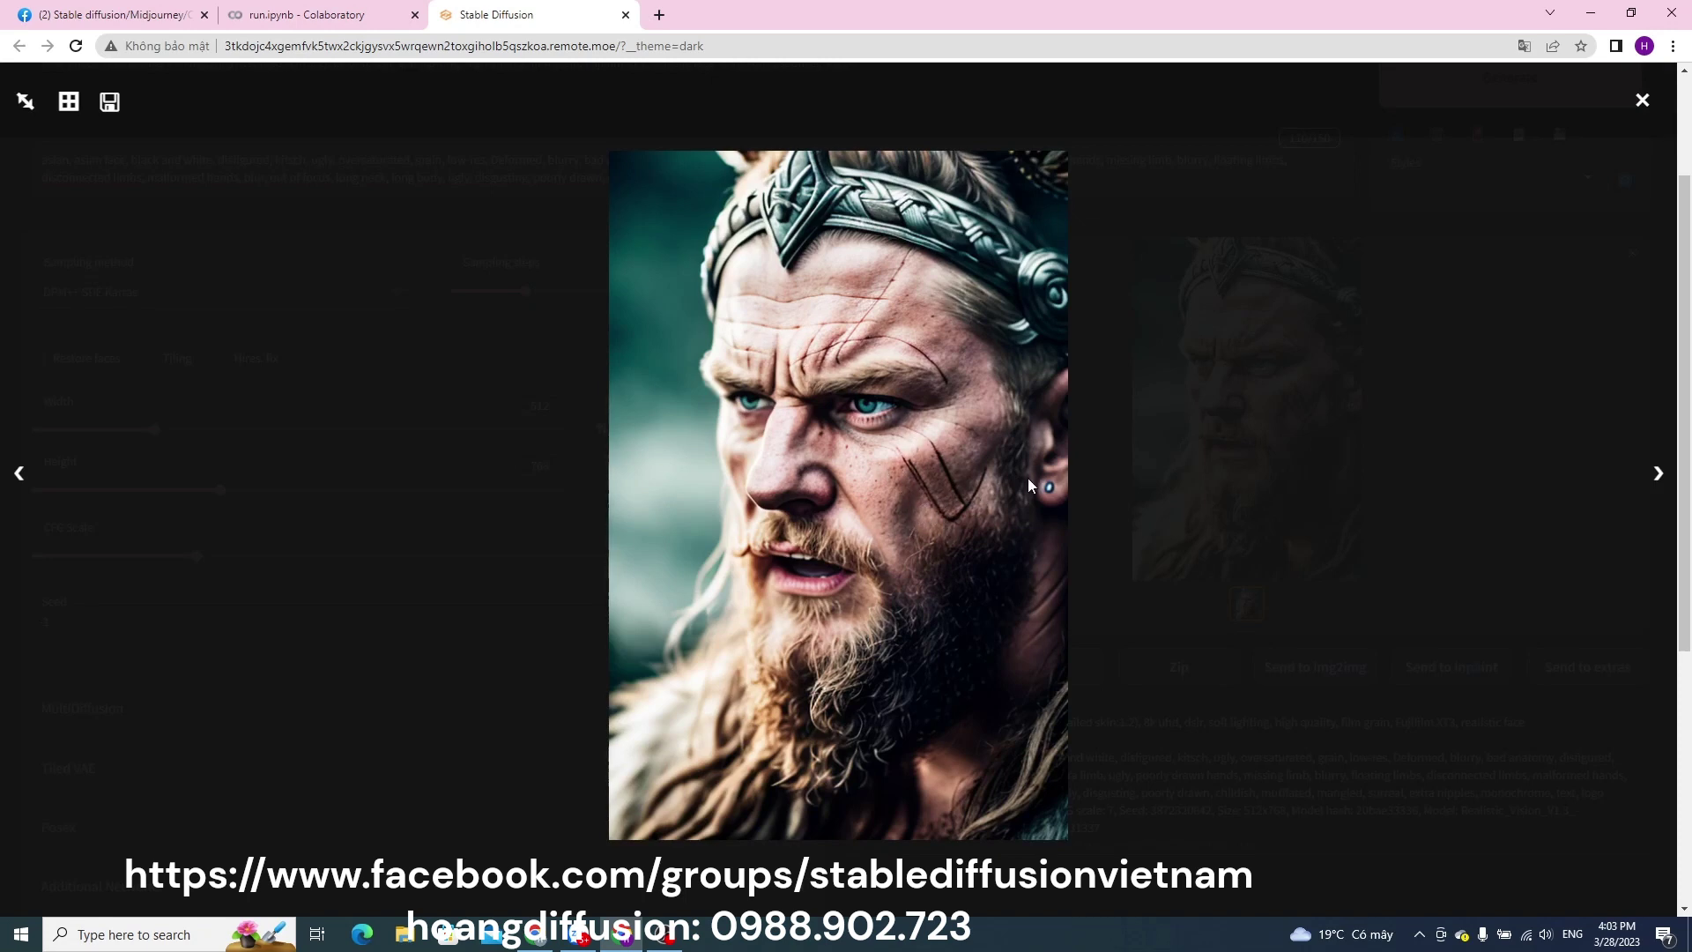
pyautogui.click(1643, 100)
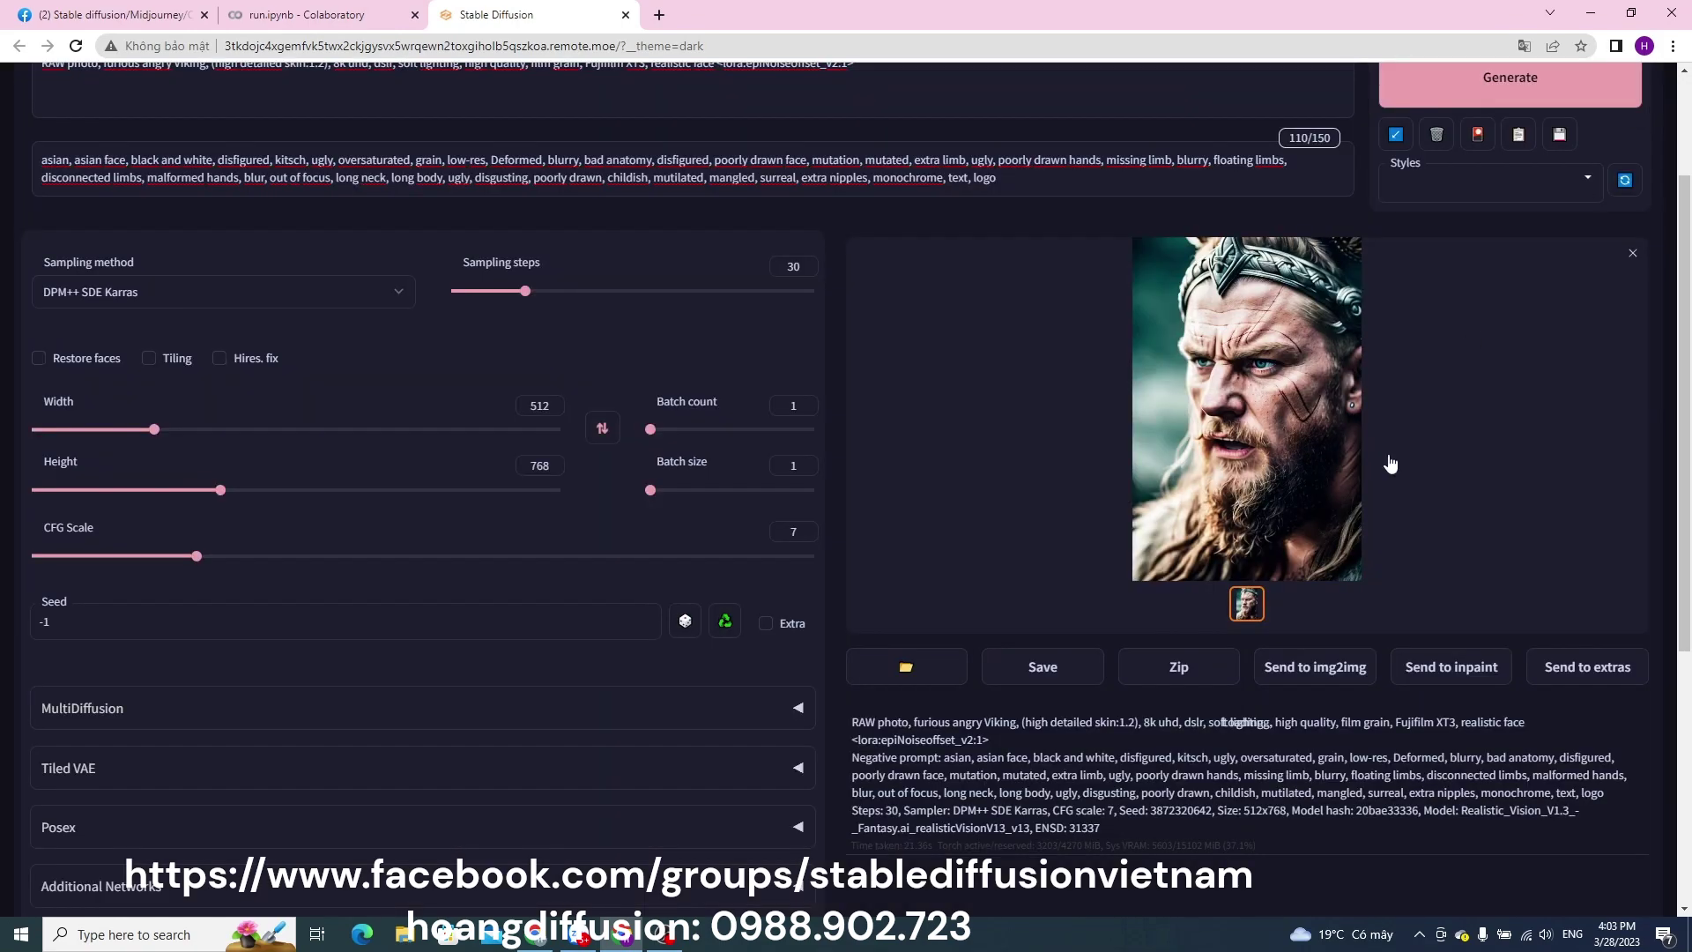
pyautogui.scroll(-4, 860, 650)
pyautogui.scroll(3, 739, 650)
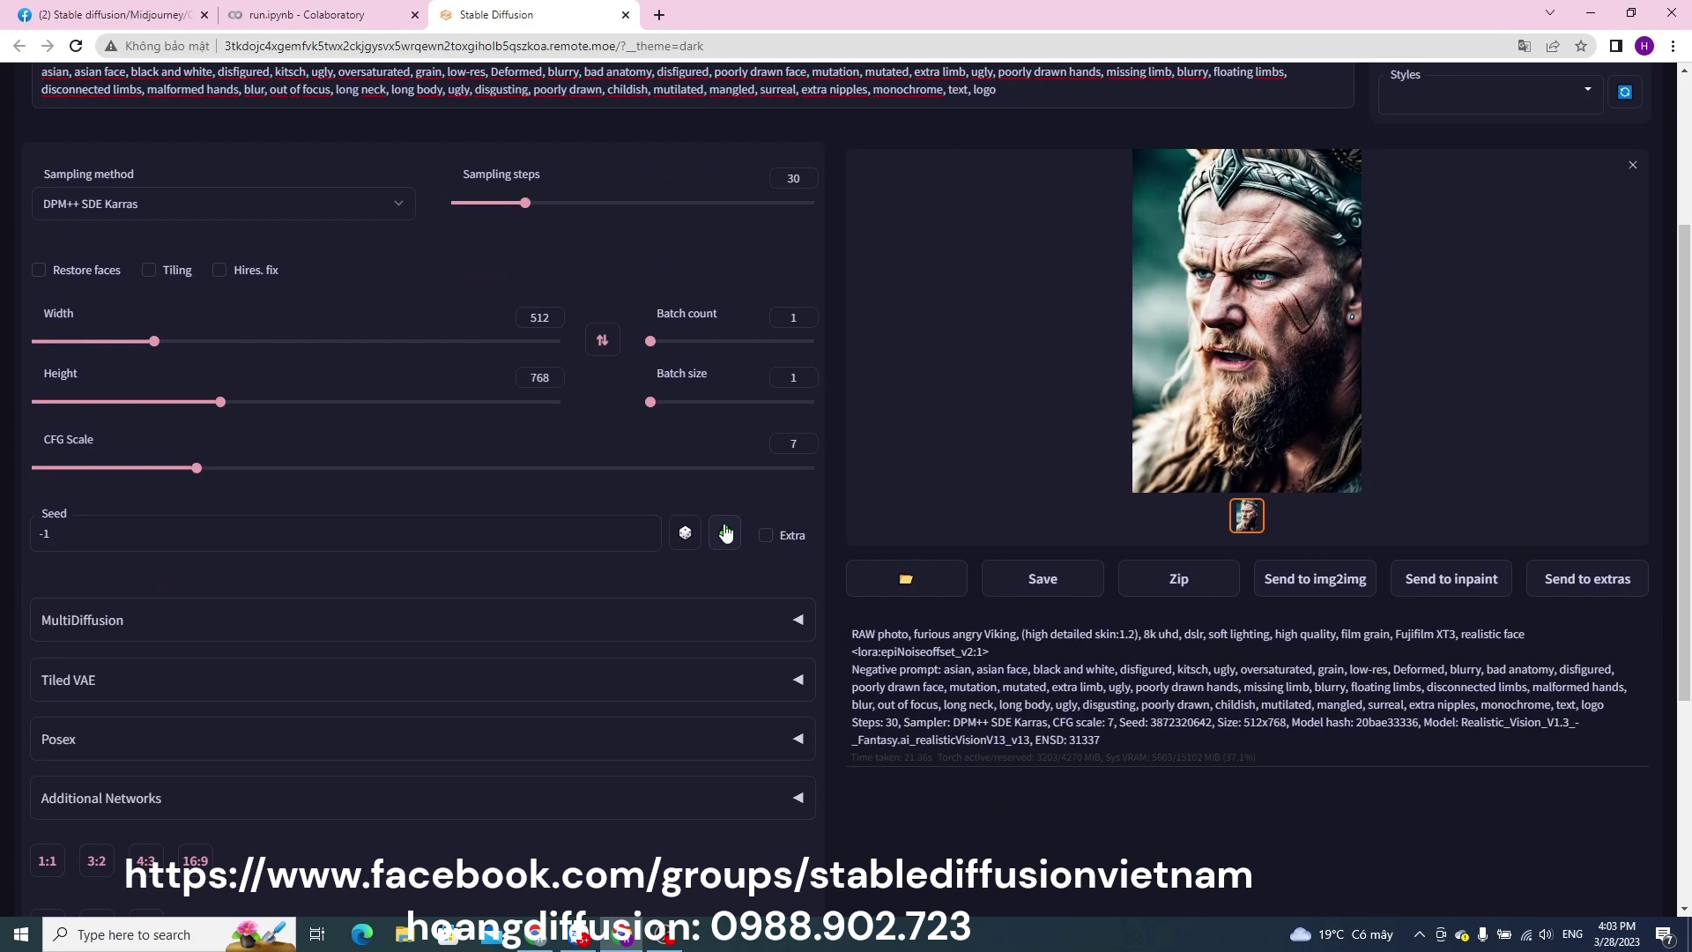
pyautogui.scroll(3, 229, 493)
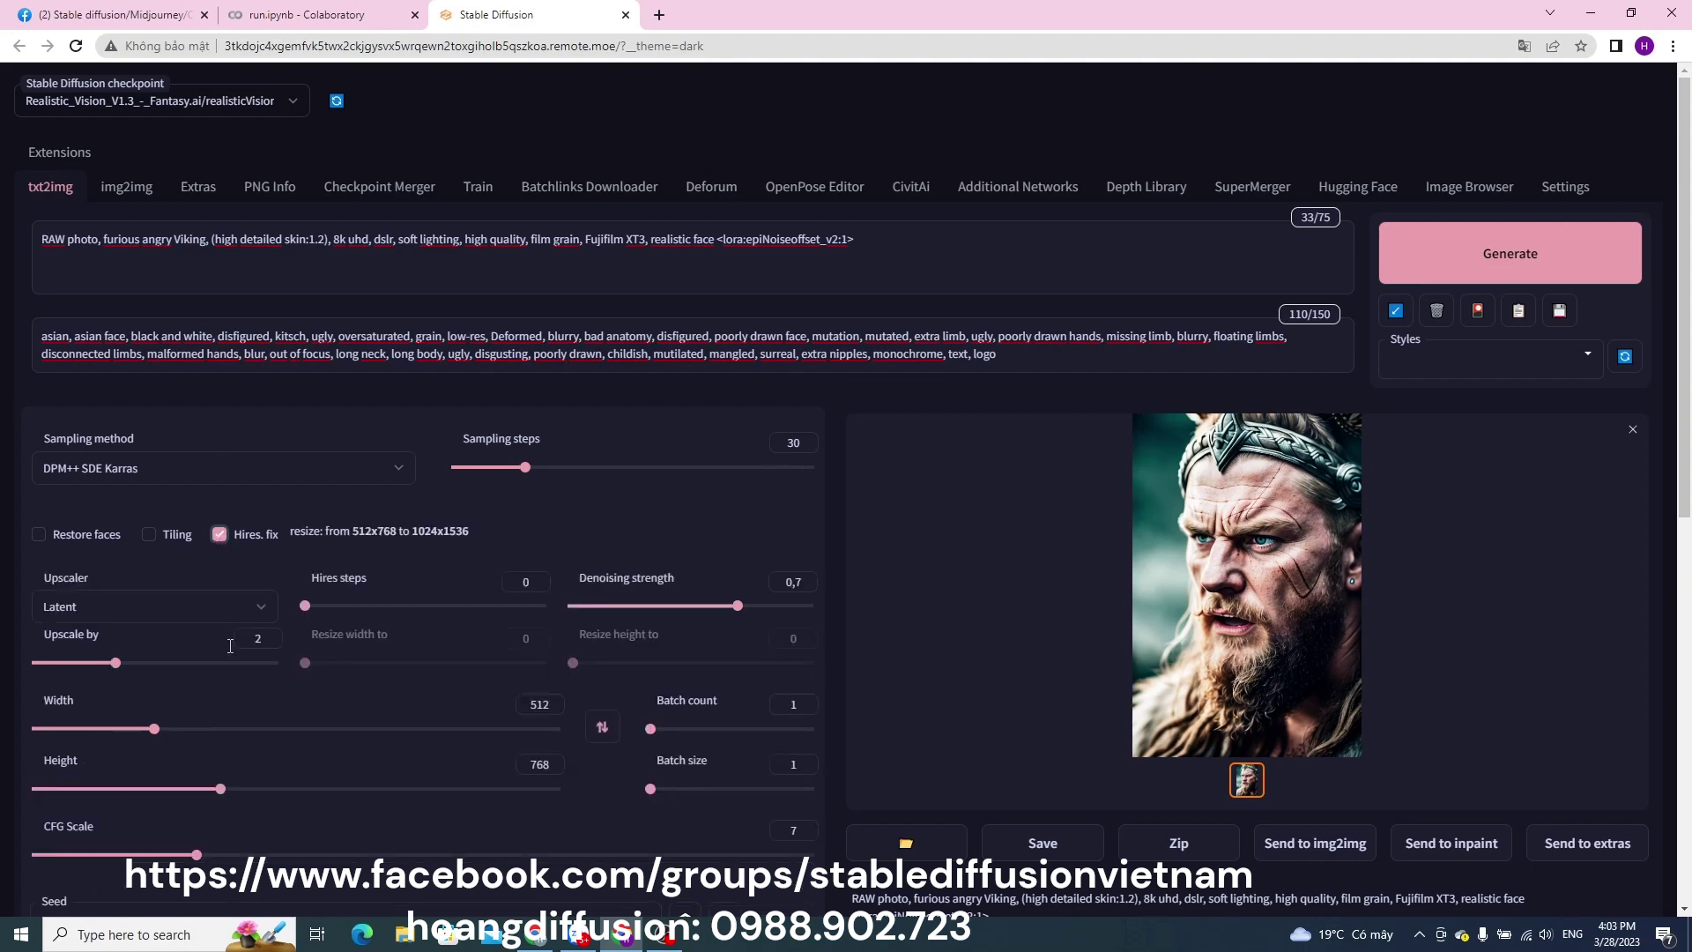
# - Configure Hires. fix with the R-ESRGAN 4x+ Anime6B upscaler, upscale by 1 and denoising strength 0.55
pyautogui.click(261, 605)
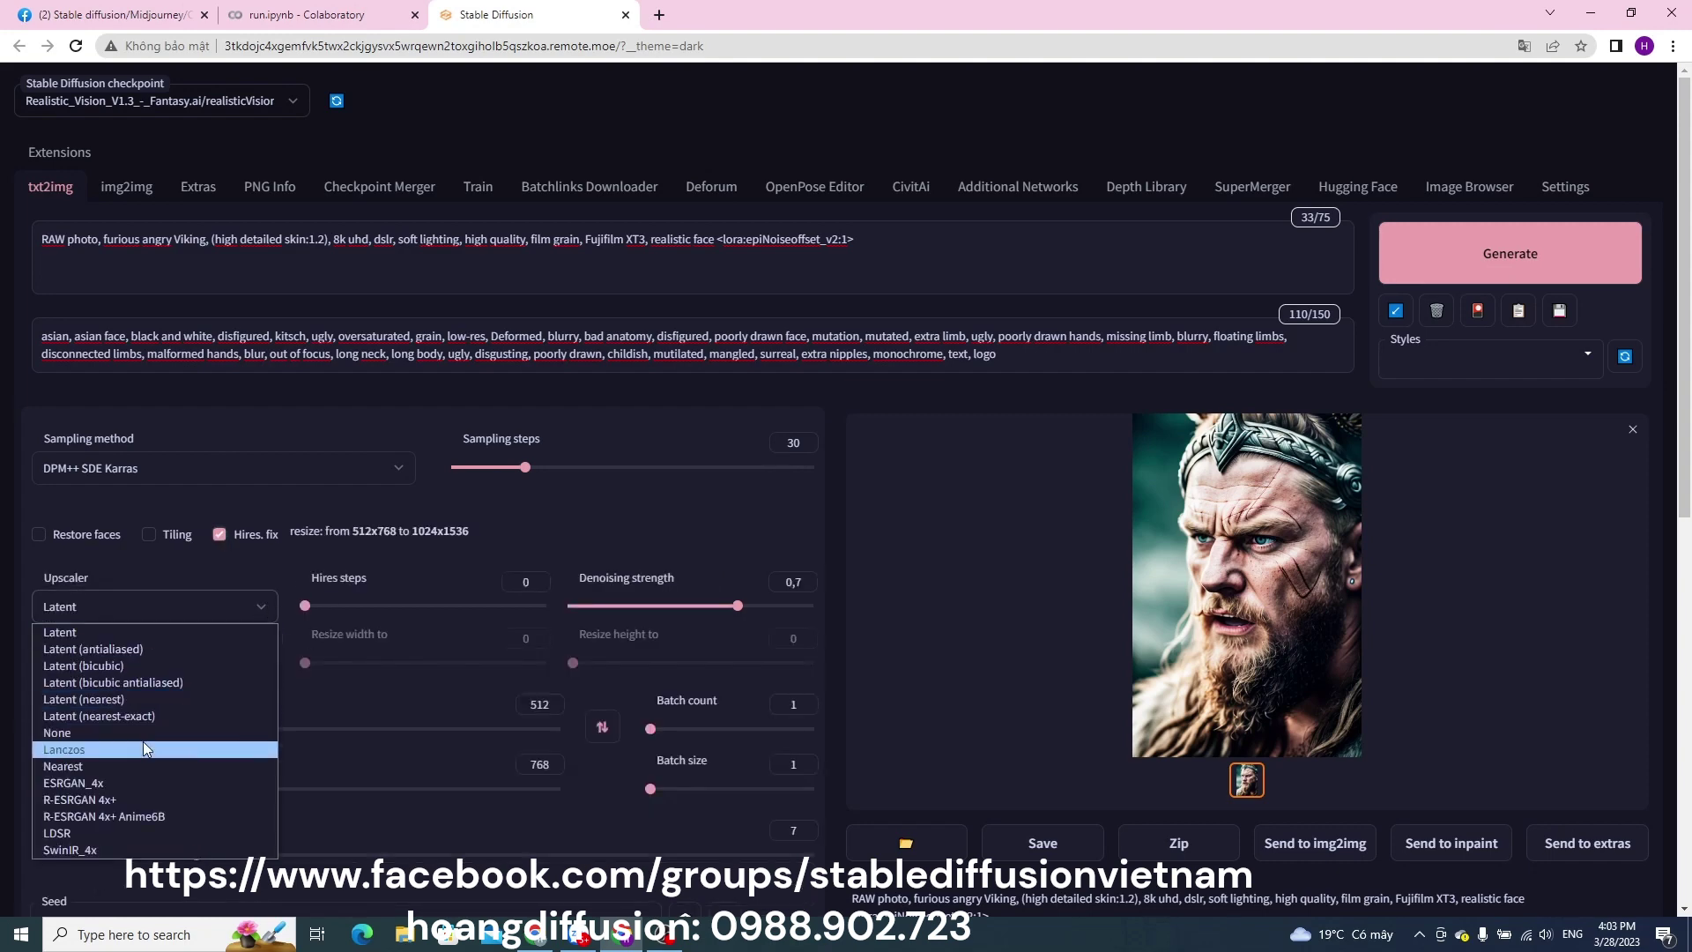
pyautogui.click(141, 818)
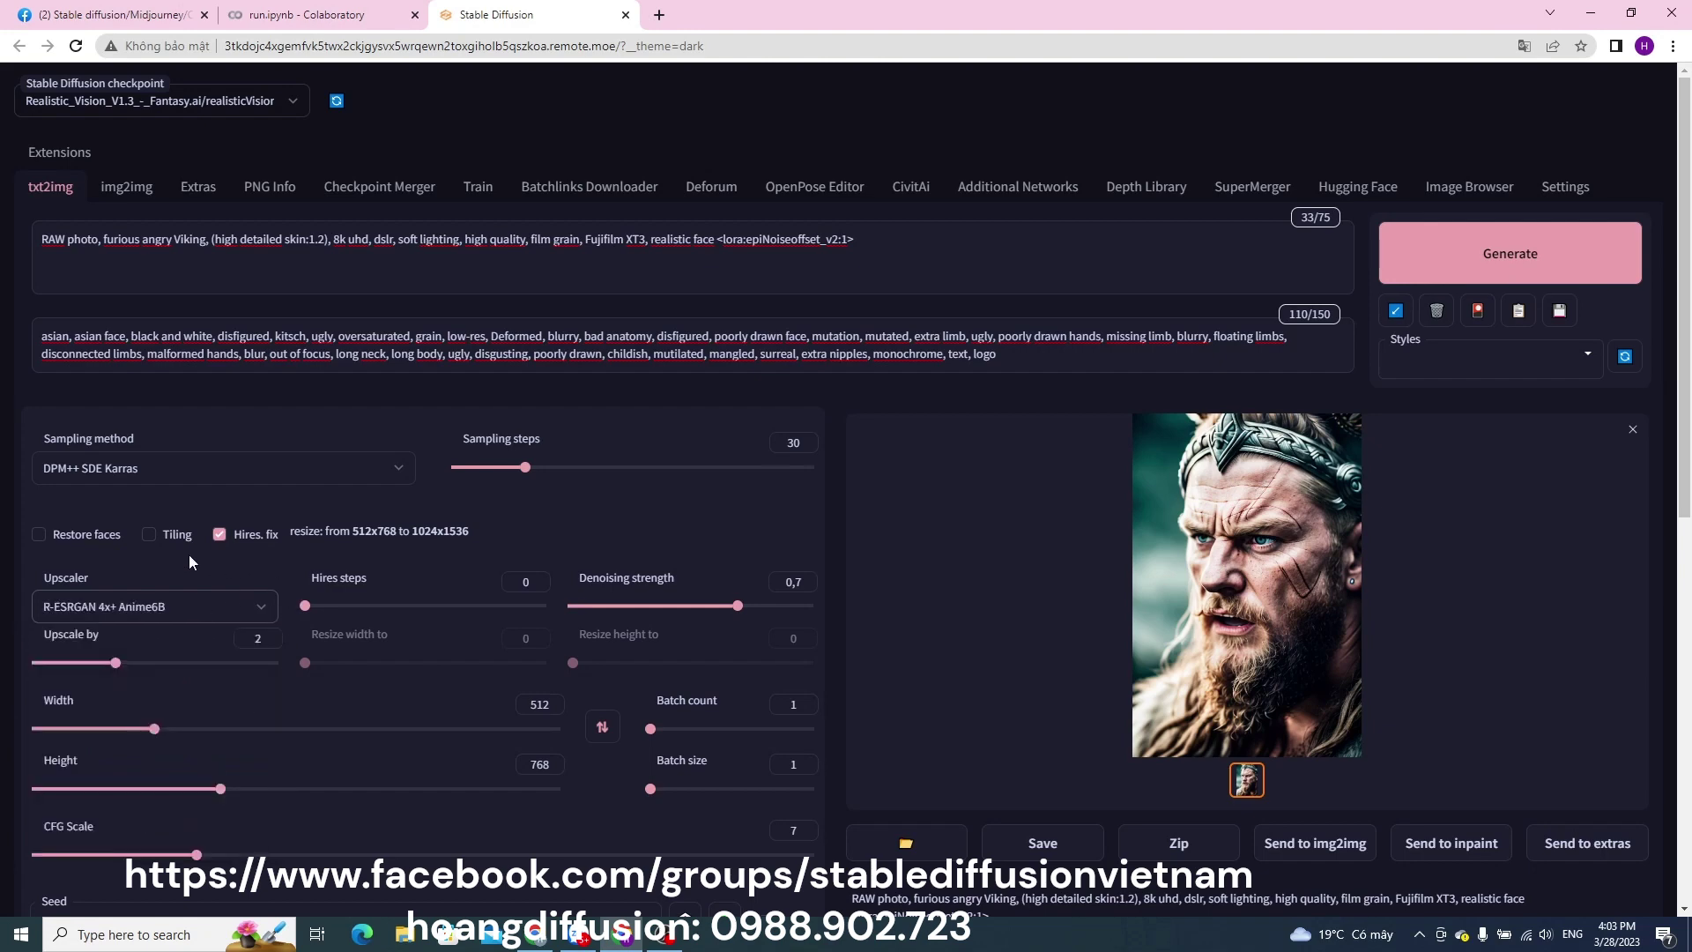
pyautogui.moveTo(116, 662); pyautogui.dragTo(12, 672)
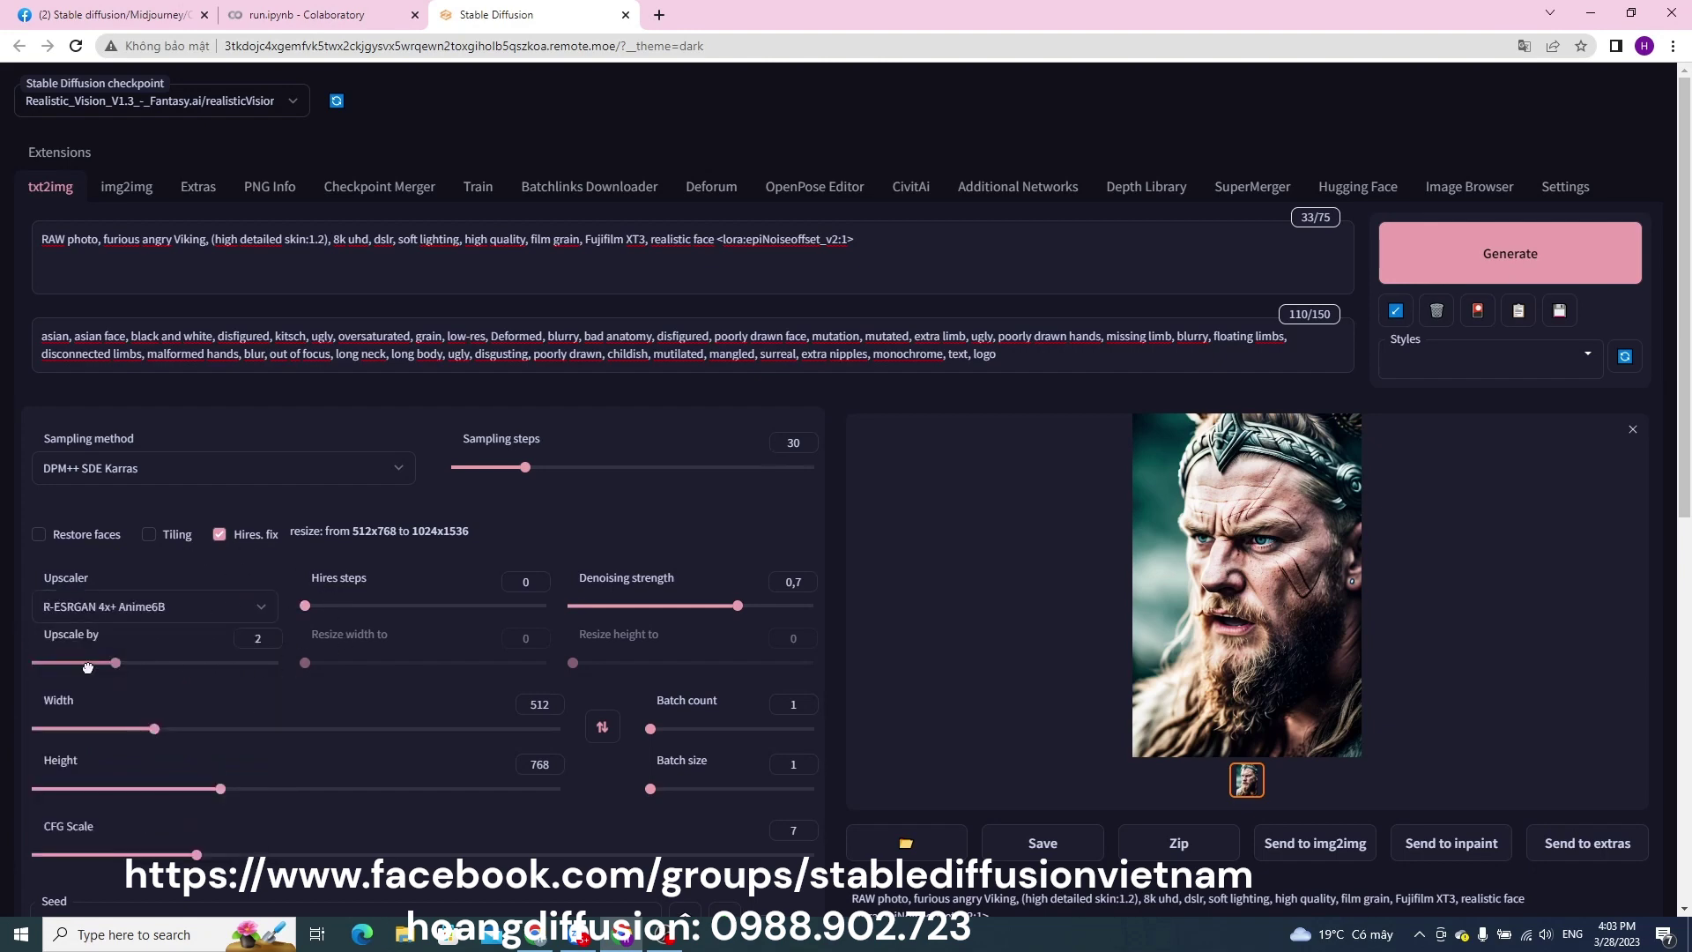
pyautogui.doubleClick(810, 586)
pyautogui.write('55')
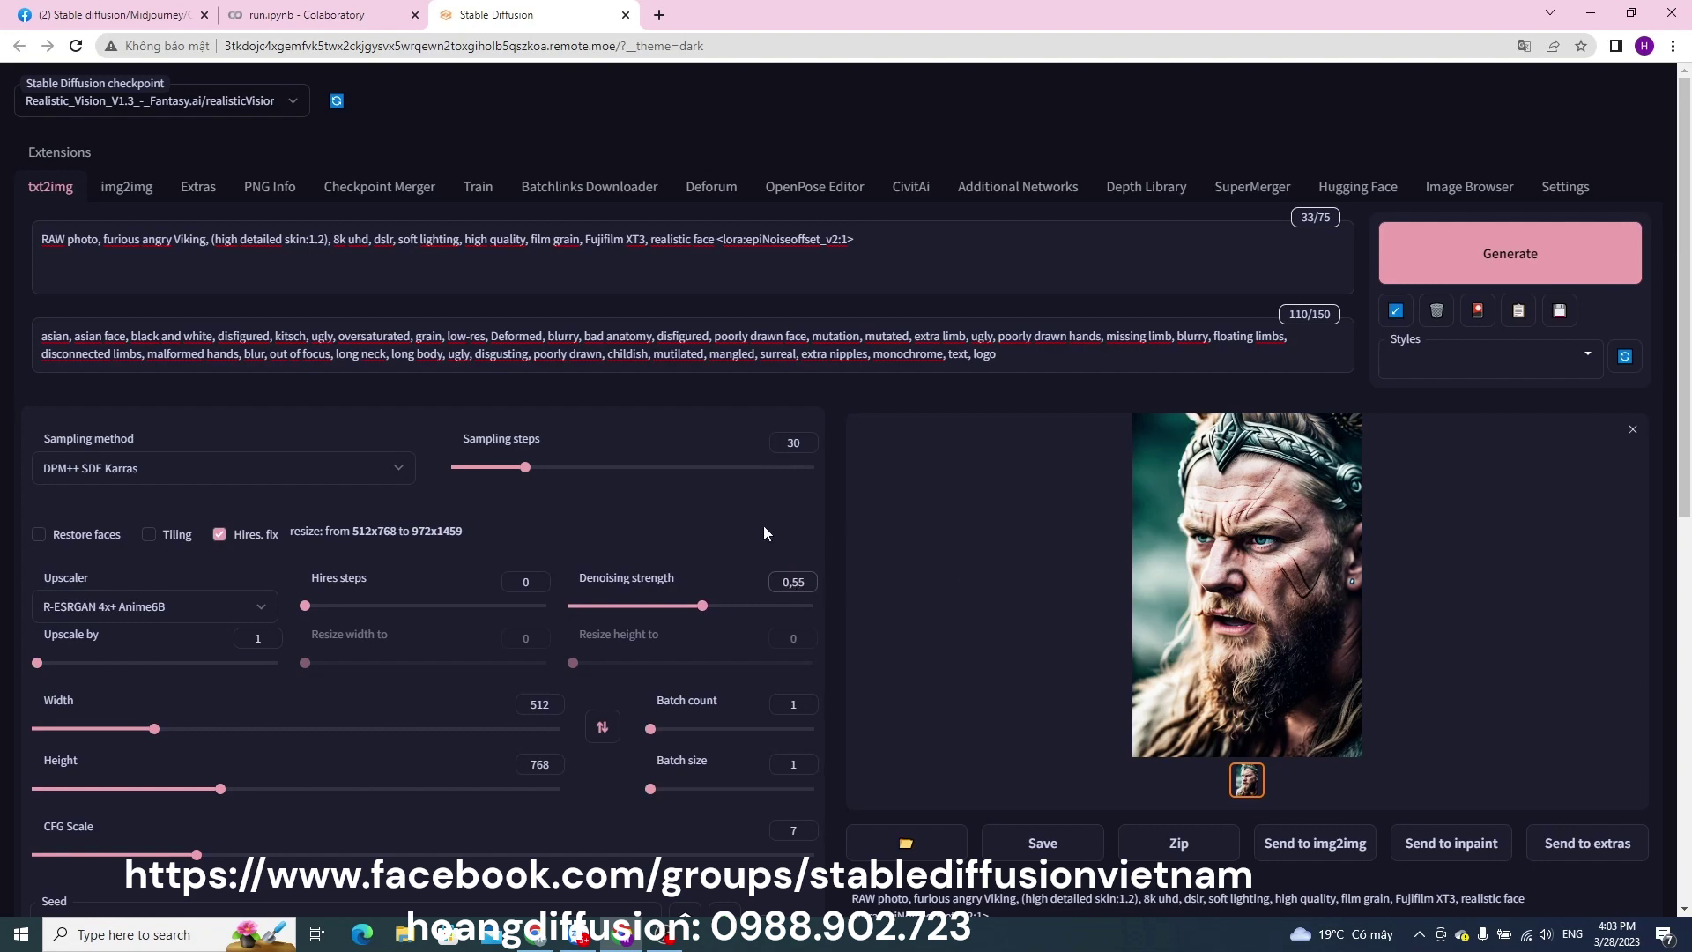
# - Generate the portrait with Hires. fix and inspect the result in the enlarged view
pyautogui.click(1448, 265)
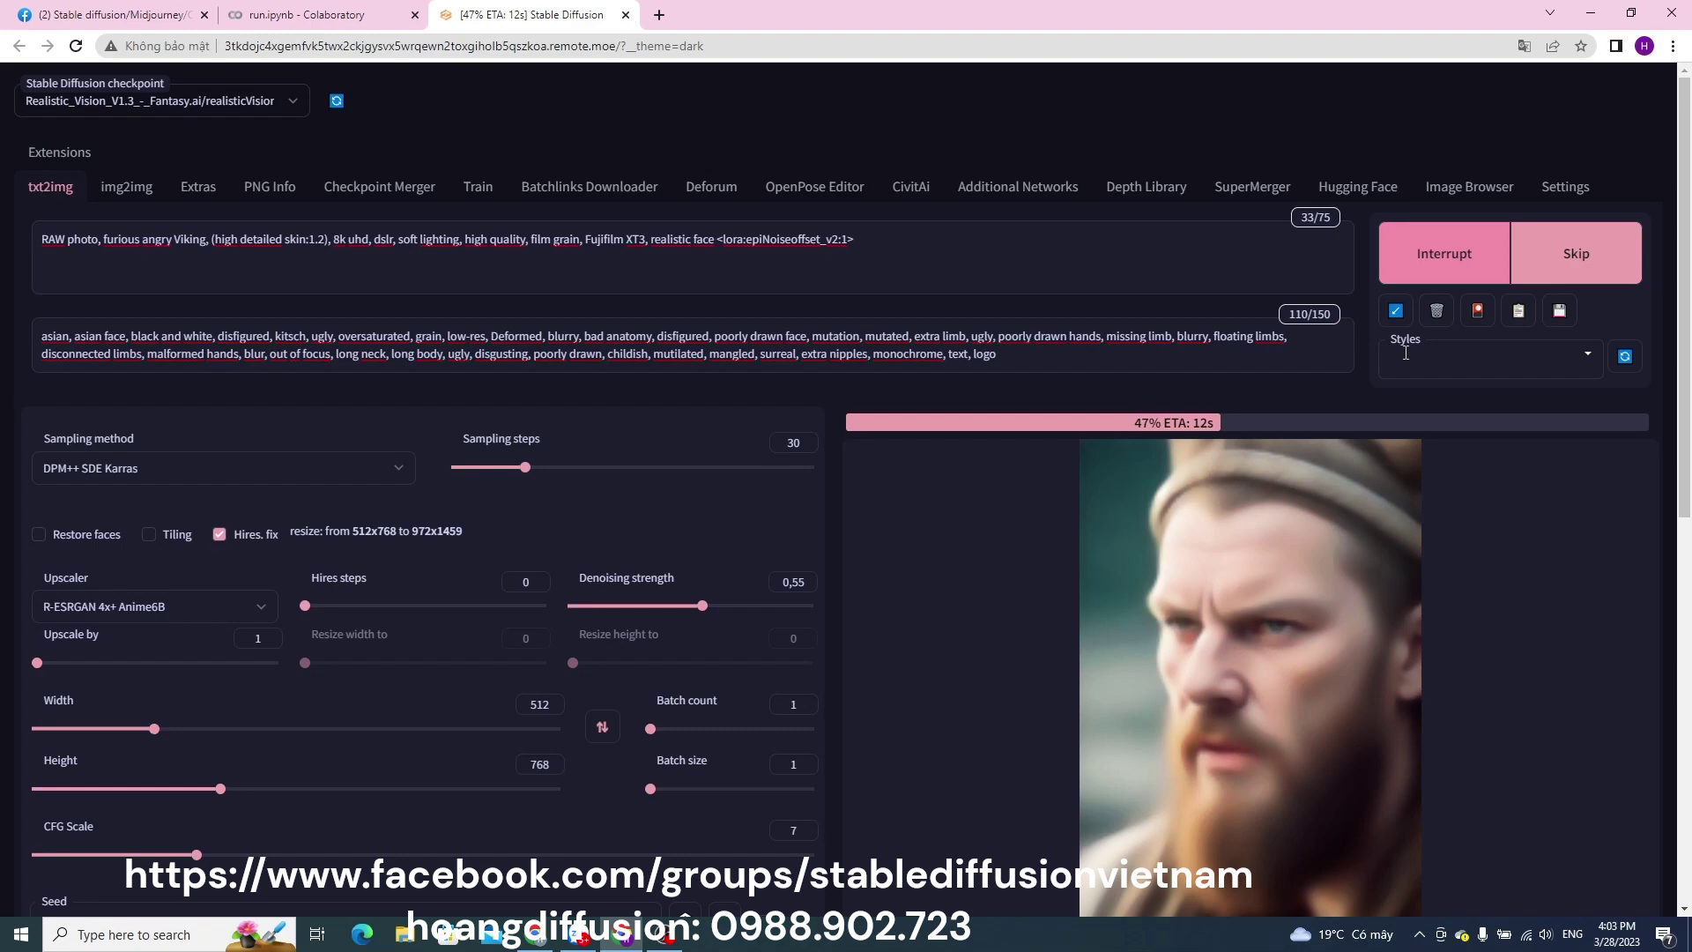
pyautogui.scroll(-2, 1247, 621)
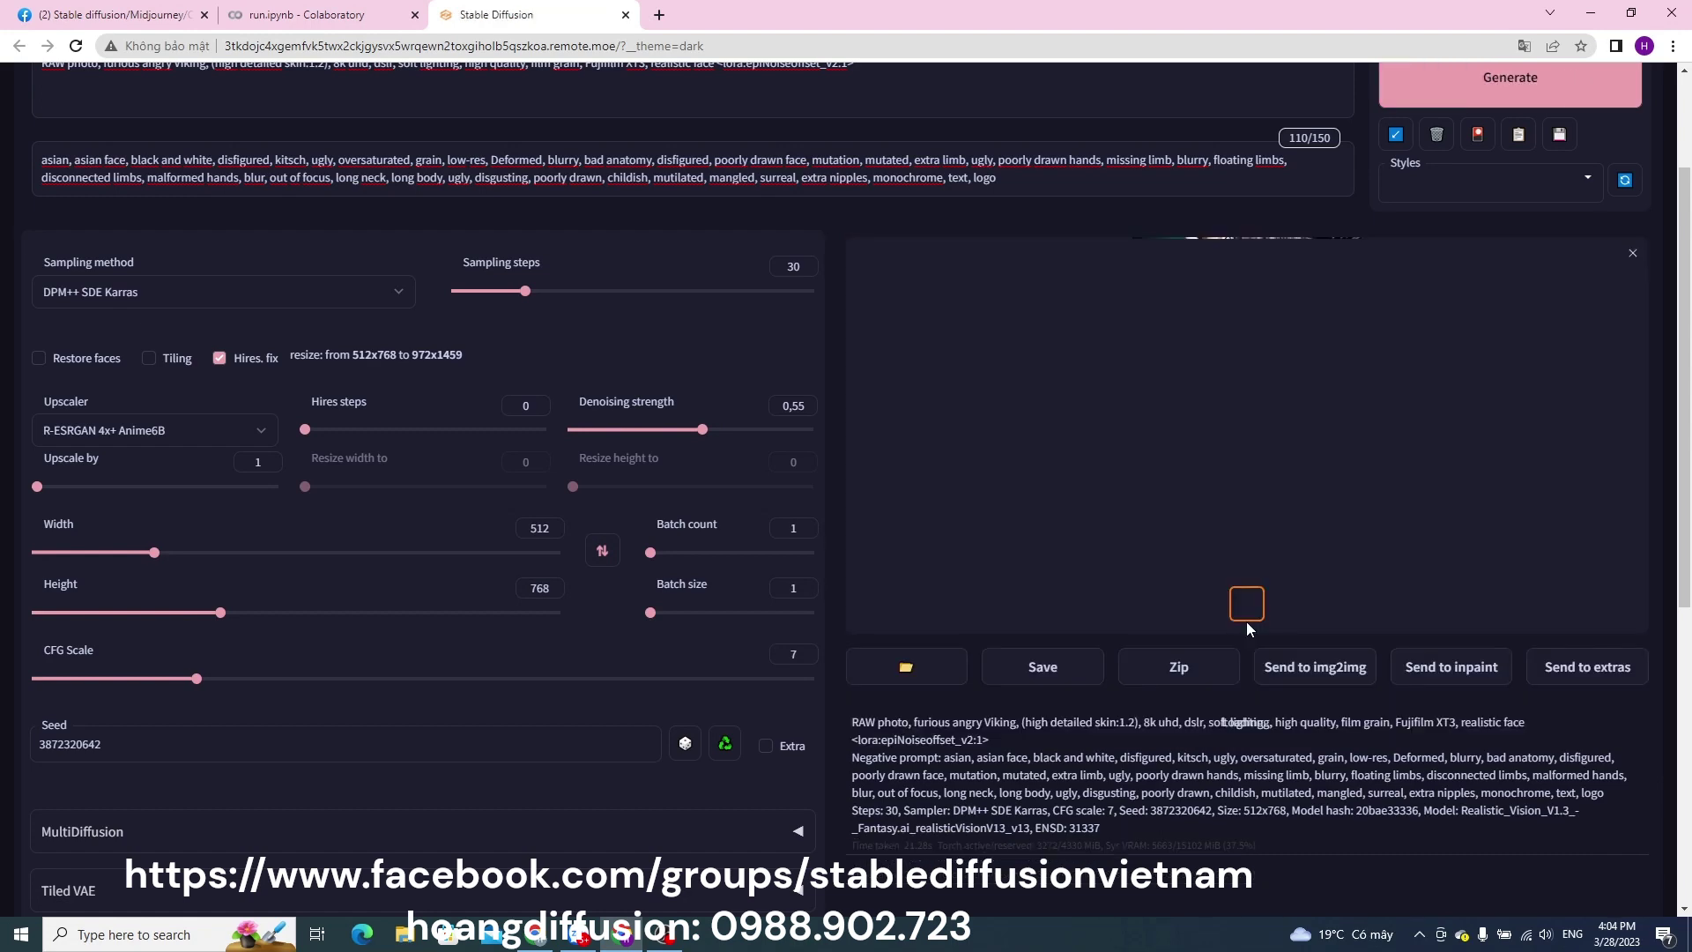
pyautogui.click(1284, 398)
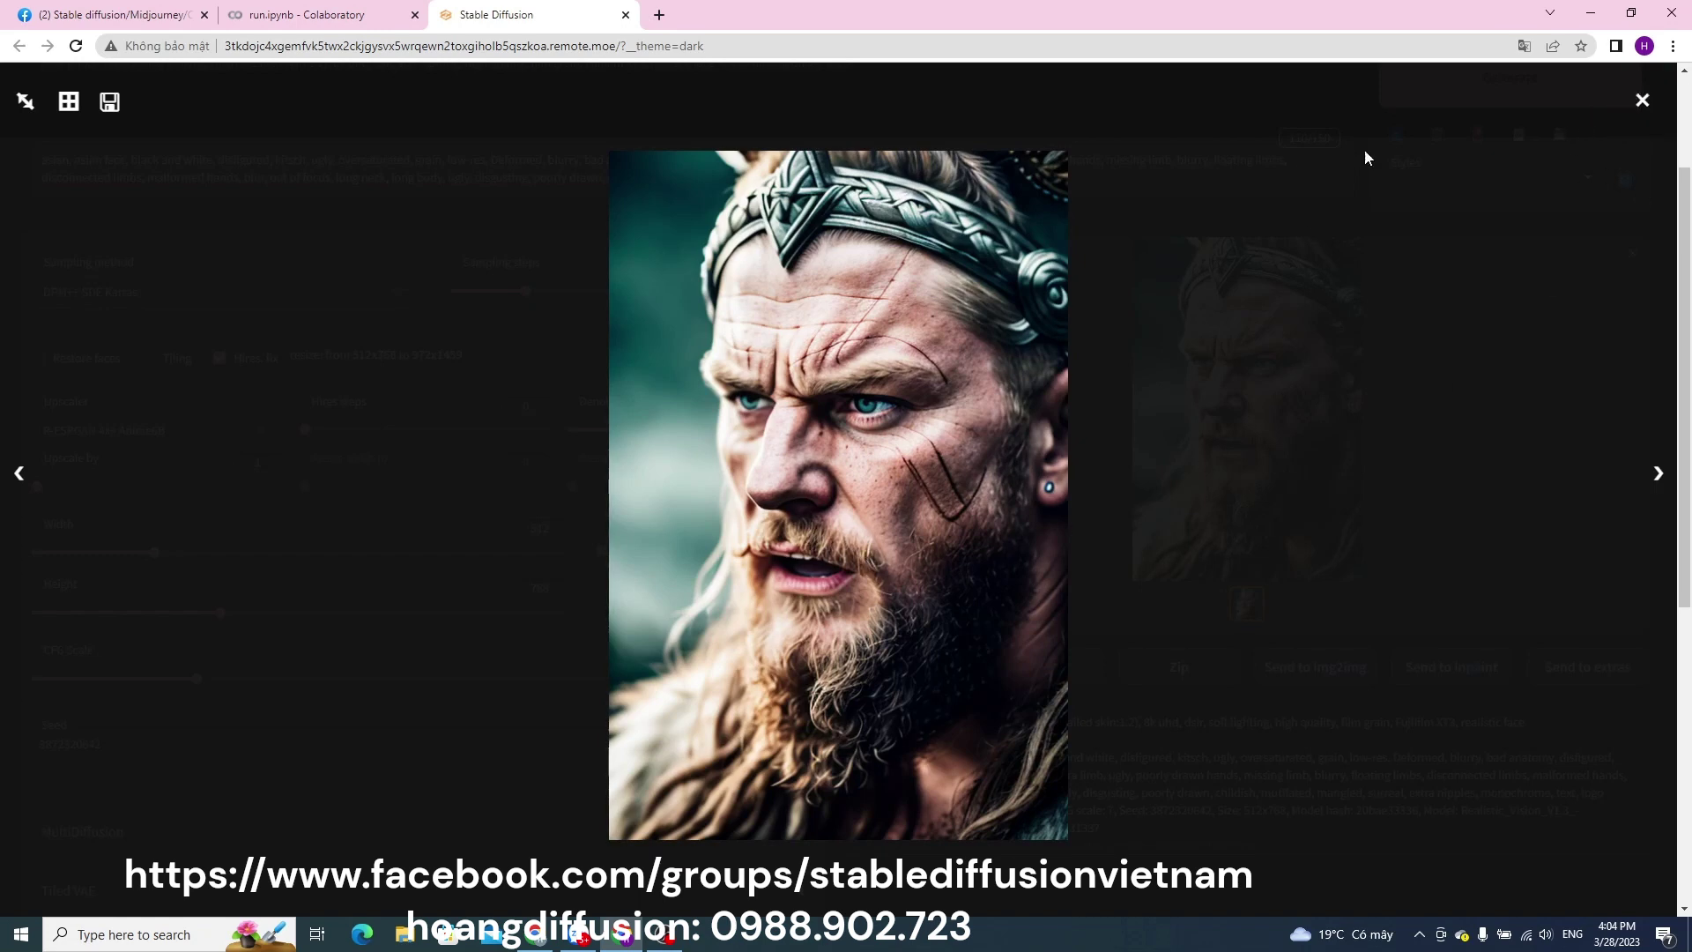
pyautogui.click(1643, 105)
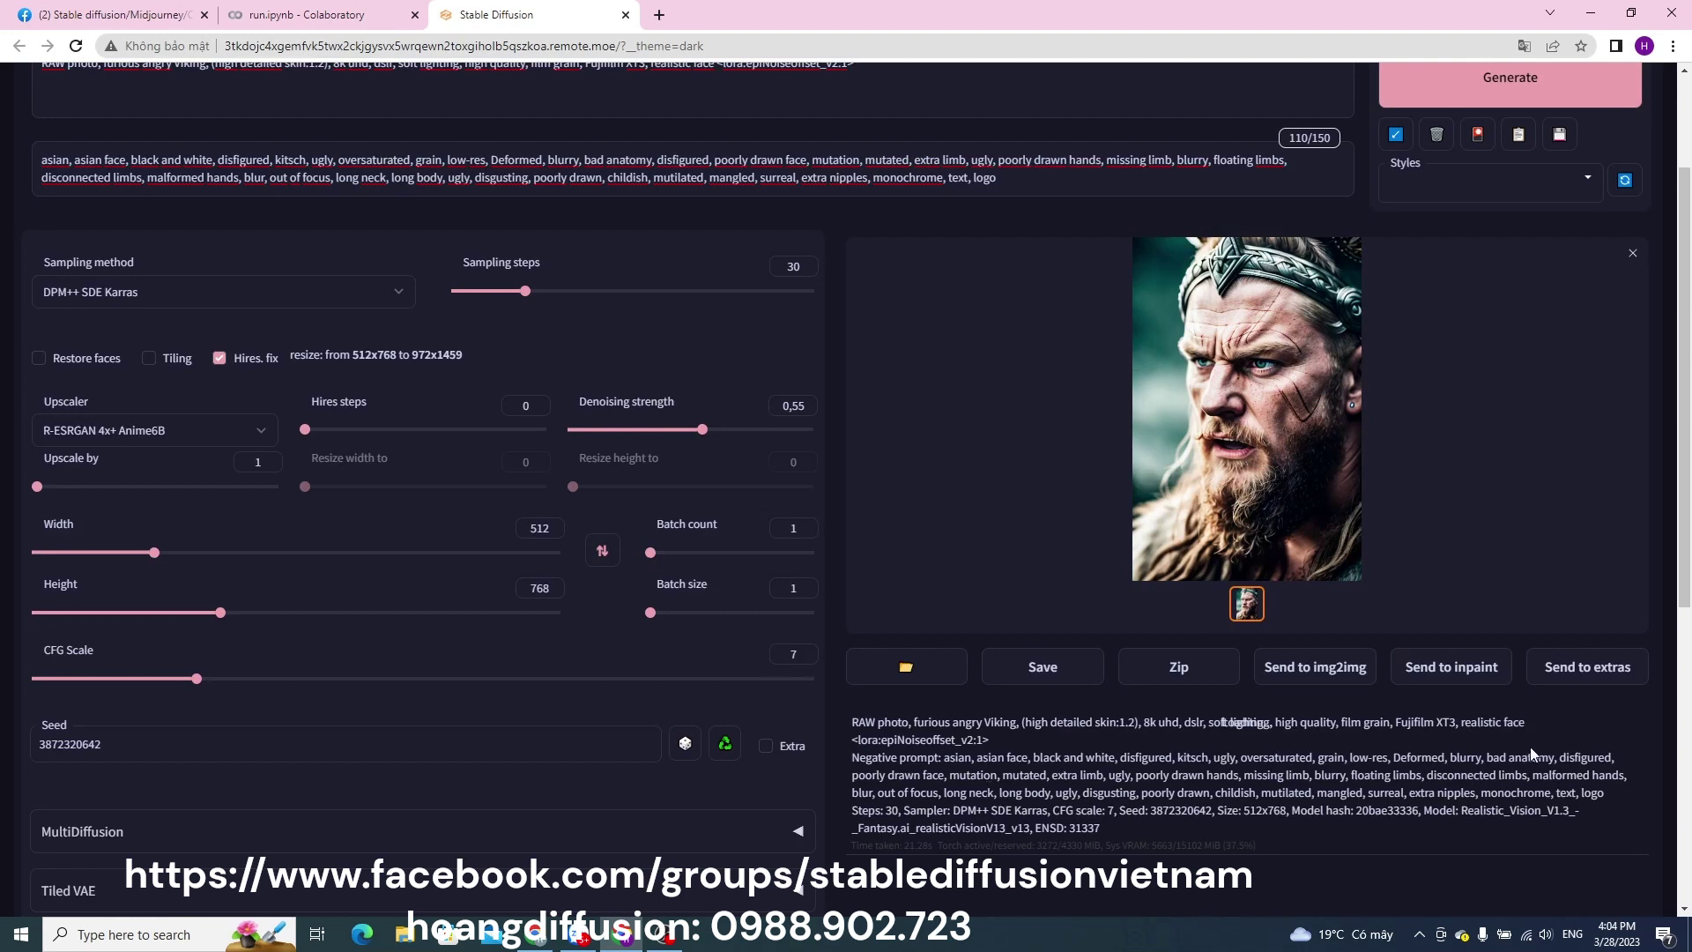
# - Send the portrait to Extras and upscale it with SwinIR_4x as Upscaler 1 and Upscaler 2 visibility at 1
pyautogui.click(1588, 667)
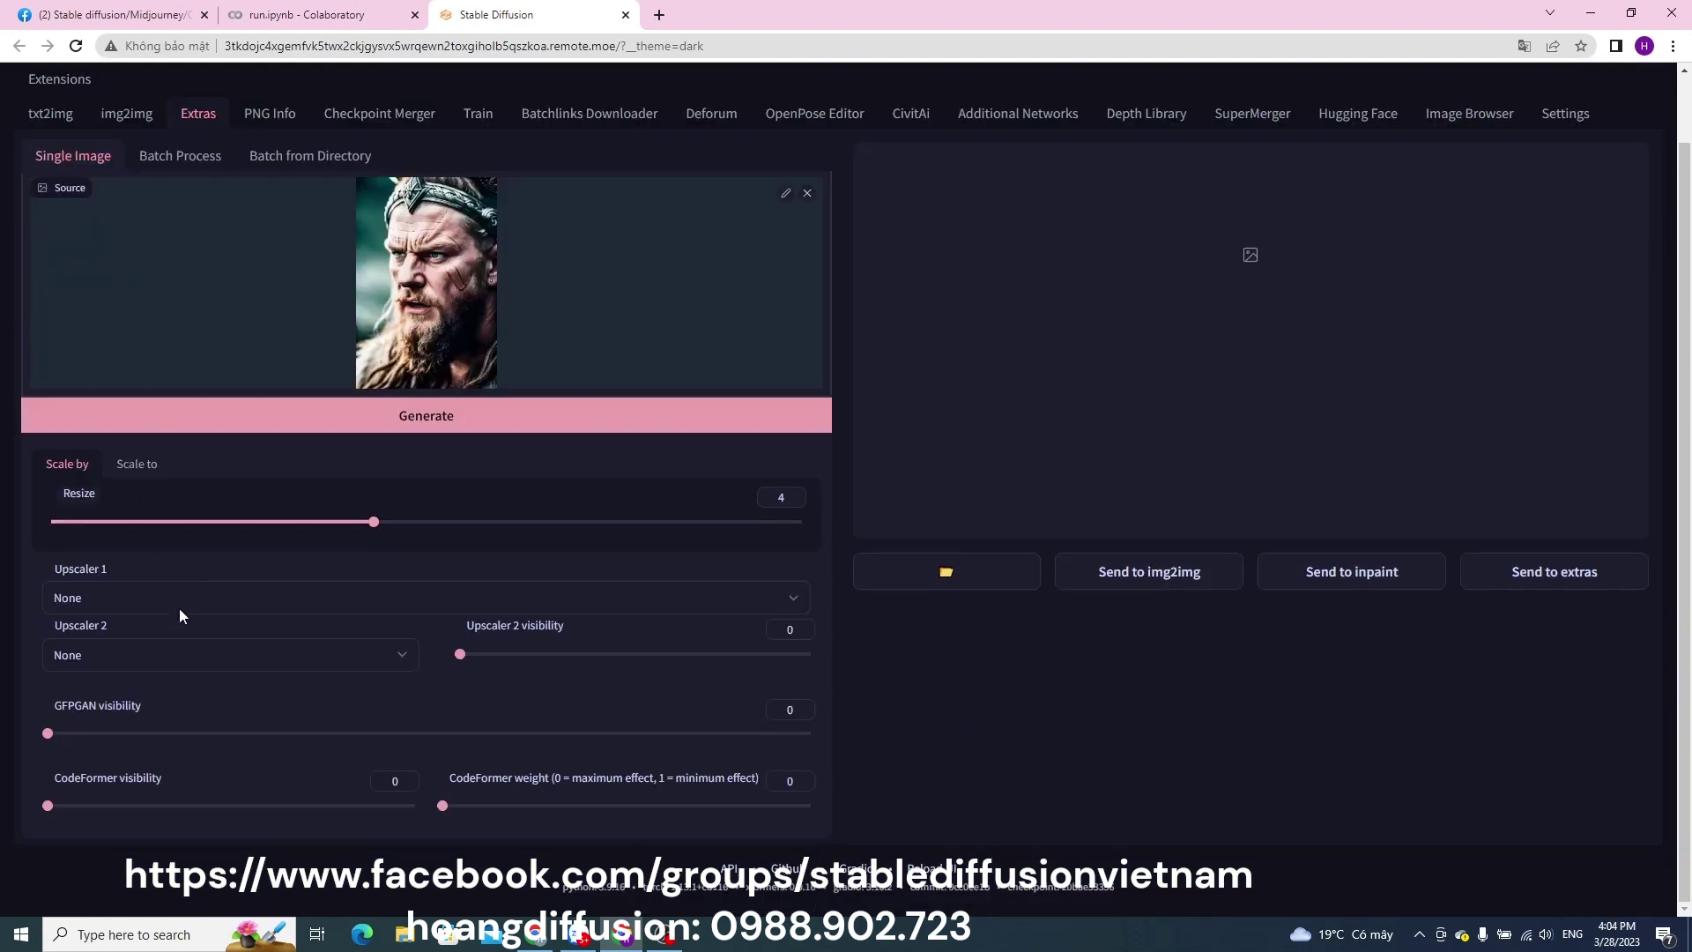
pyautogui.click(178, 607)
pyautogui.click(136, 742)
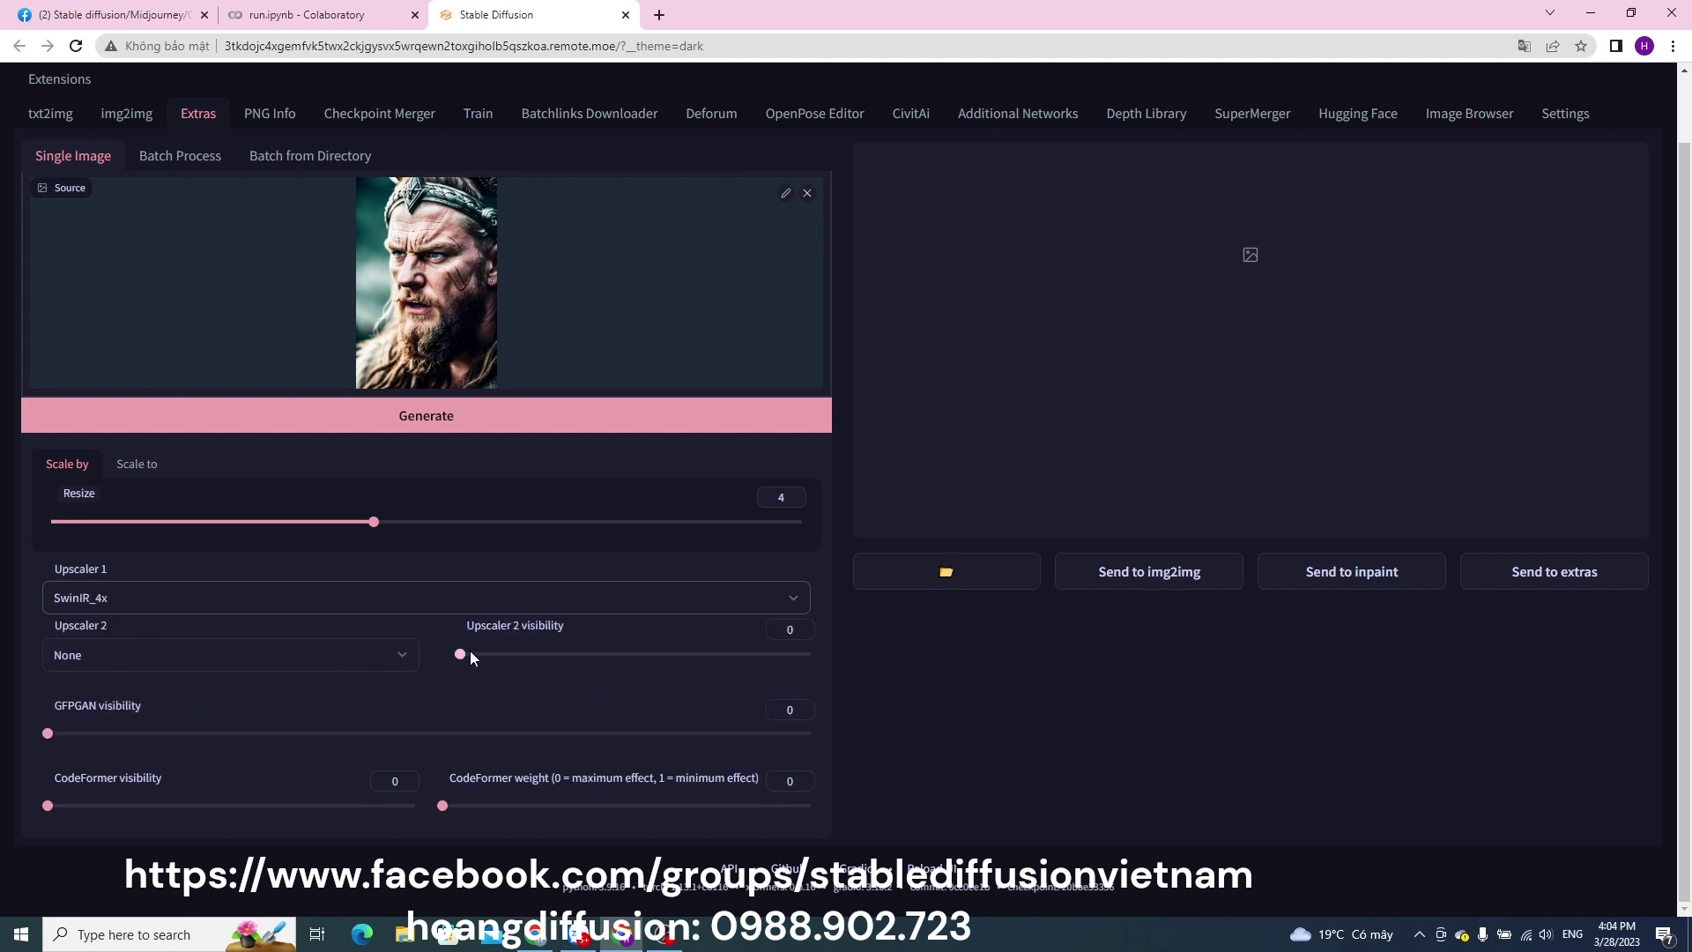
pyautogui.moveTo(467, 654); pyautogui.dragTo(1001, 680)
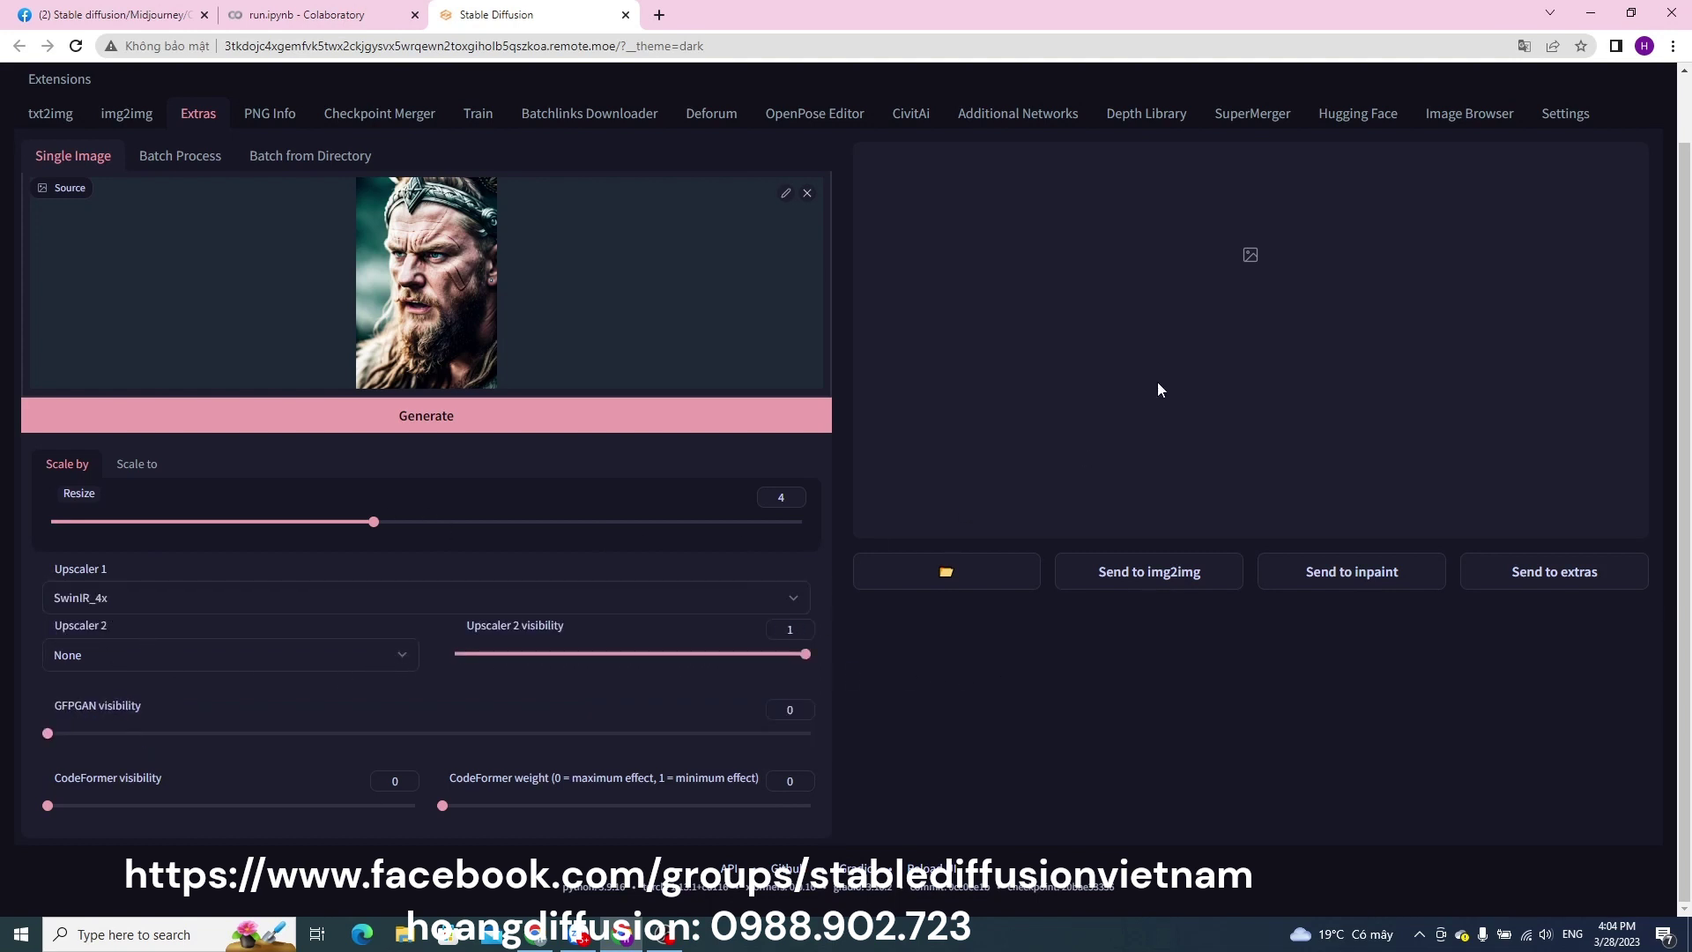
pyautogui.scroll(1, 1162, 389)
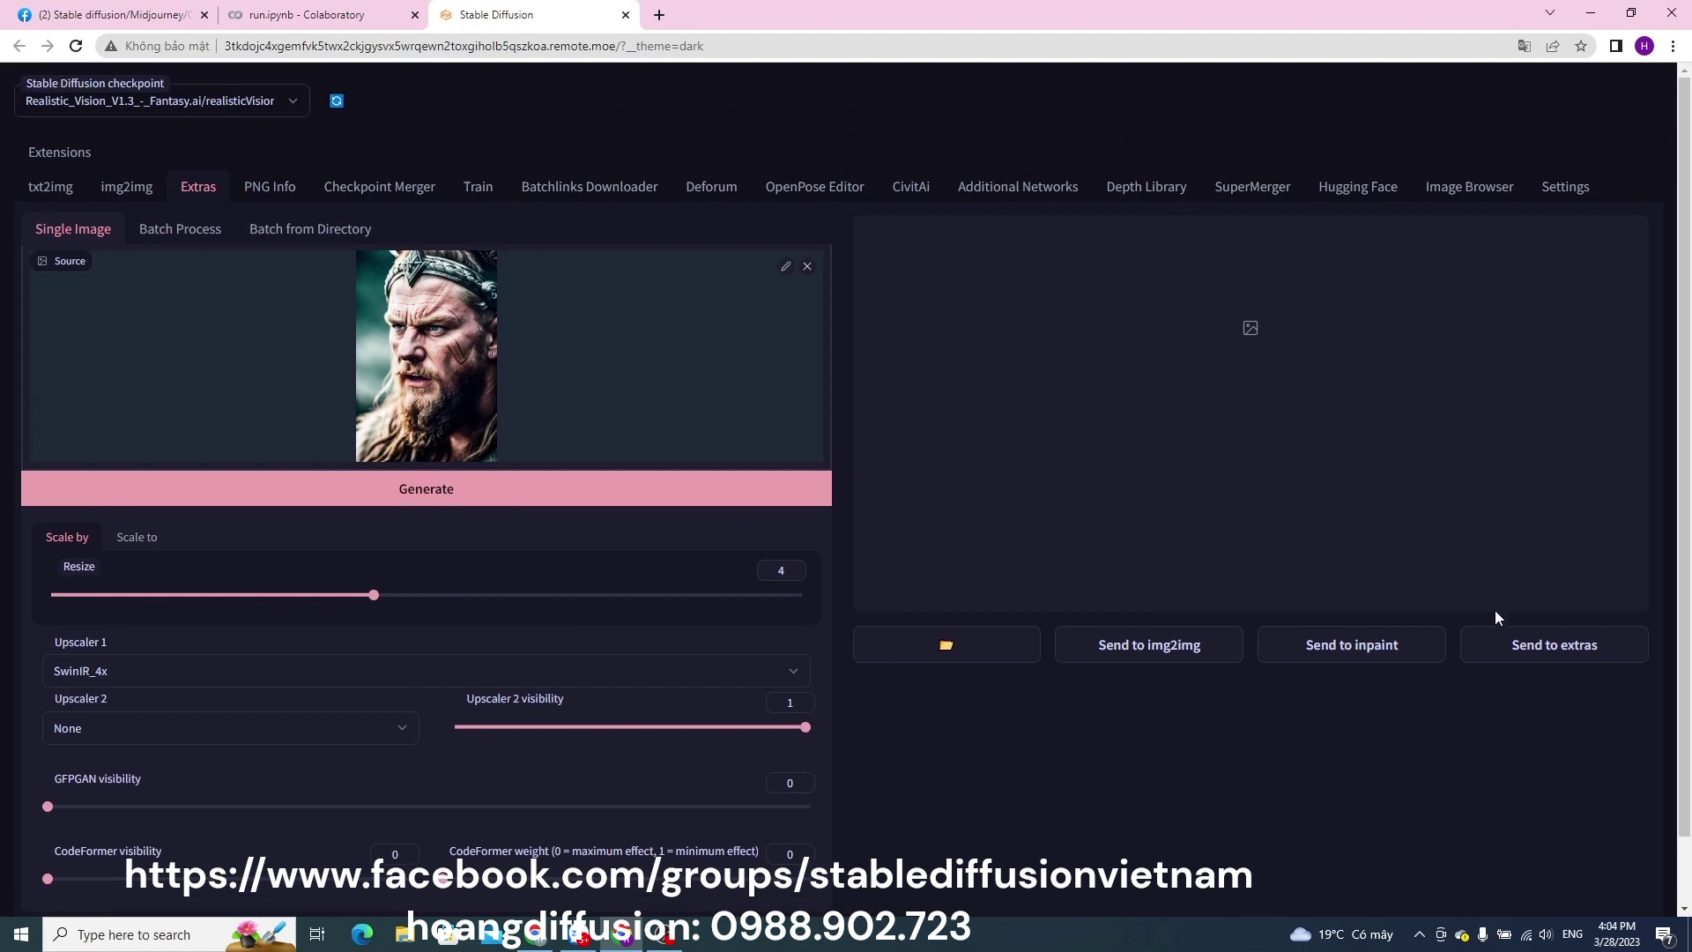
pyautogui.click(684, 488)
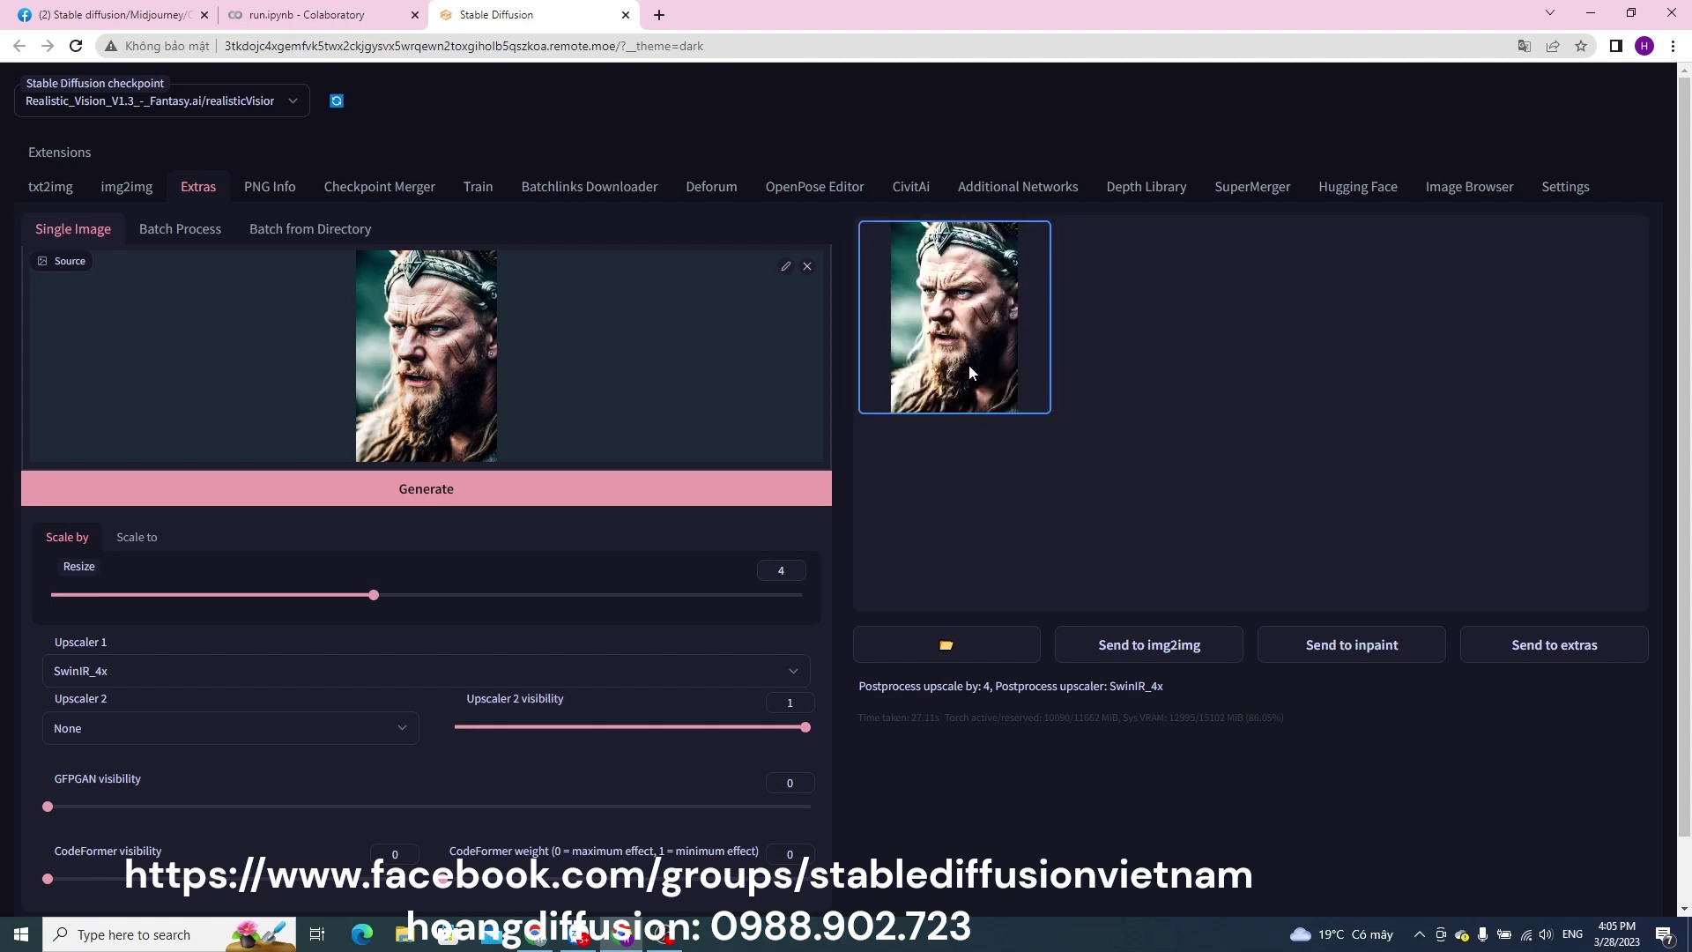
# - Inspect the upscaled Viking portrait in the enlarged view and close it
pyautogui.click(969, 364)
pyautogui.click(1299, 432)
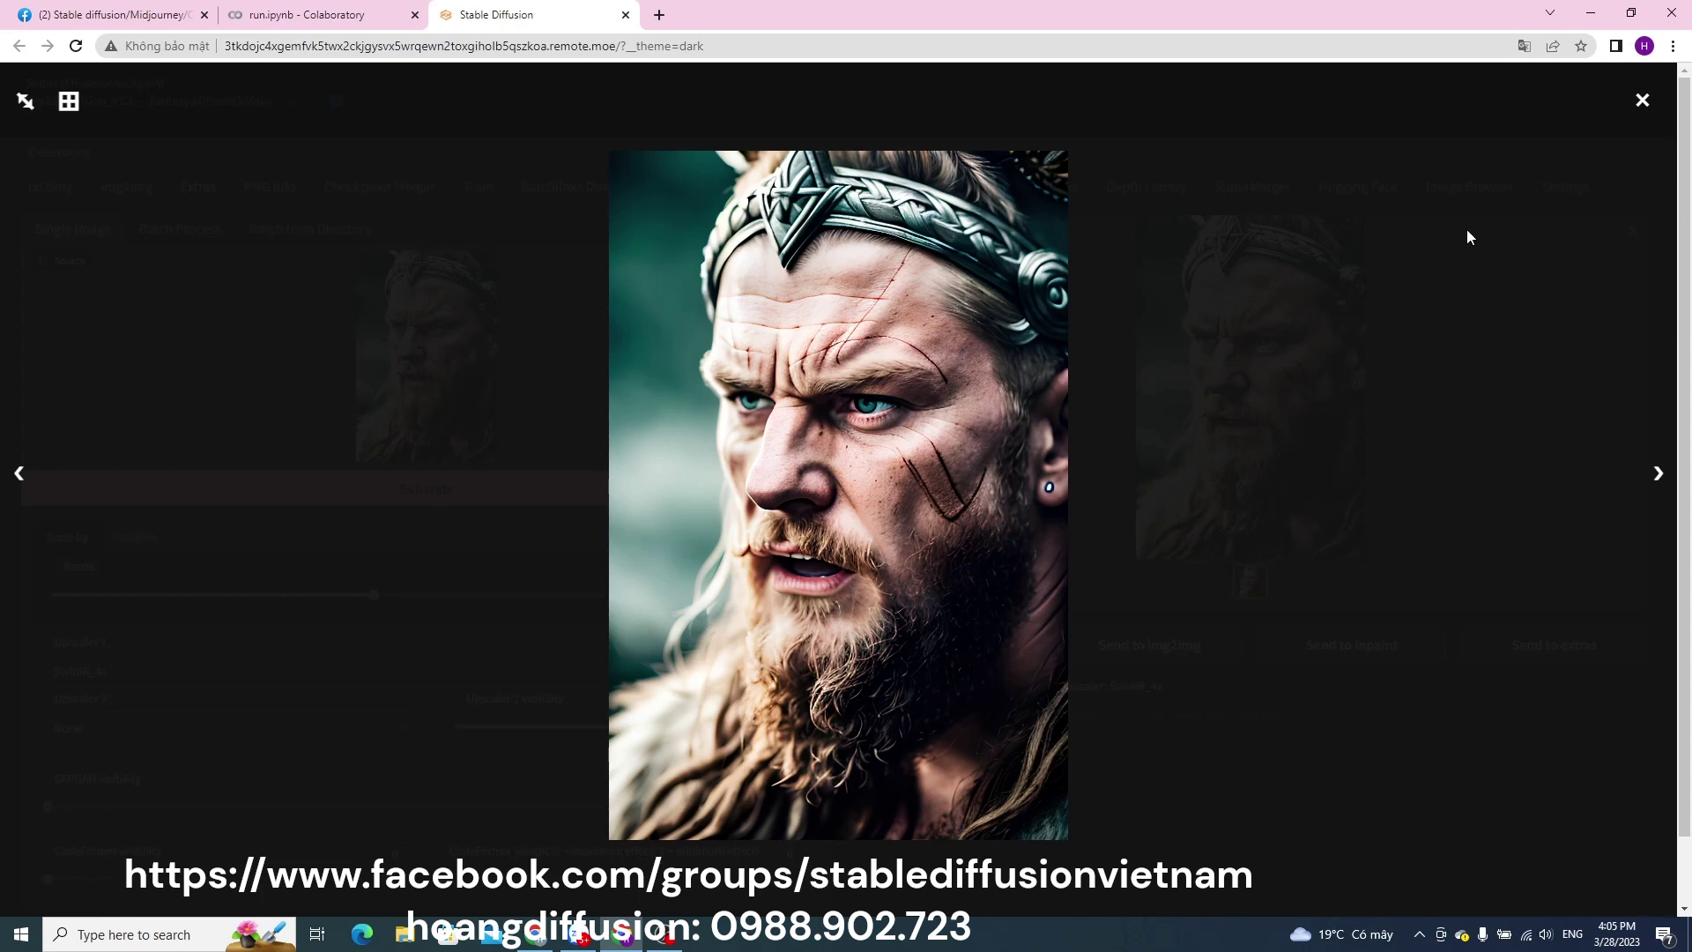
pyautogui.click(1643, 102)
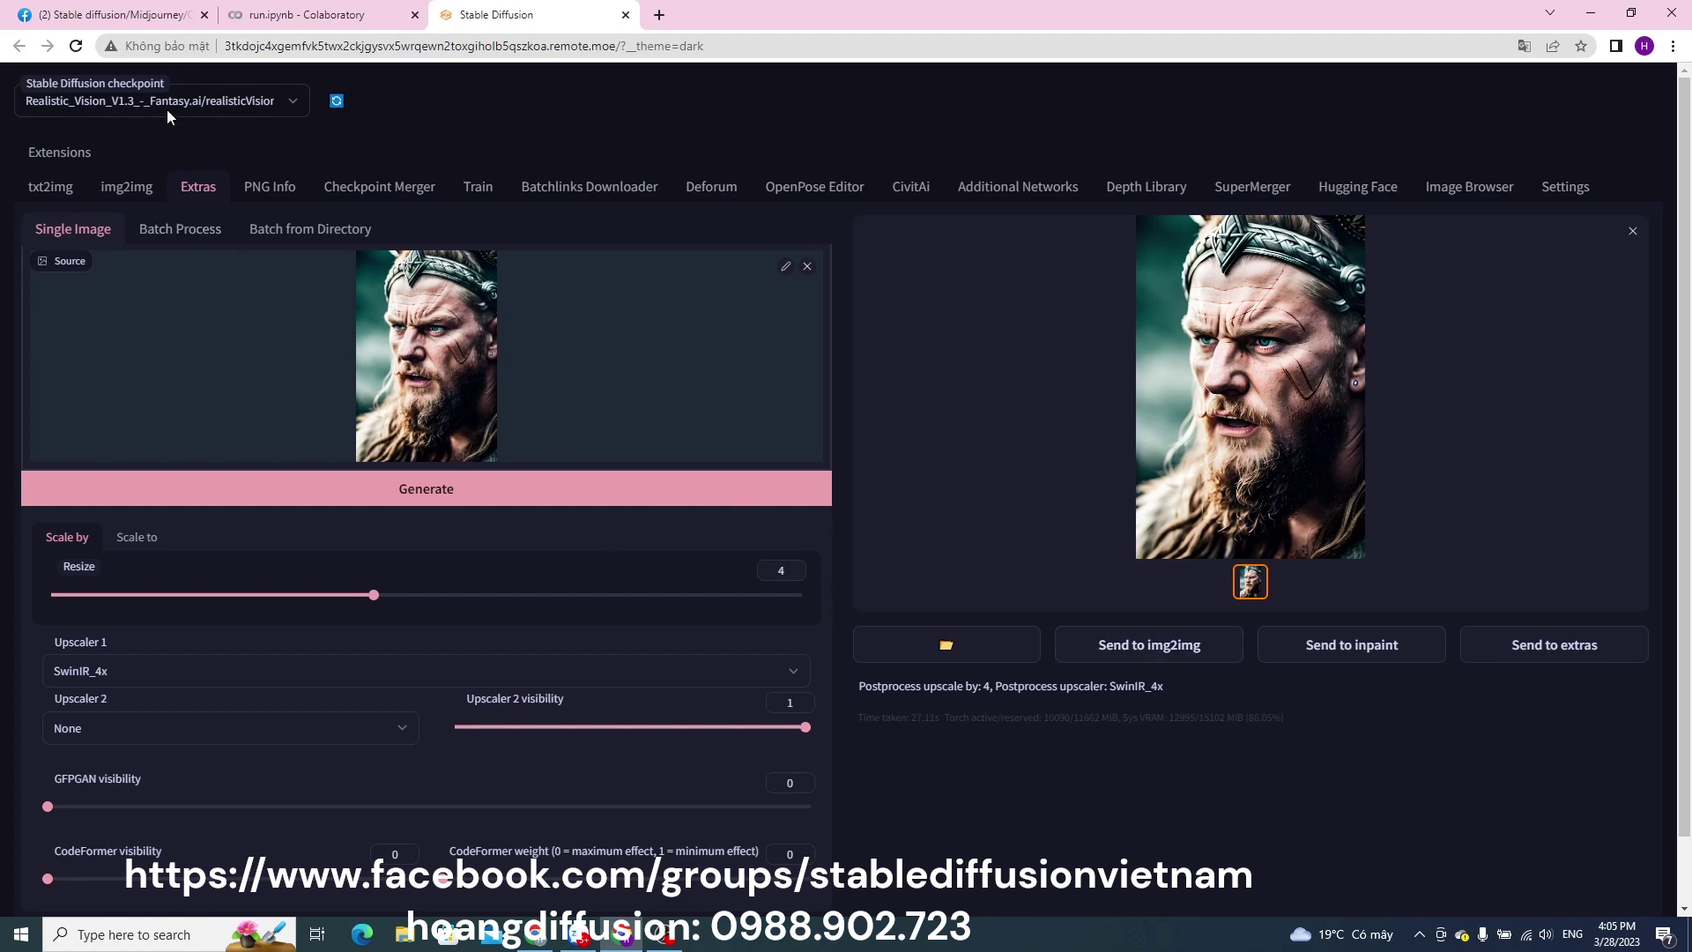
# - Switch to the Stable diffusion/Midjourney/Chatgpt Facebook group and browse its feed for the post with the autumn portraits of a woman
pyautogui.click(115, 15)
pyautogui.scroll(-15, 468, 408)
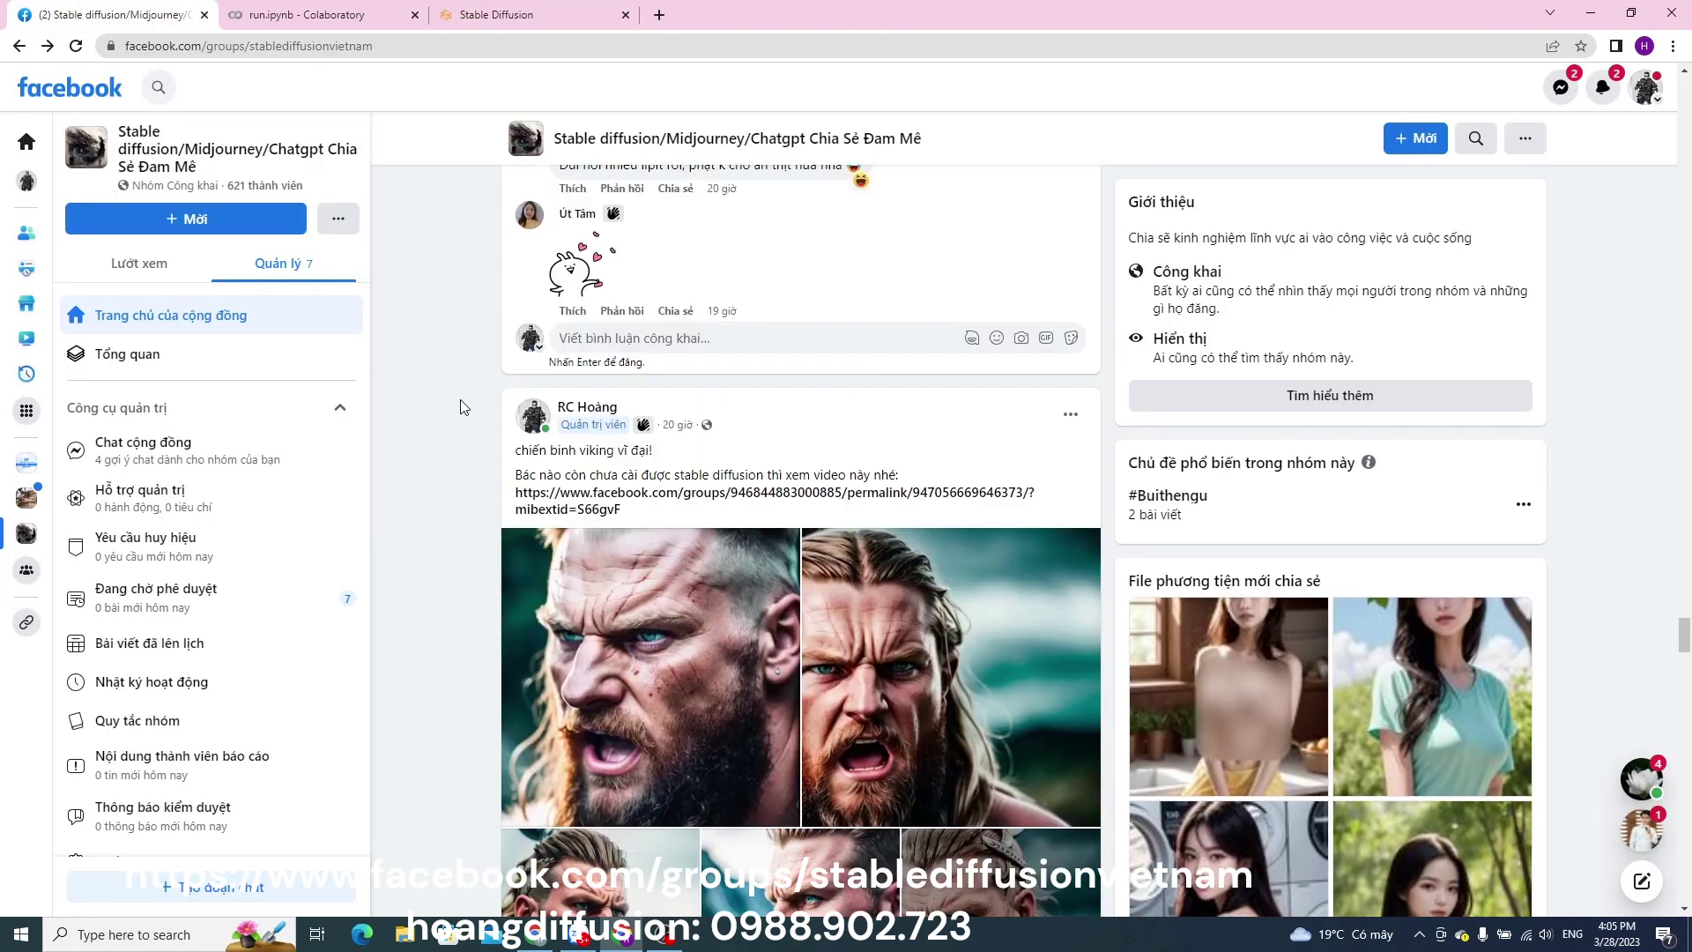
pyautogui.scroll(15, 476, 414)
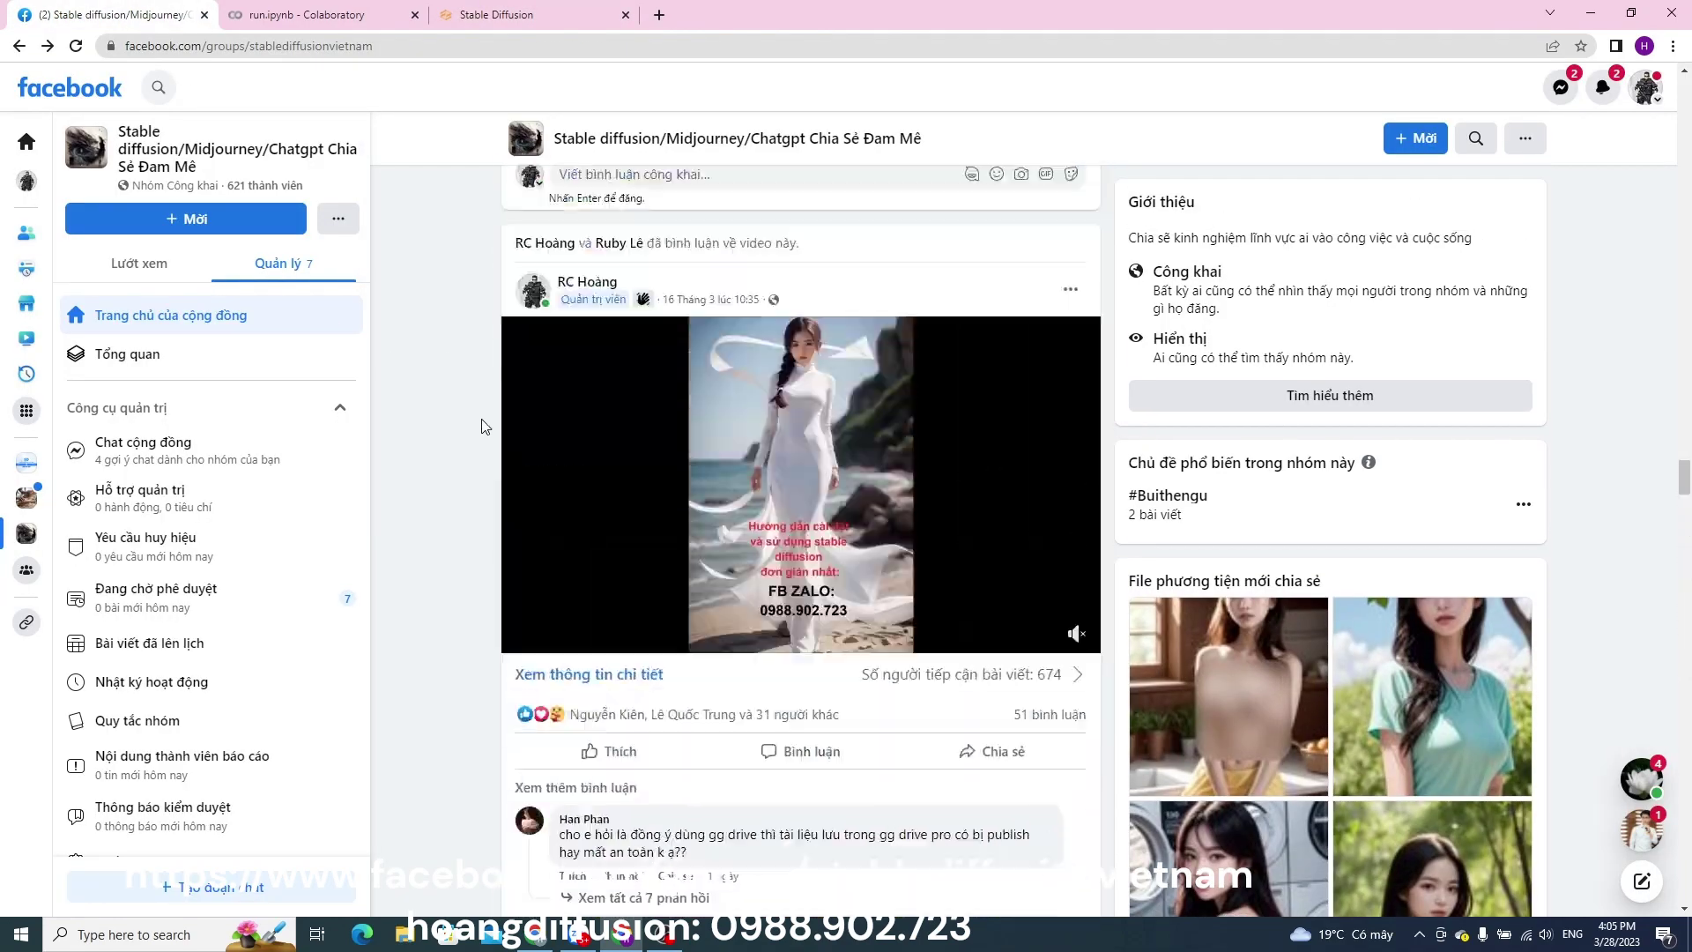
pyautogui.scroll(15, 498, 437)
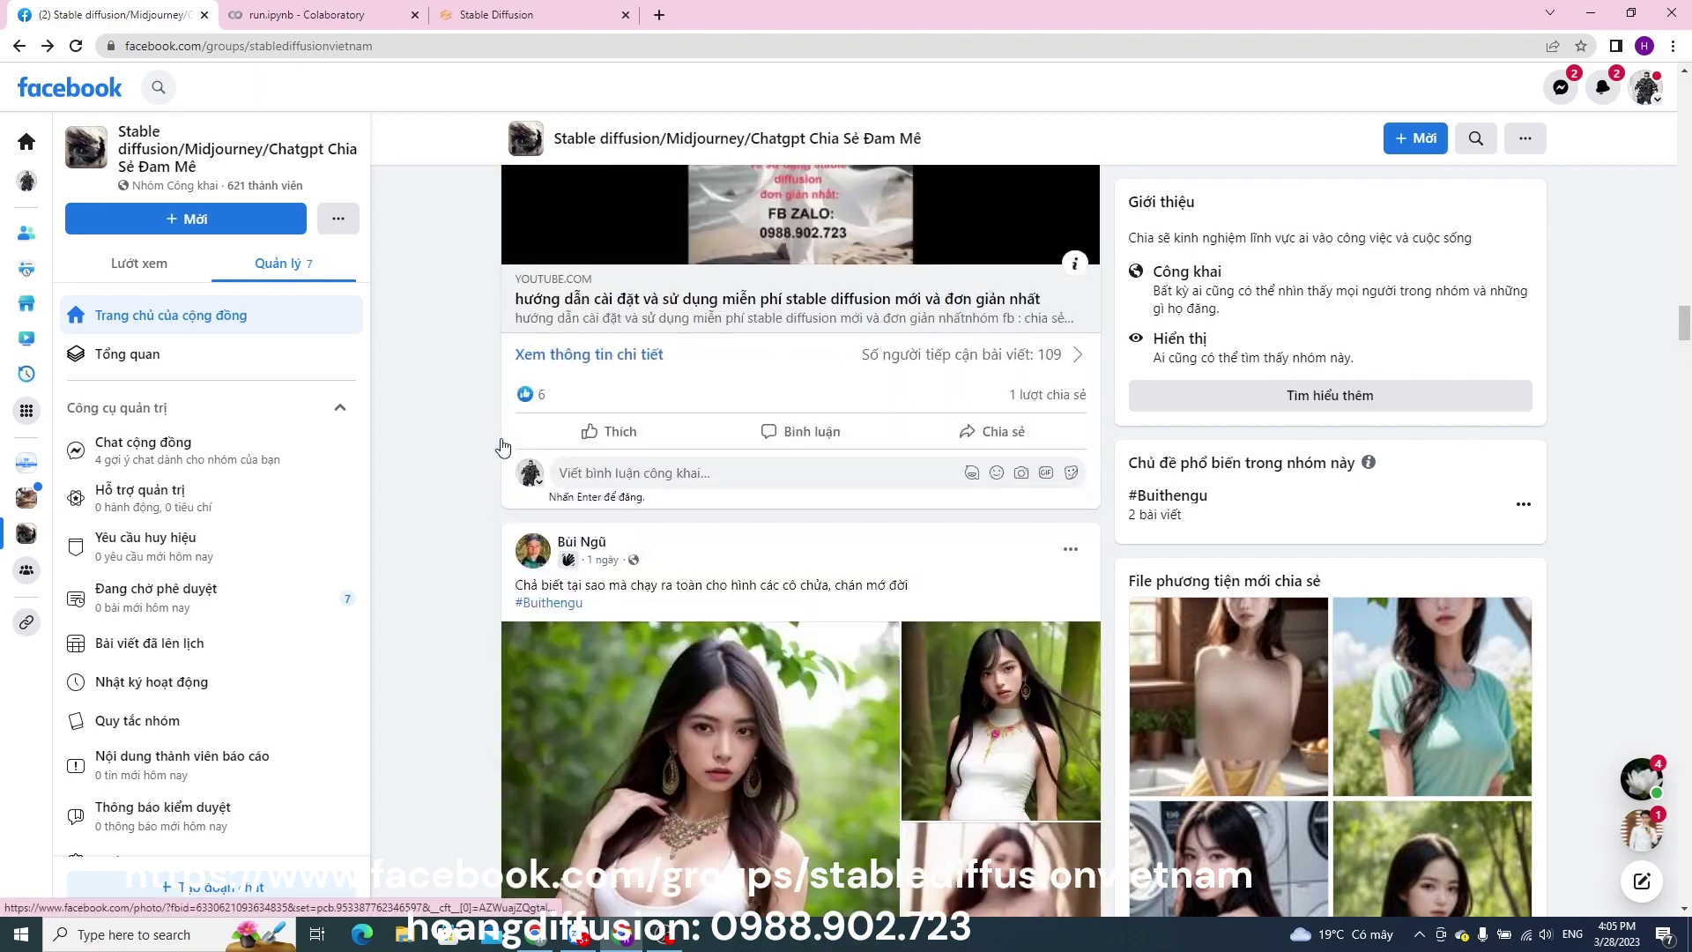
pyautogui.scroll(-10, 517, 450)
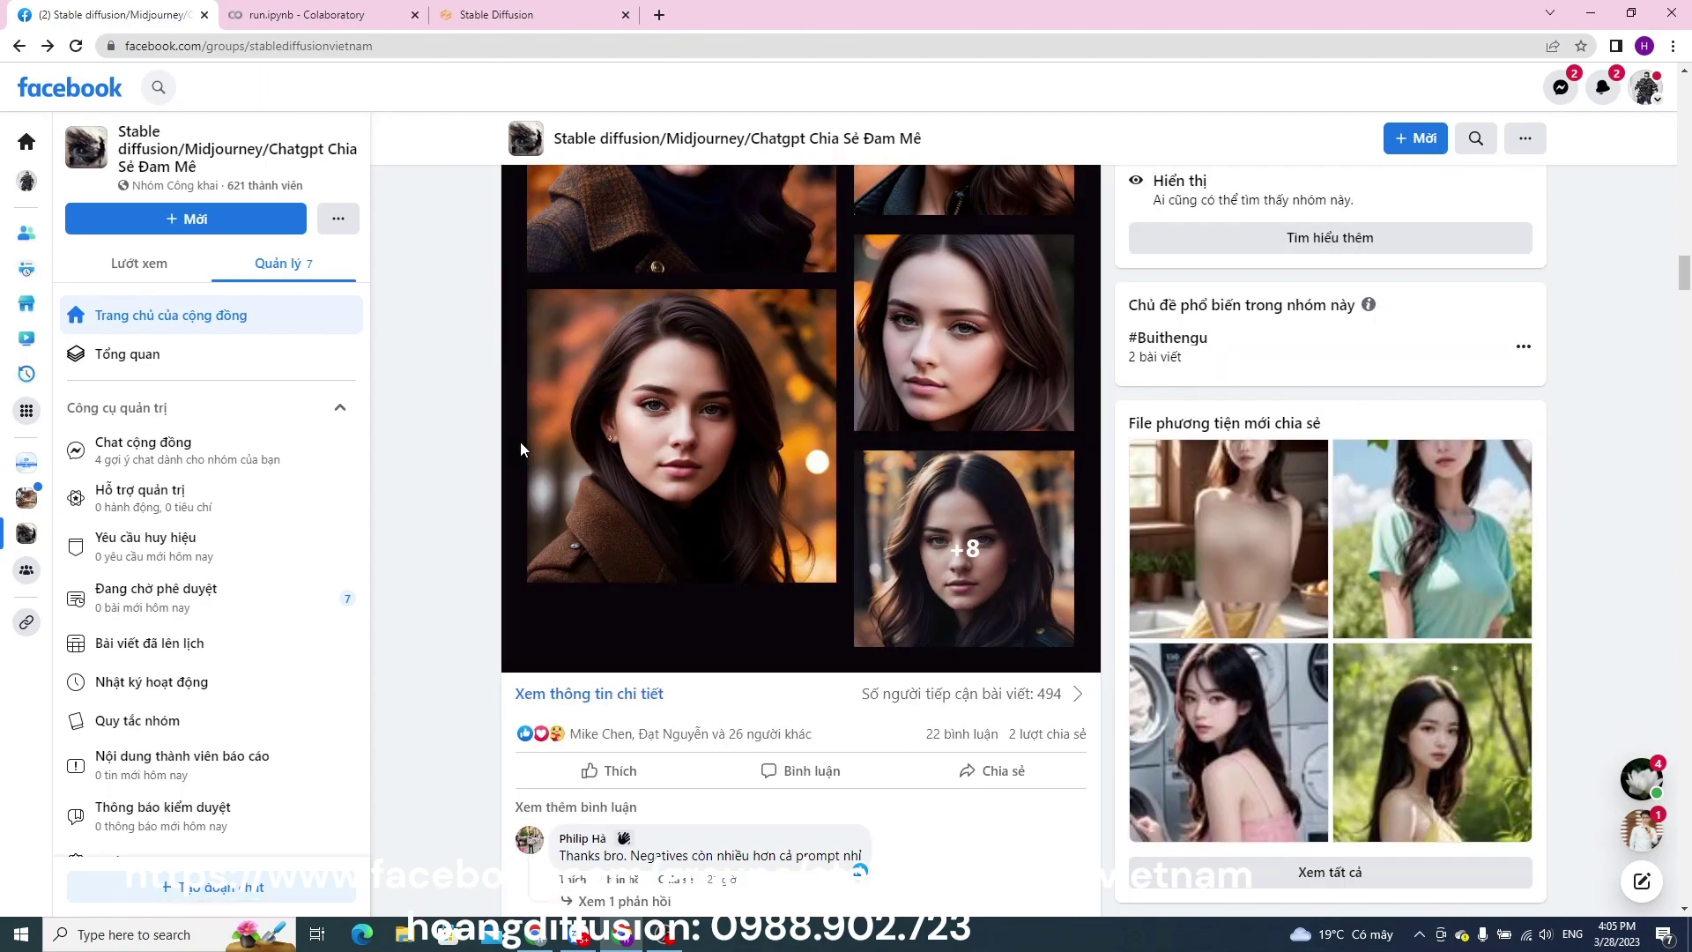
pyautogui.scroll(7, 520, 441)
pyautogui.scroll(-5, 520, 442)
# - Open the autumn portrait post's photos, discarding the unfinished comment, view the next photo and close the viewer
pyautogui.click(623, 426)
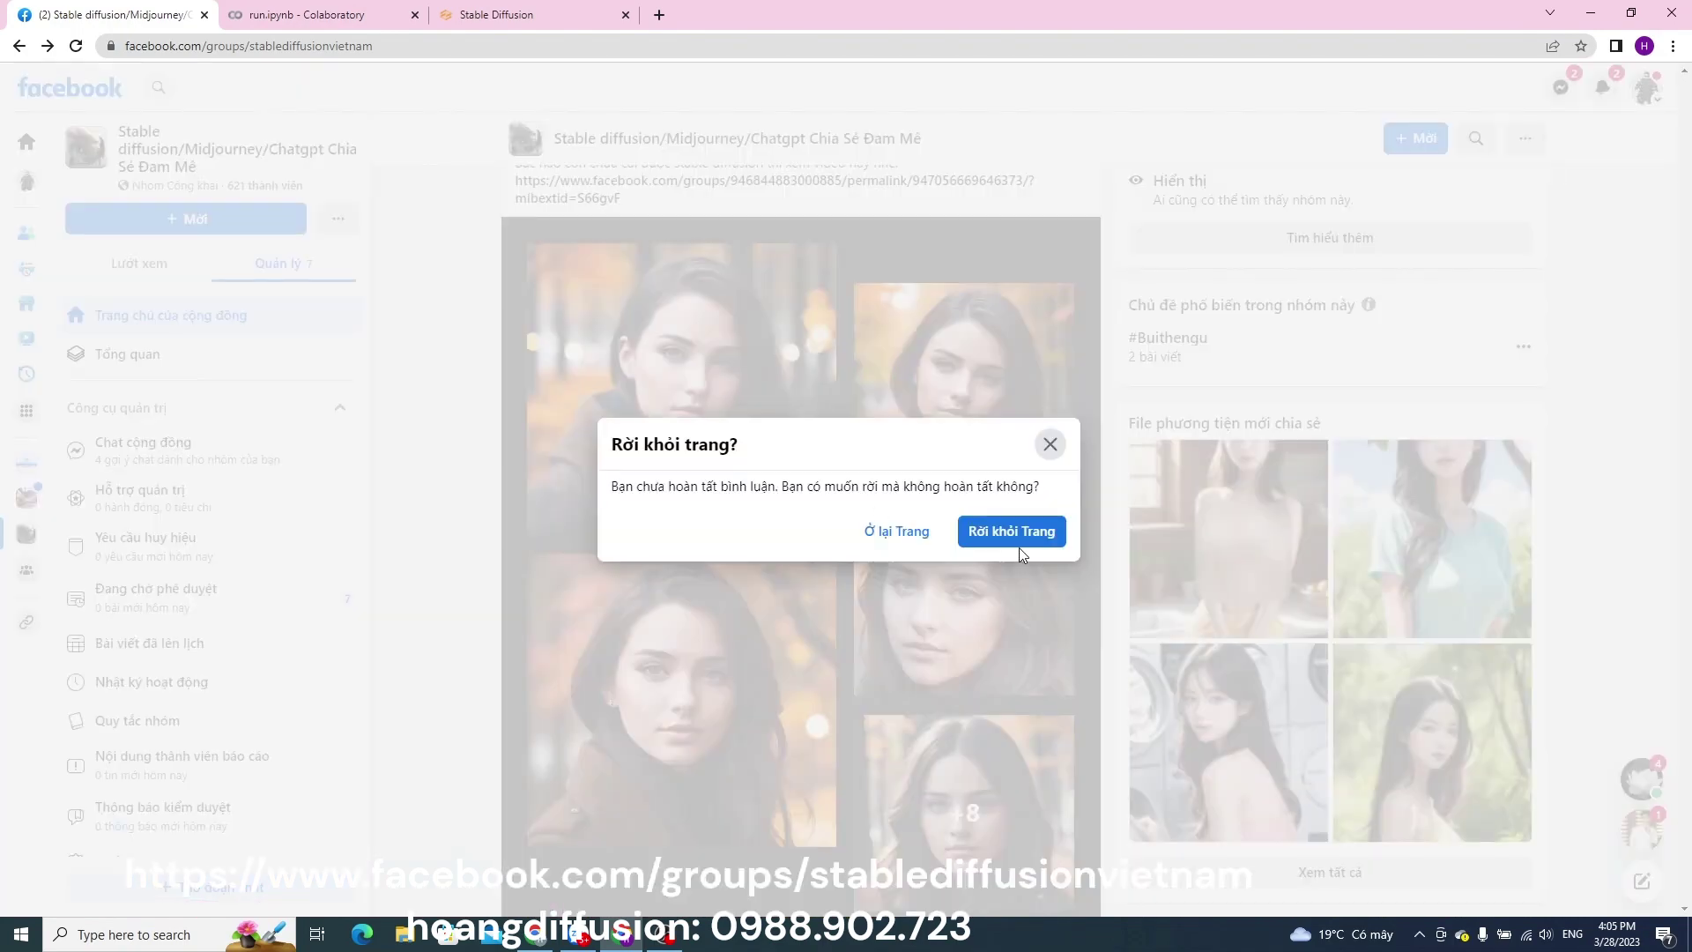
pyautogui.click(1014, 533)
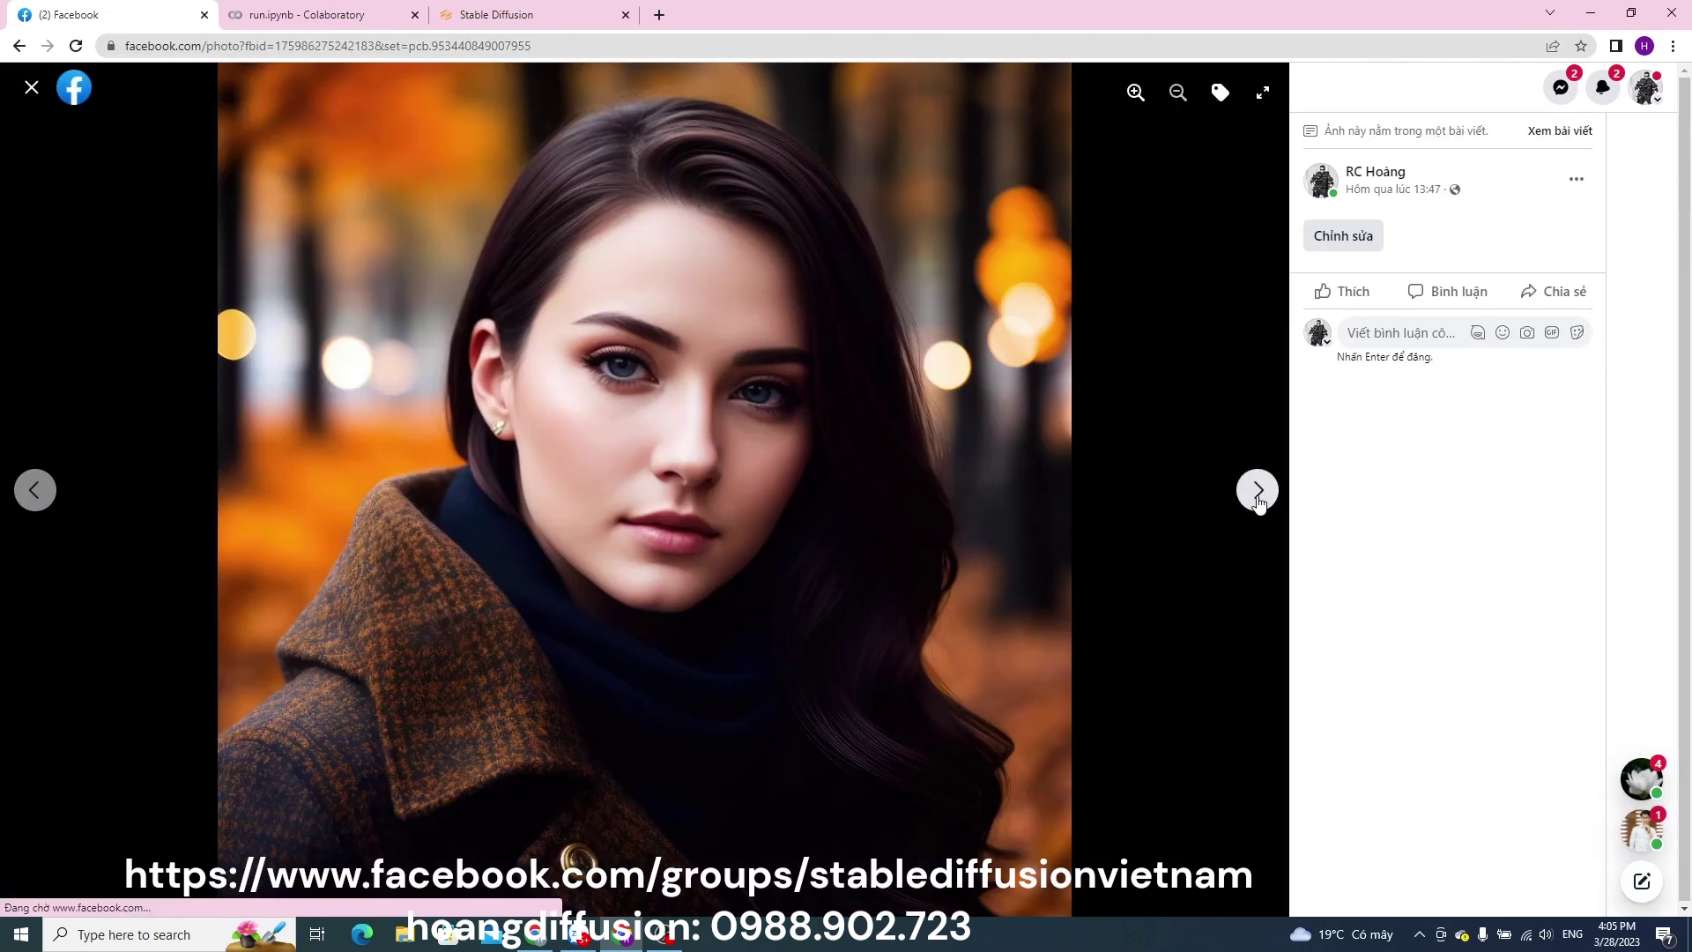
pyautogui.click(1255, 490)
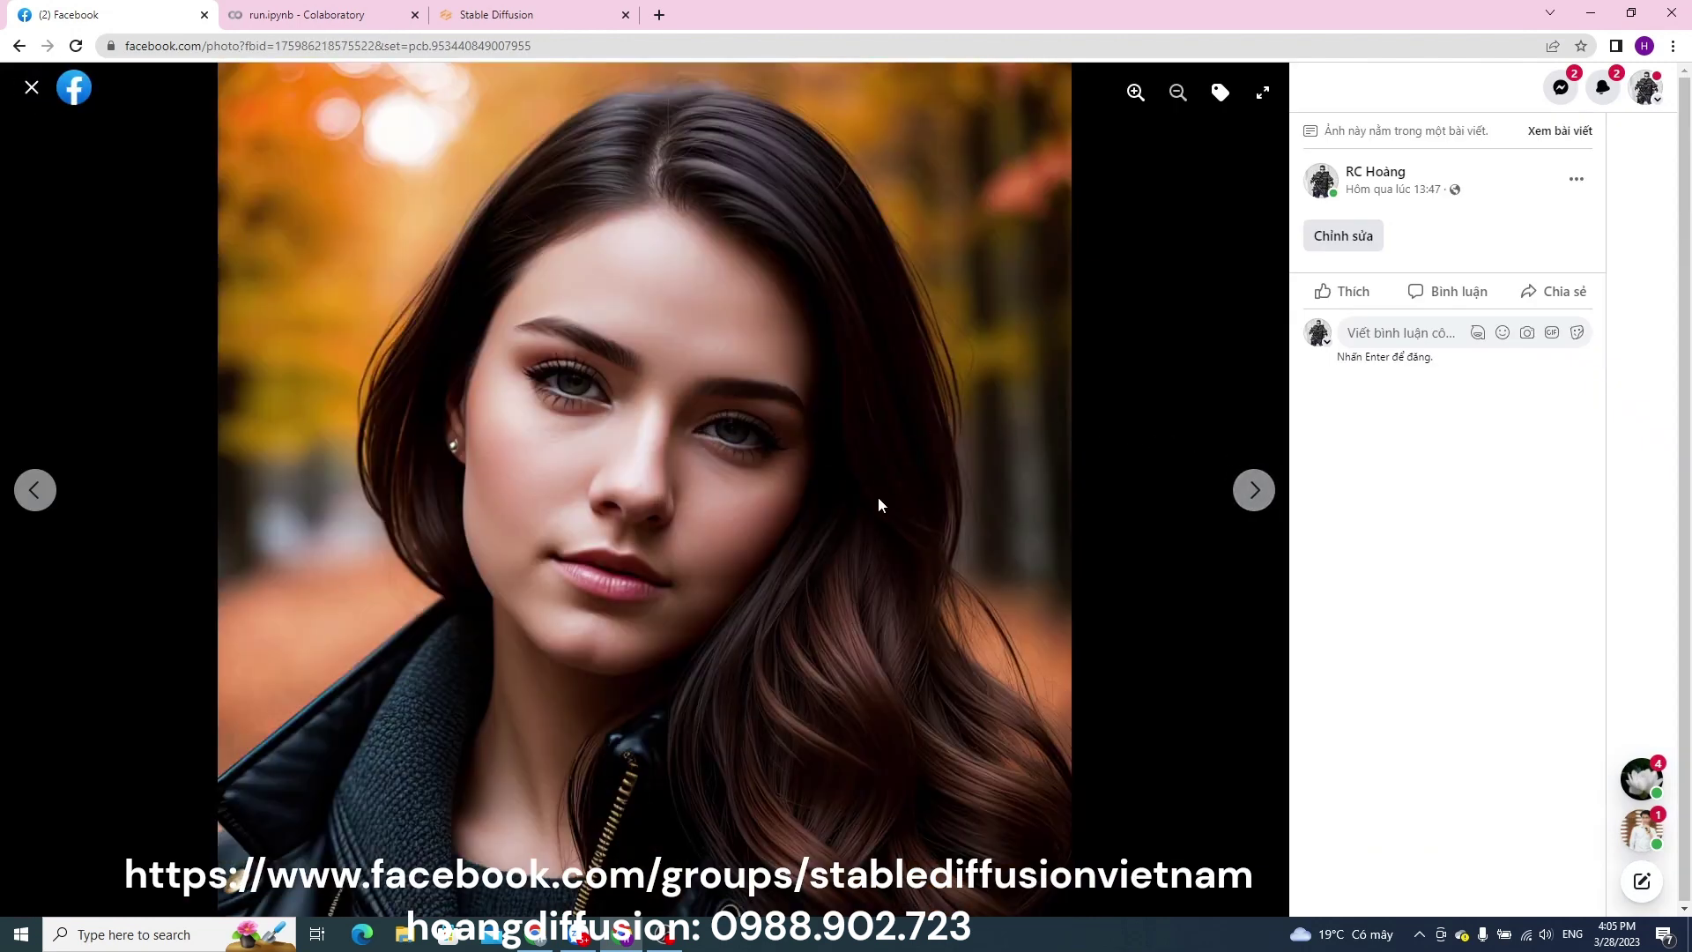
pyautogui.click(33, 92)
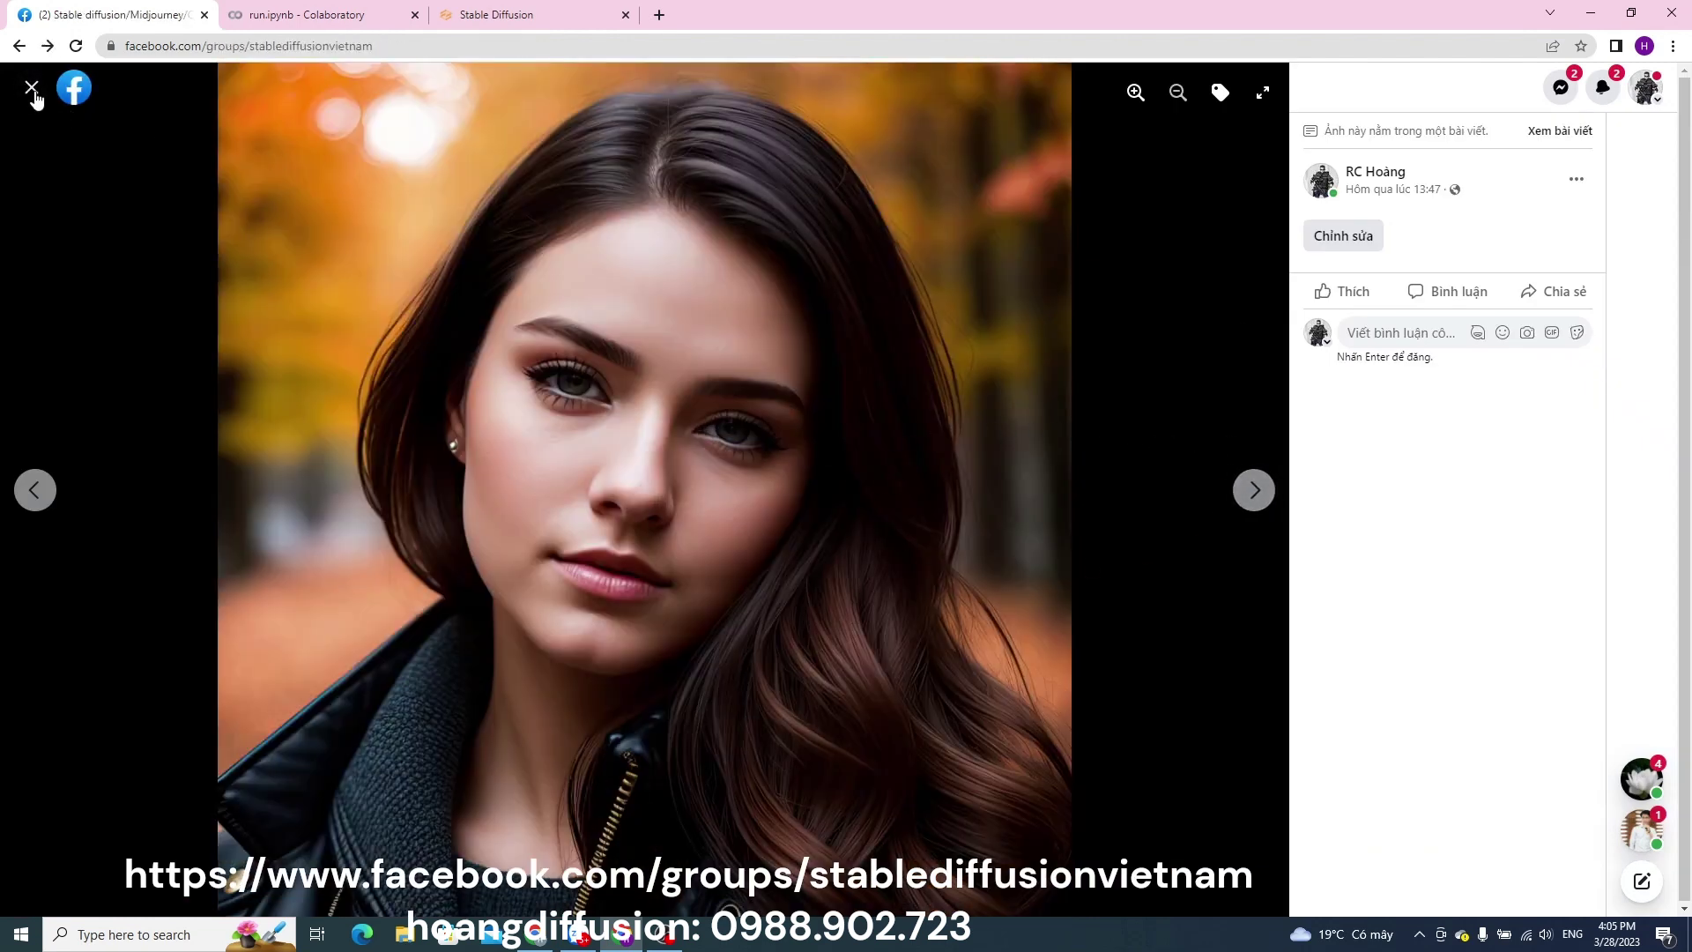